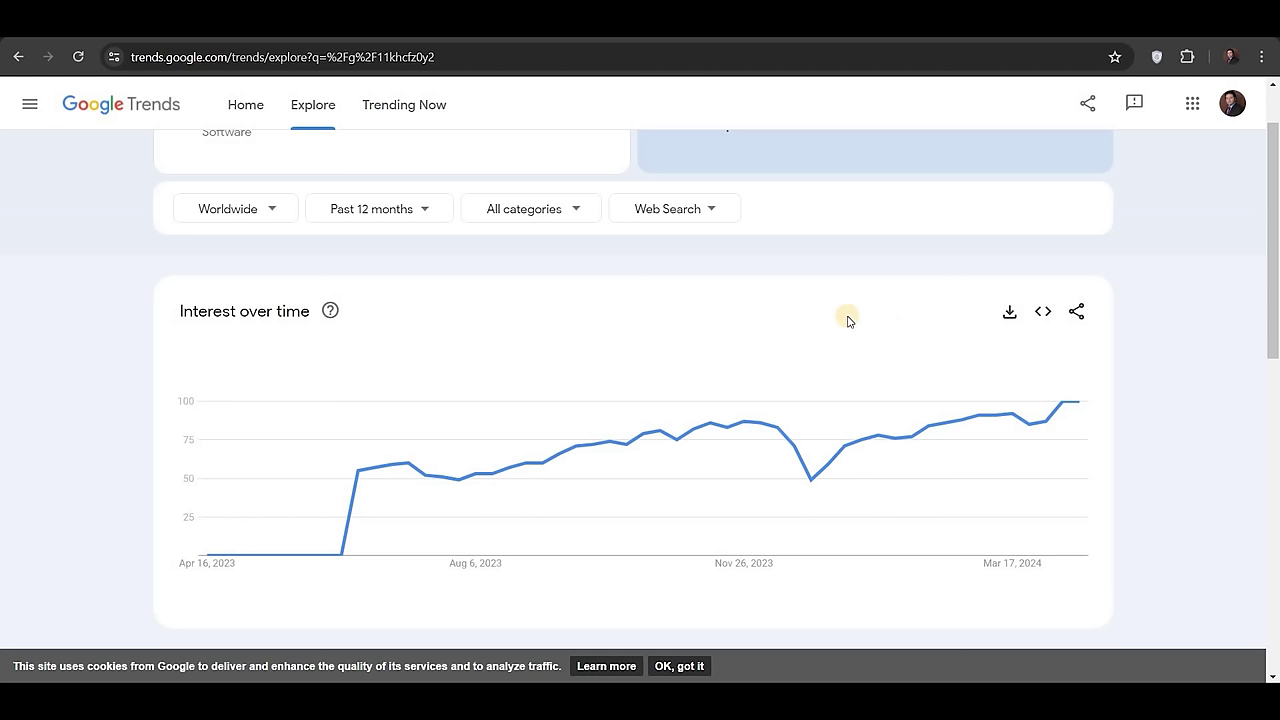
- Switch to ChatGPT and submit the prompt "Write me a book on how to use chatgpt software in 20 pages"
key("alt+Left")
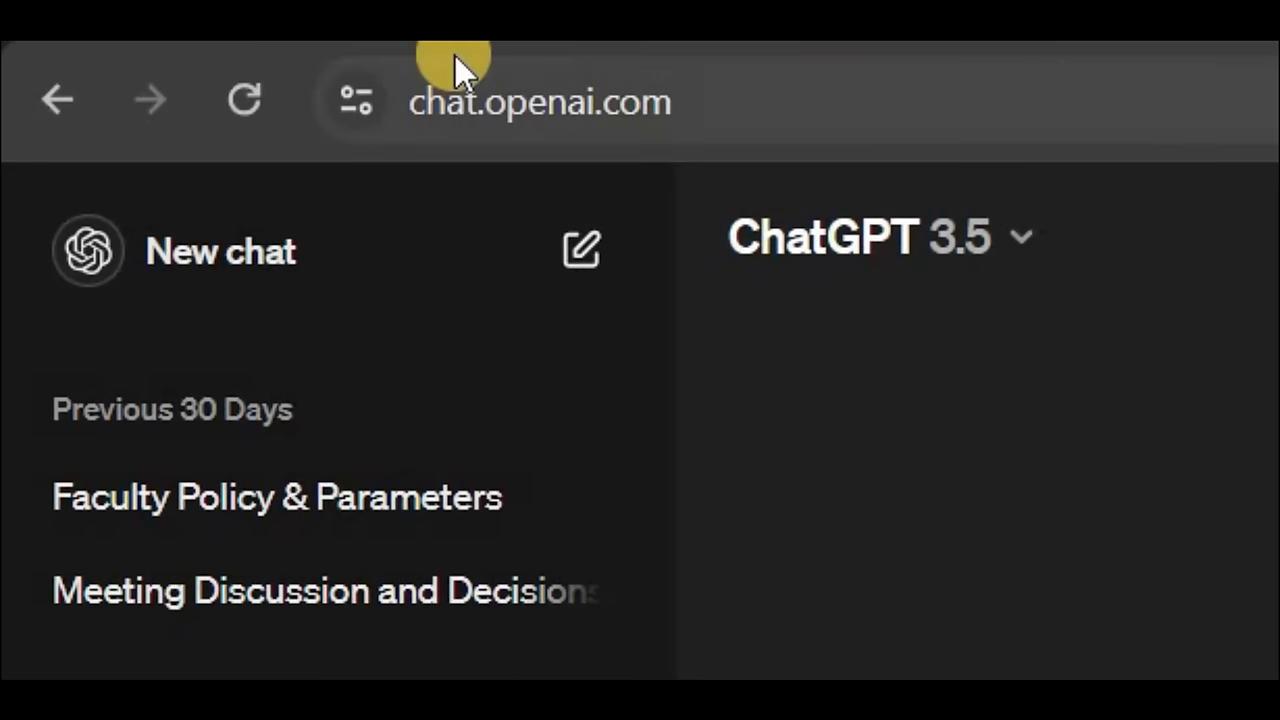
left_click(716, 78)
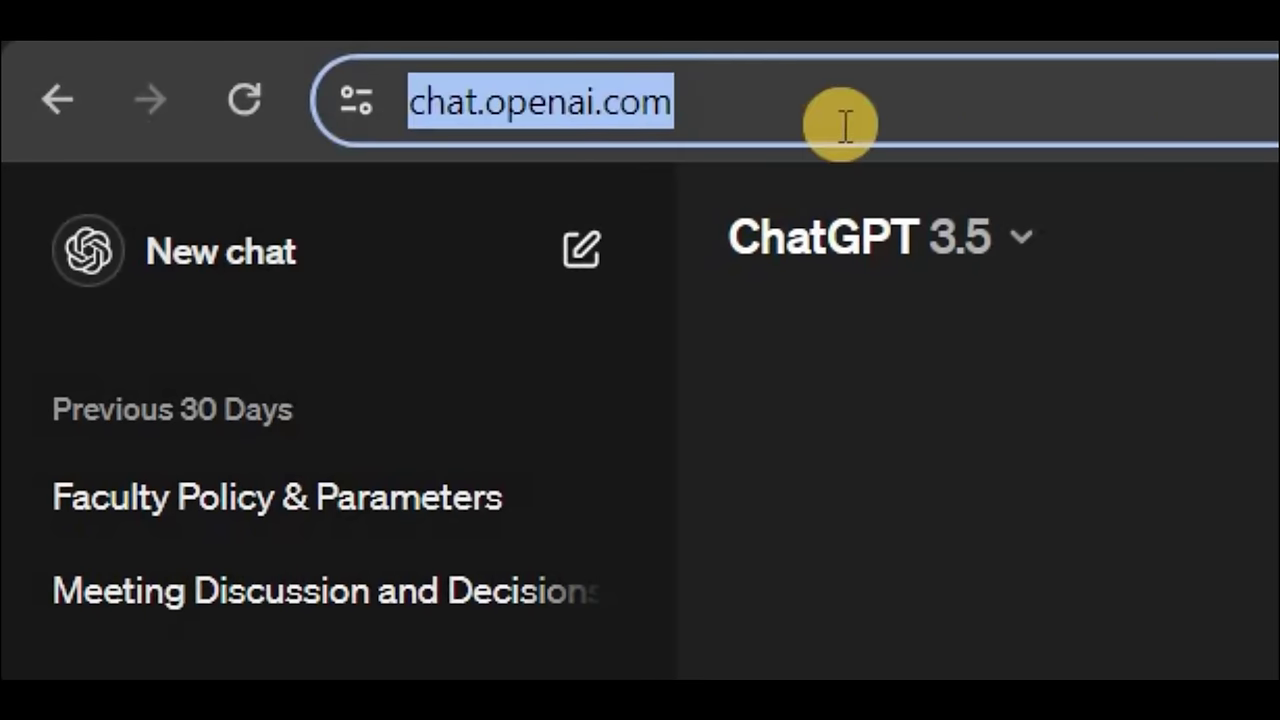
left_click(474, 203)
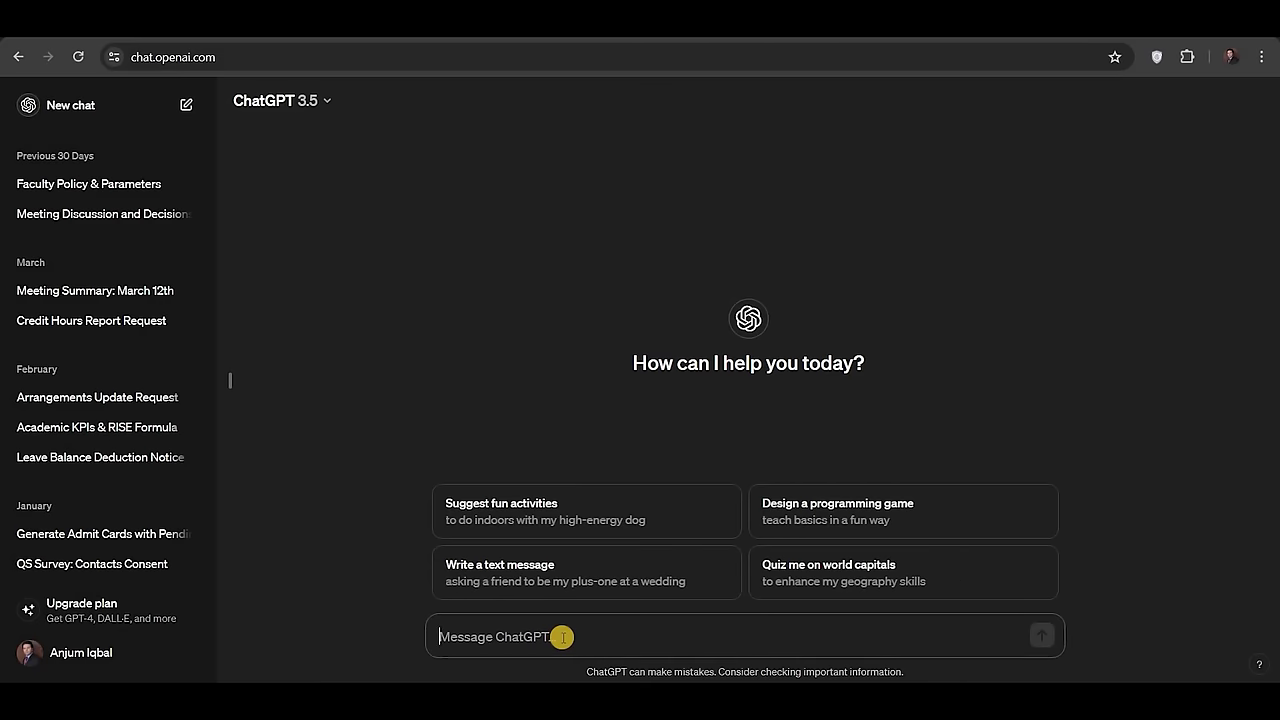
type("Write me a book on how to use chatgpt software")
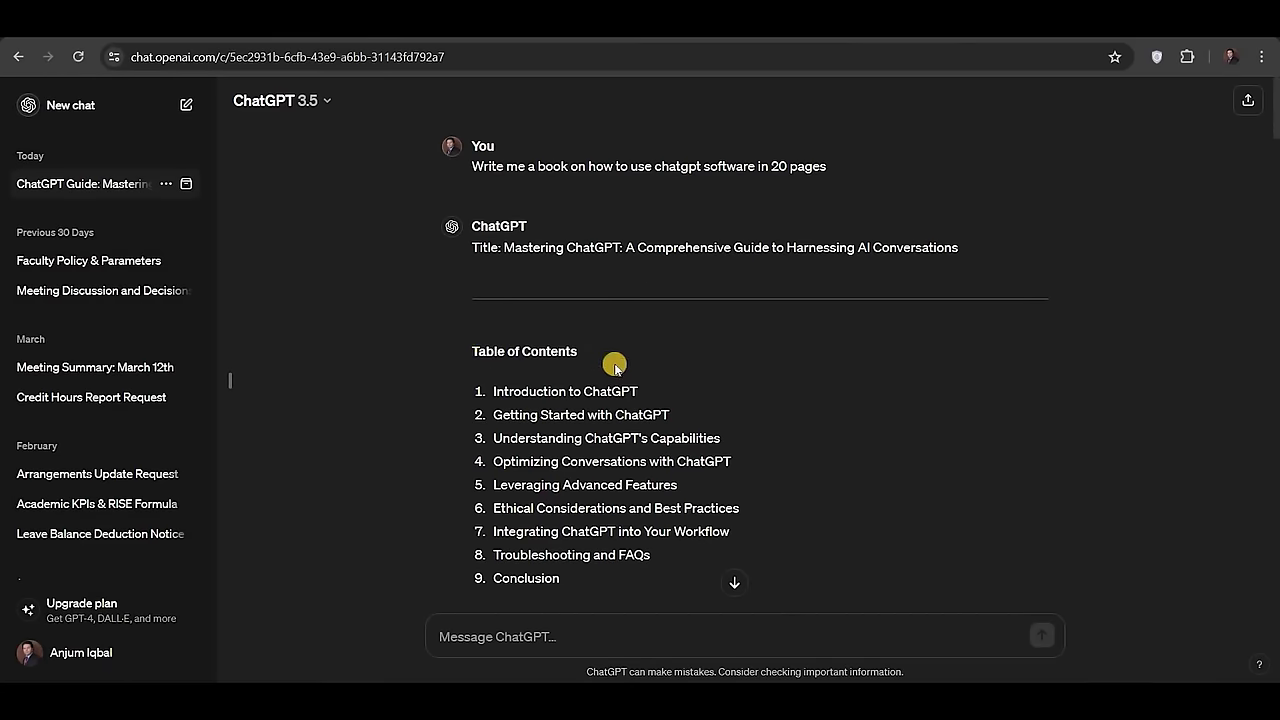
- Review the generated book's table of contents and chapter summaries
scroll(670, 374, "down", 2)
scroll(670, 374, "down", 4)
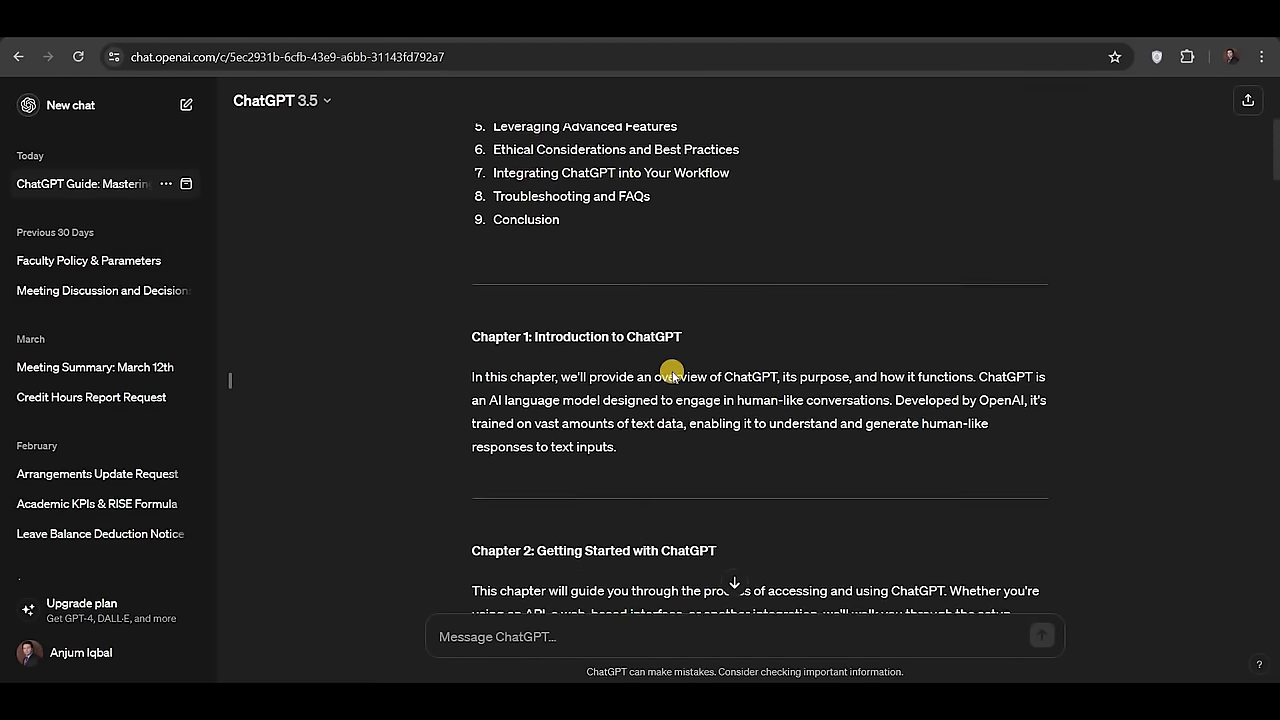
scroll(669, 366, "up", 2)
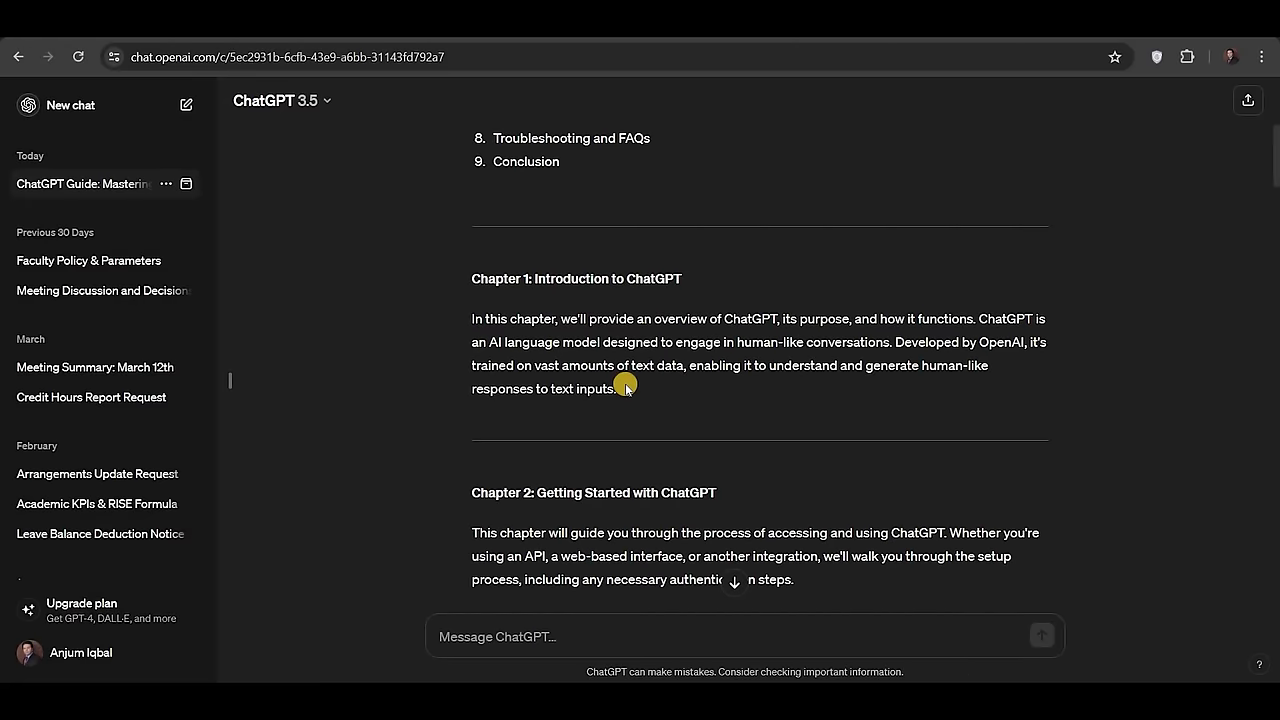
scroll(625, 388, "down", 7)
scroll(625, 390, "up", 4)
scroll(627, 428, "down", 8)
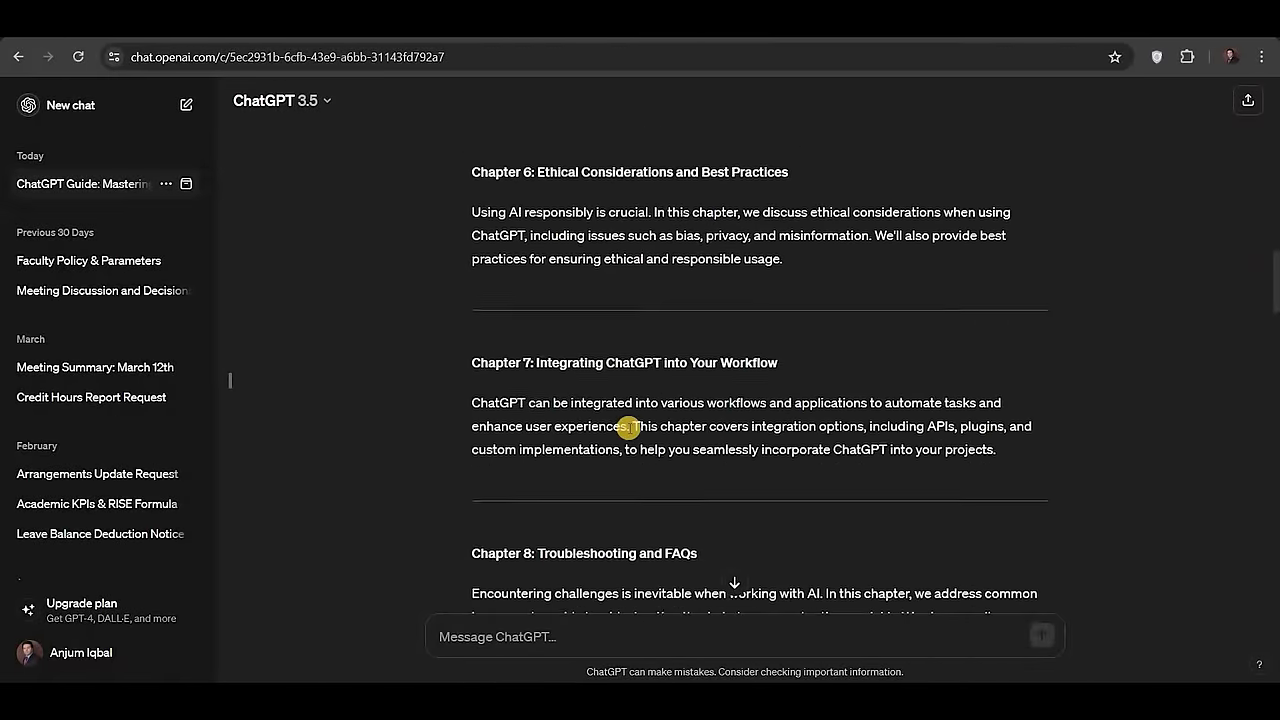
scroll(628, 428, "down", 2)
scroll(627, 428, "up", 20)
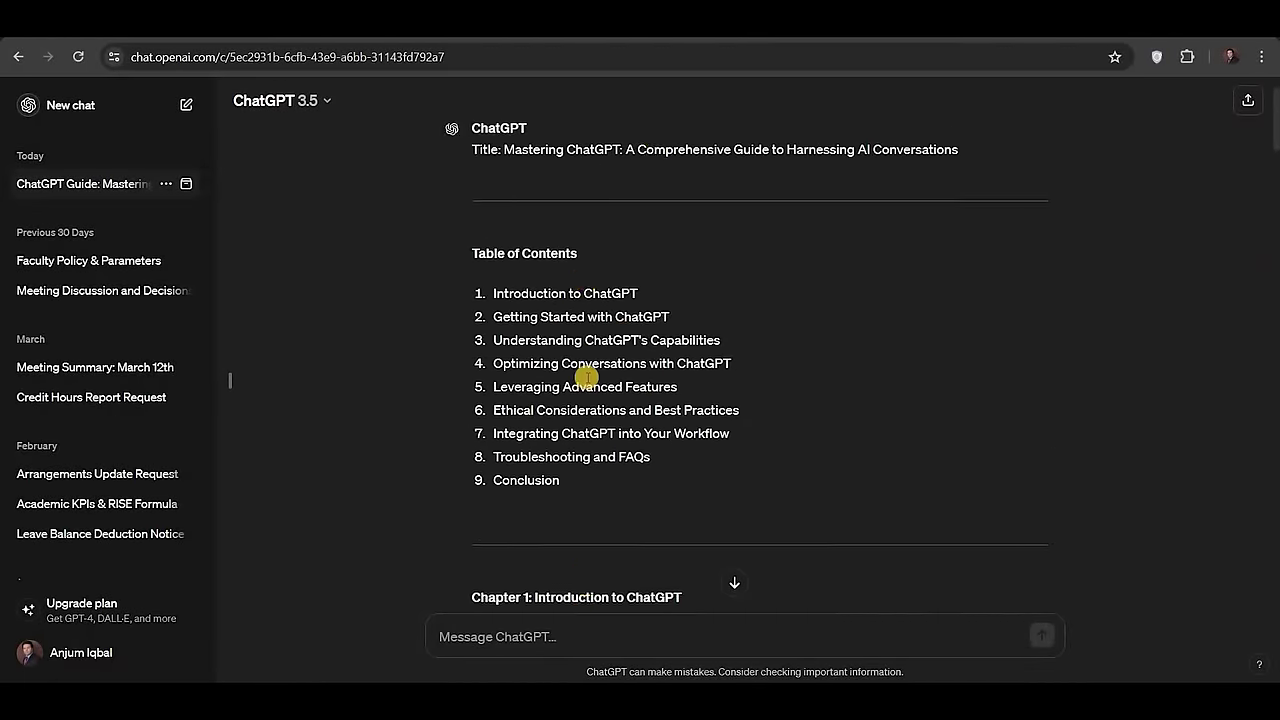
- Ask ChatGPT to expand the first chapter with the prompt "write in details Chapter 1"
scroll(586, 380, "down", 3)
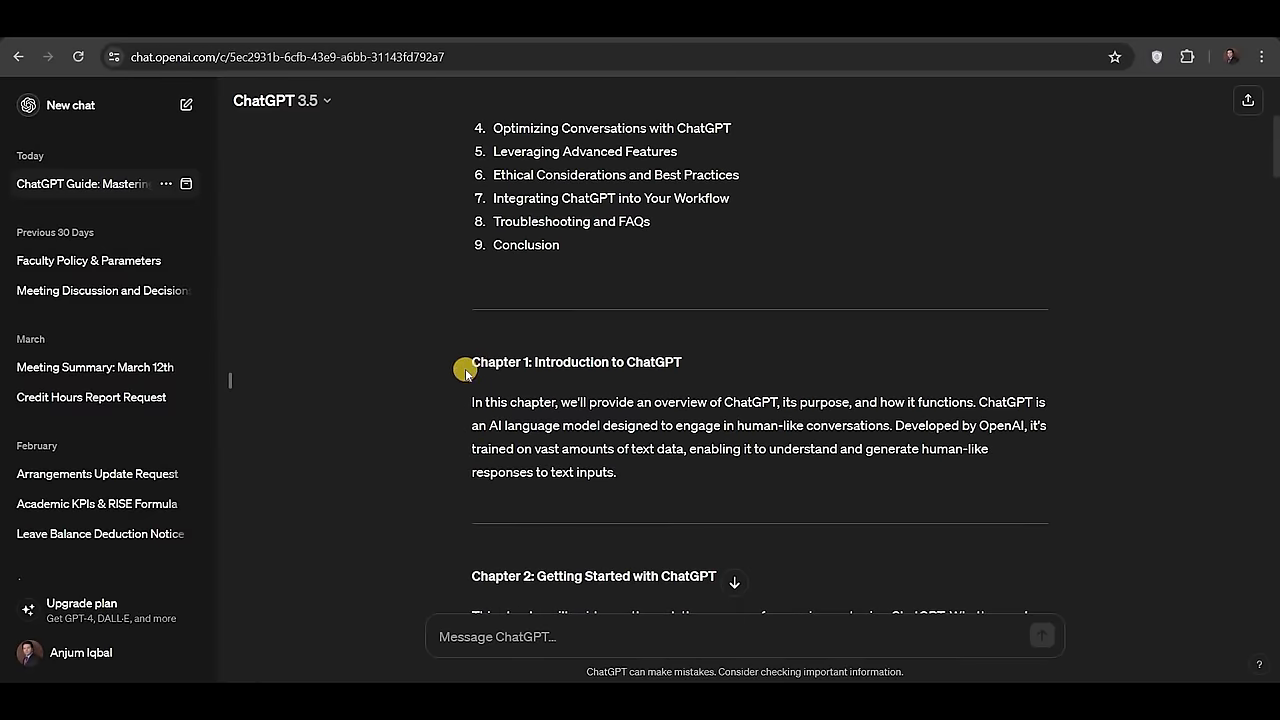
left_click_drag(474, 362, 490, 377)
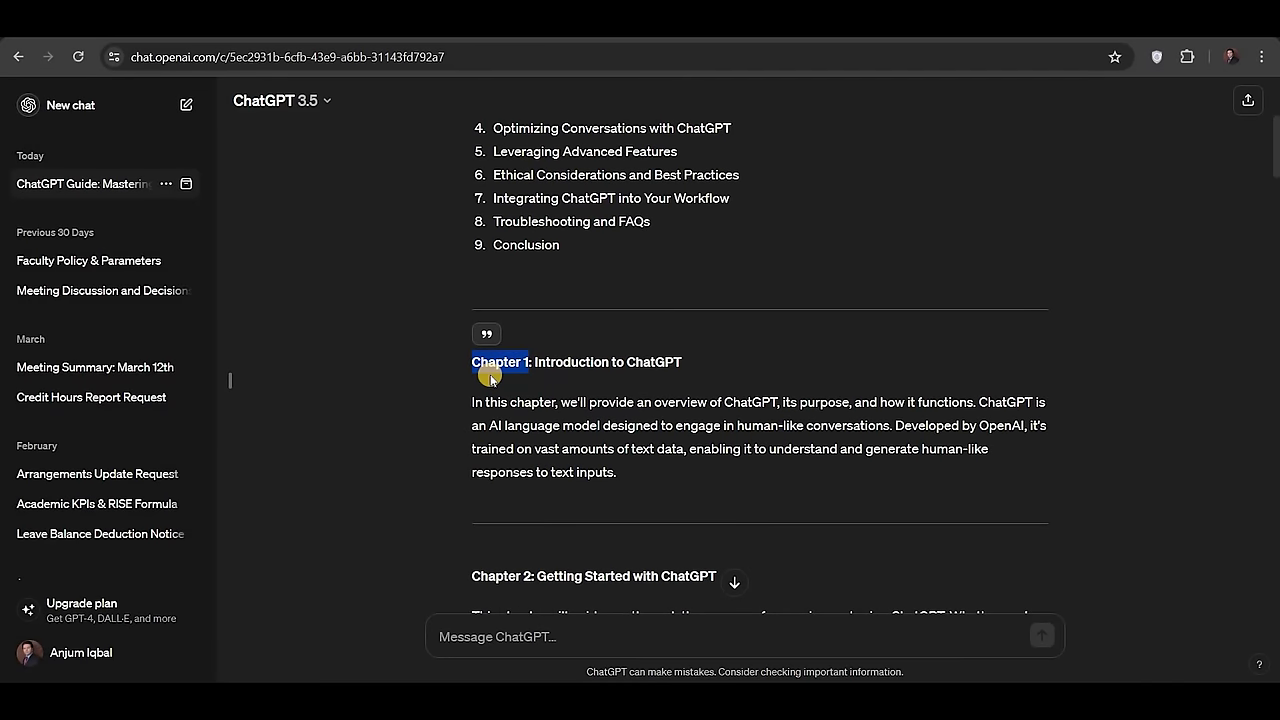
left_click(530, 637)
type("write in details Chapter 1")
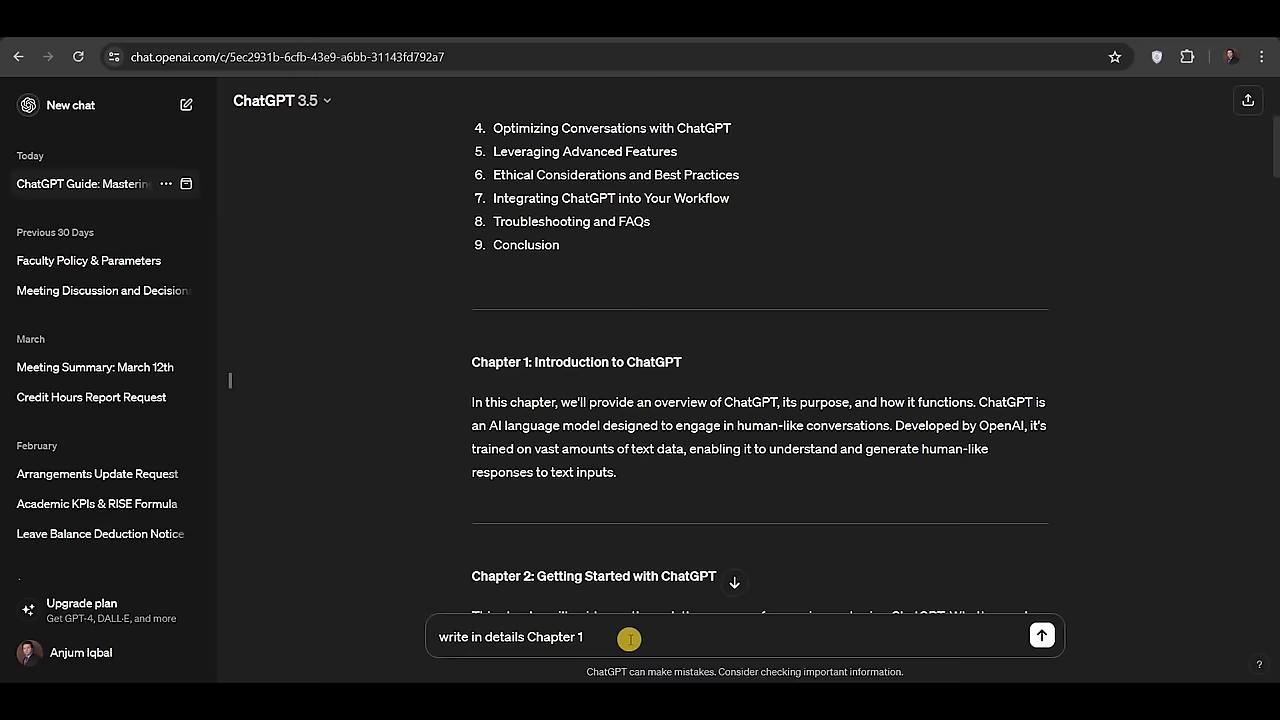
key("Return")
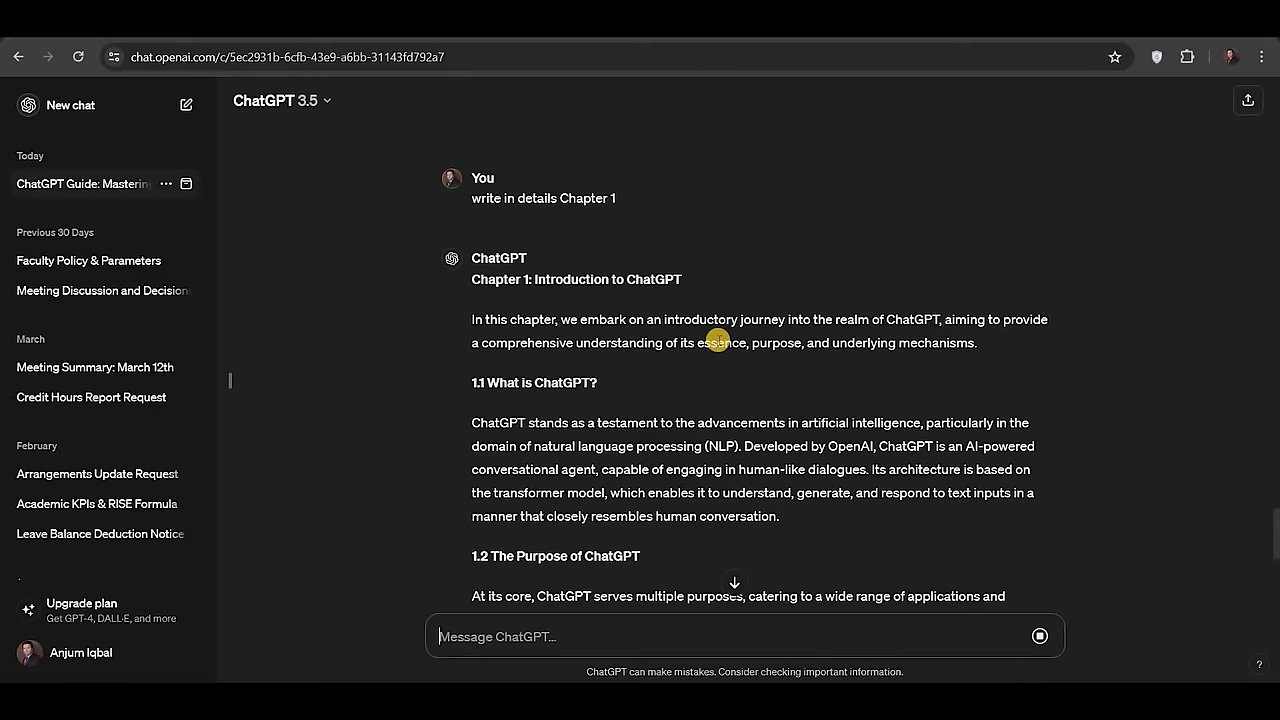
- Read through the detailed Chapter 1 and submit the prompt "write the details of Chapter 2"
scroll(718, 340, "down", 6)
scroll(718, 340, "down", 2)
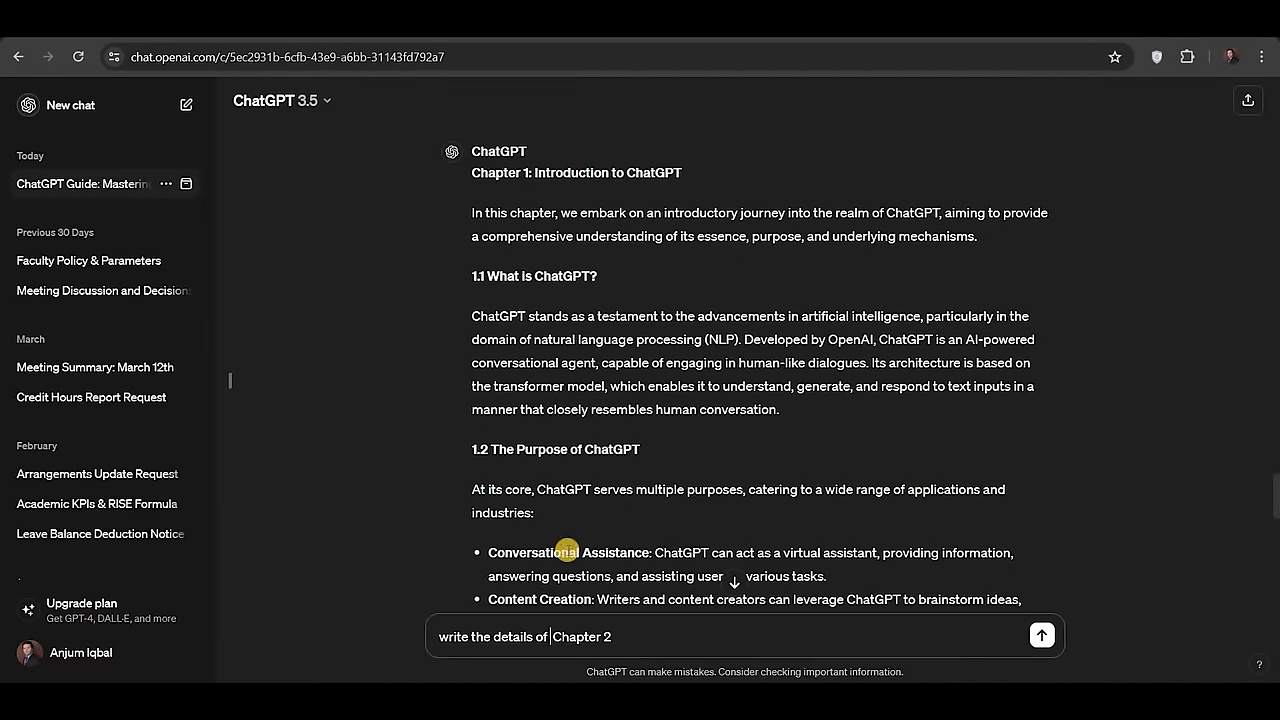
scroll(566, 551, "down", 2)
left_click(685, 632)
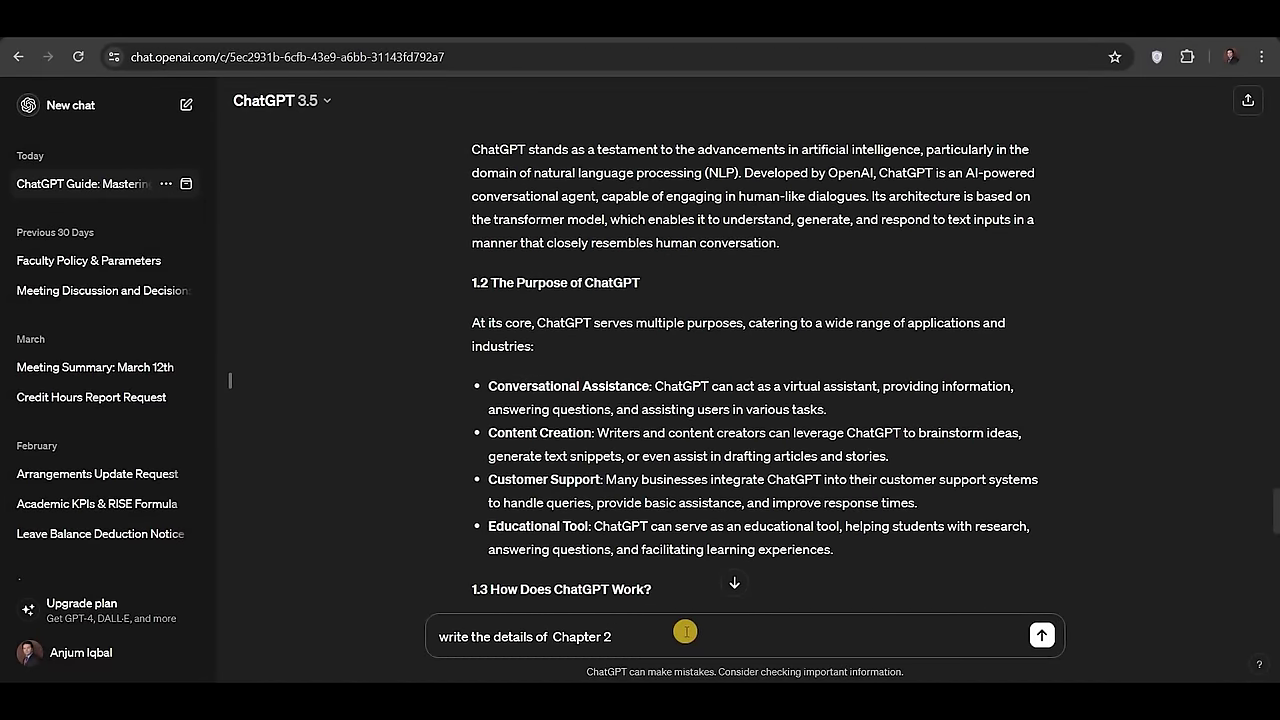
key("Return")
- Copy the concise guide response that ends with the Conclusion section and paste it into the blank Word document
scroll(866, 229, "up", 10)
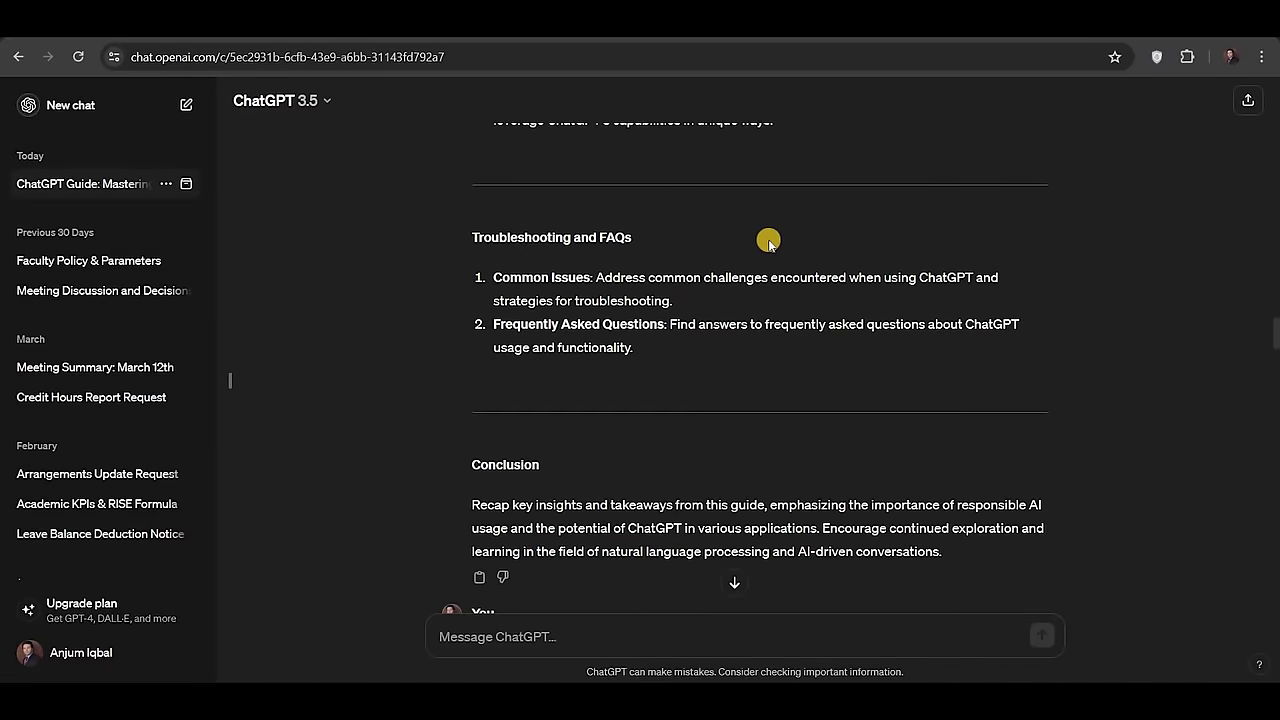
left_click(480, 580)
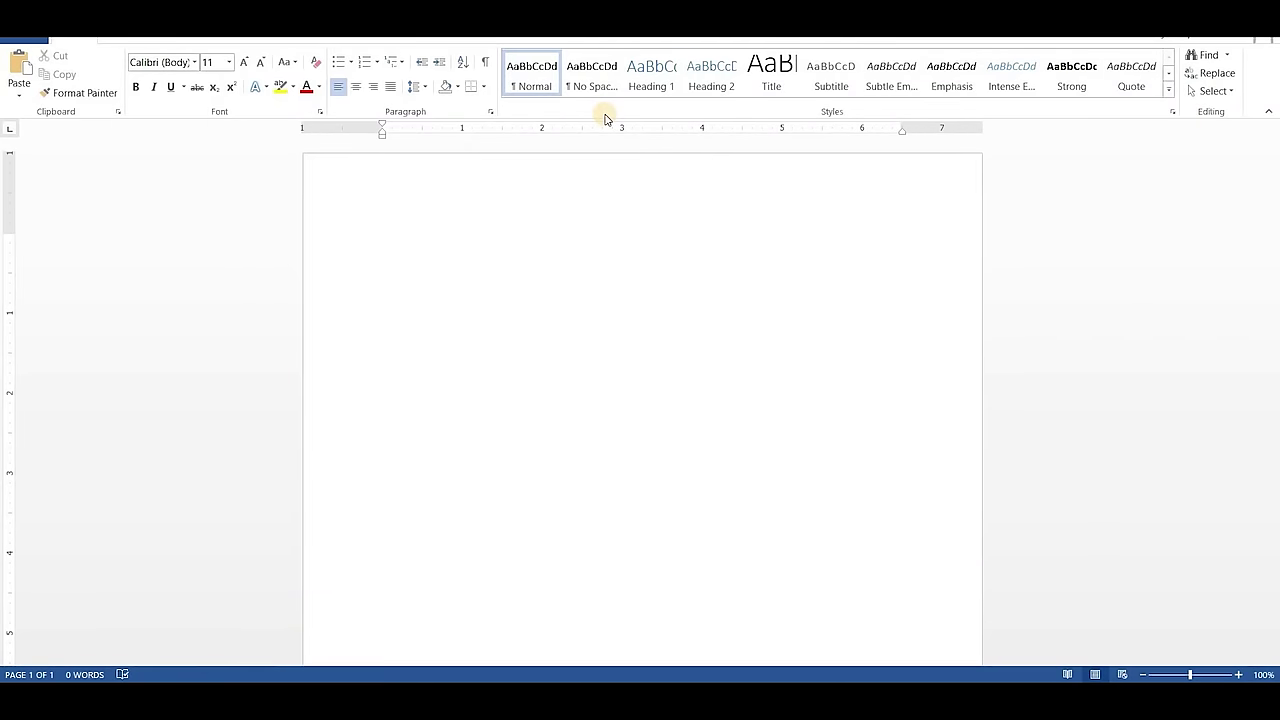
key("ctrl+v")
scroll(440, 230, "down", 1)
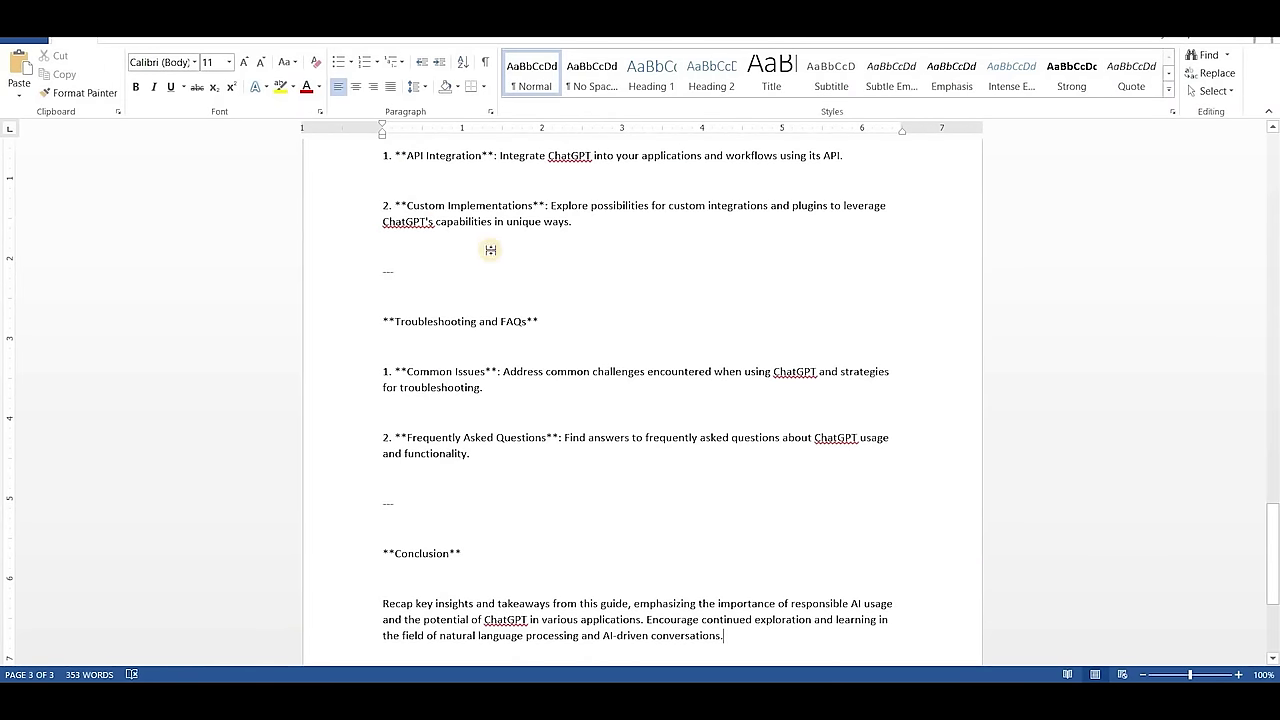
- Delete the dashed separator and extra blank lines between the title and the "Introduction to ChatGPT" heading
scroll(486, 249, "up", 4)
scroll(495, 249, "up", 20)
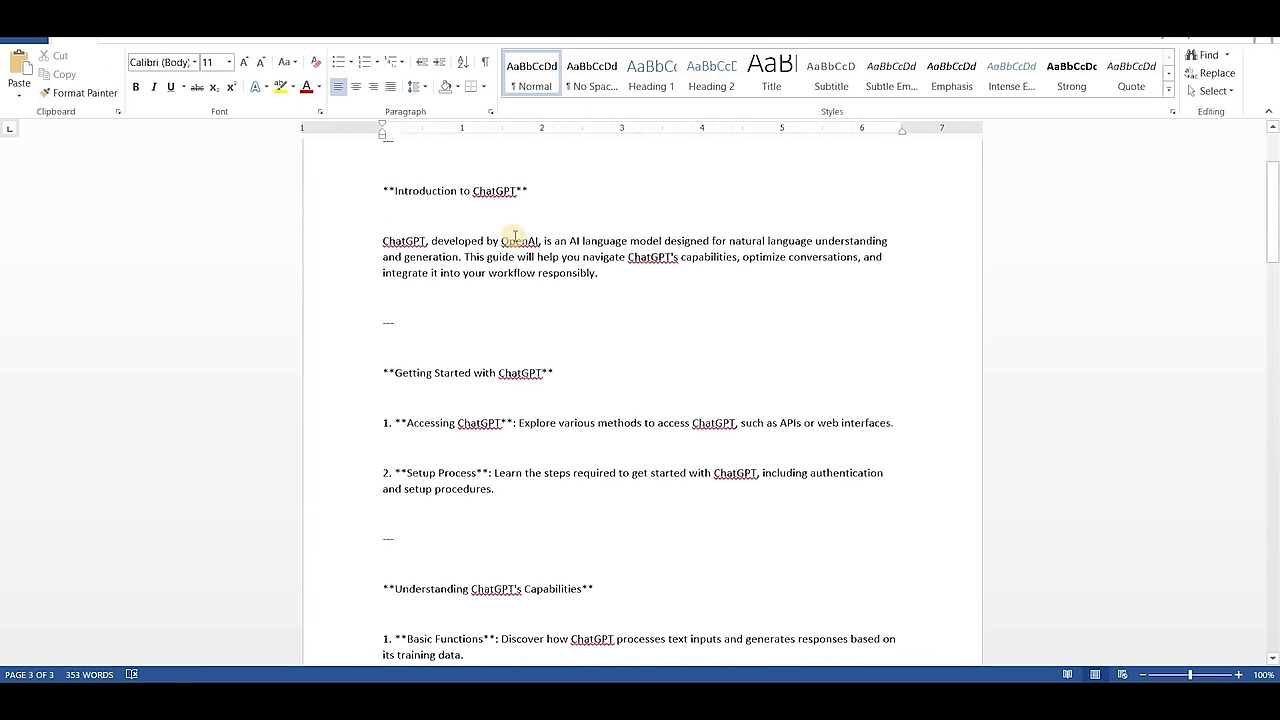
left_click(515, 264)
key("Delete")
key("Delete")
key("Delete")
key("Delete")
key("Delete")
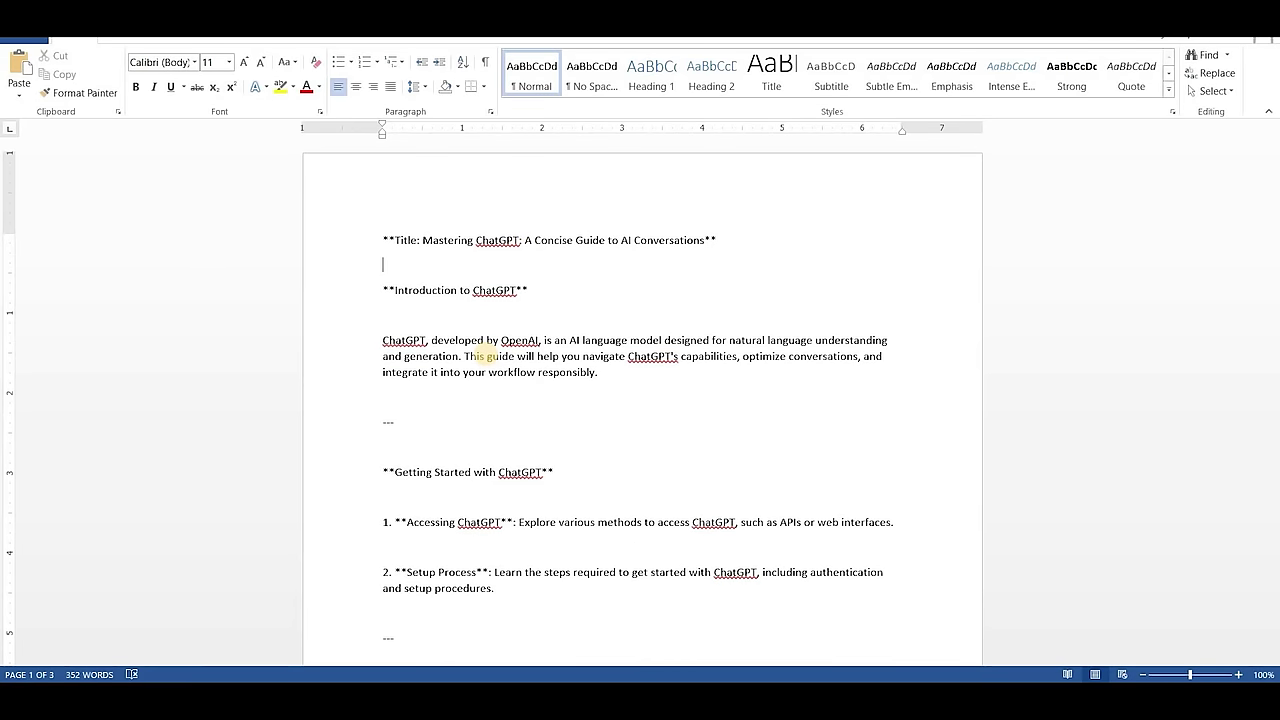
- Remove the asterisks around the title and the "Introduction to ChatGPT" heading, and the blank line between them
key("BackSpace")
key("BackSpace")
key("BackSpace")
key("Home")
key("Delete")
key("Delete")
key("Down")
key("Delete")
key("Delete")
left_click(520, 264)
key("BackSpace")
key("BackSpace")
- Delete the dashed separator and blank lines above the "Getting Started with ChatGPT" heading
left_click(459, 425)
key("BackSpace")
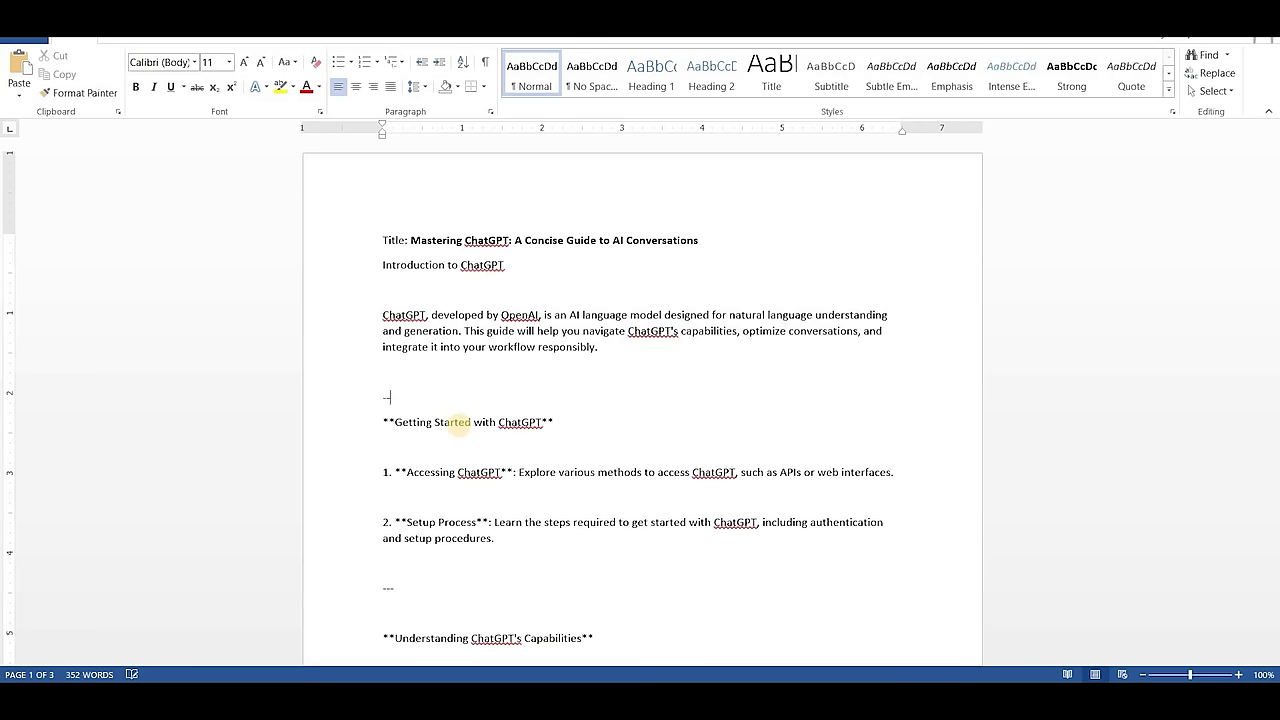
key("BackSpace")
key("BackSpace")
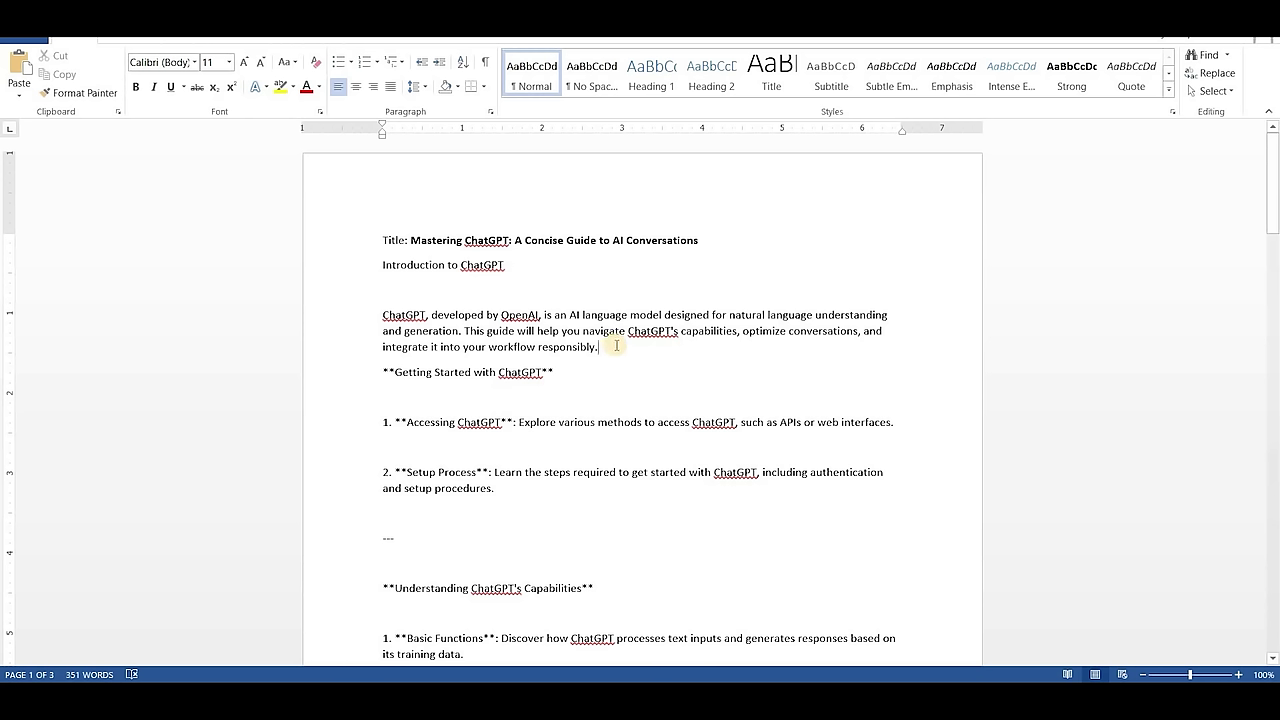
- Copy the introduction paragraph into QuillBot's Paraphraser and paraphrase it in Standard mode
triple_click(613, 347)
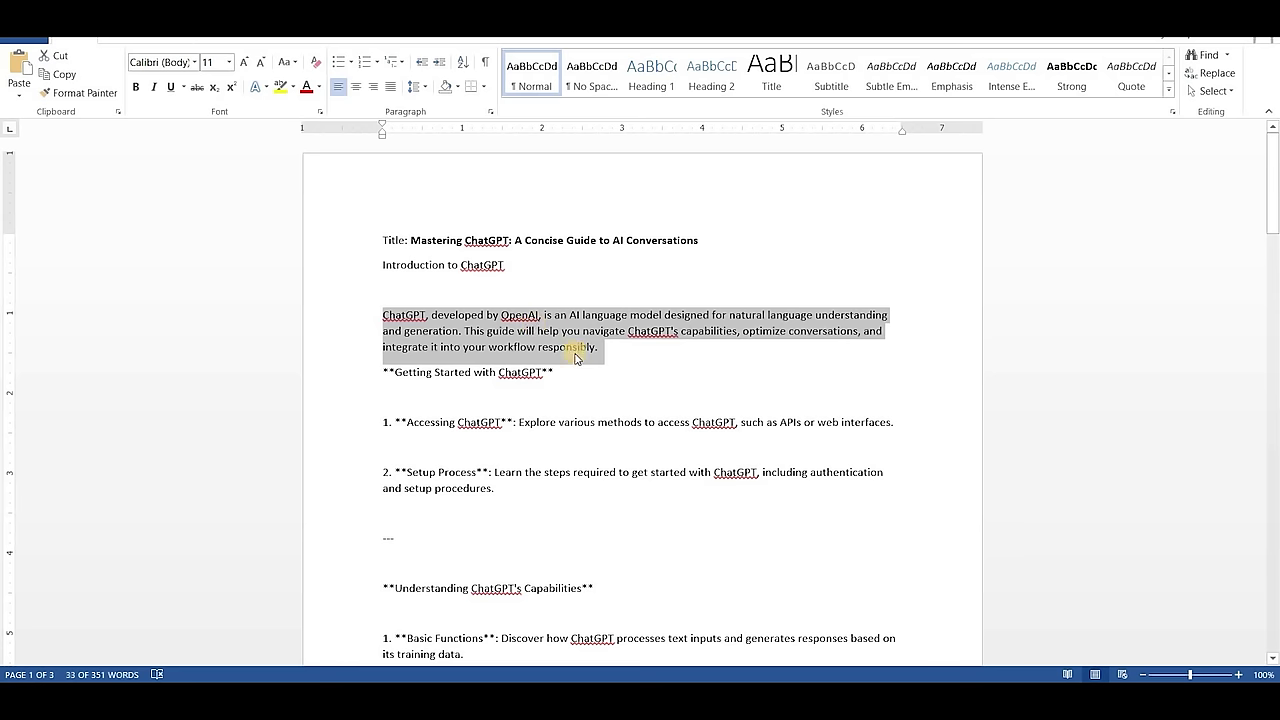
mouse_move(880, 700)
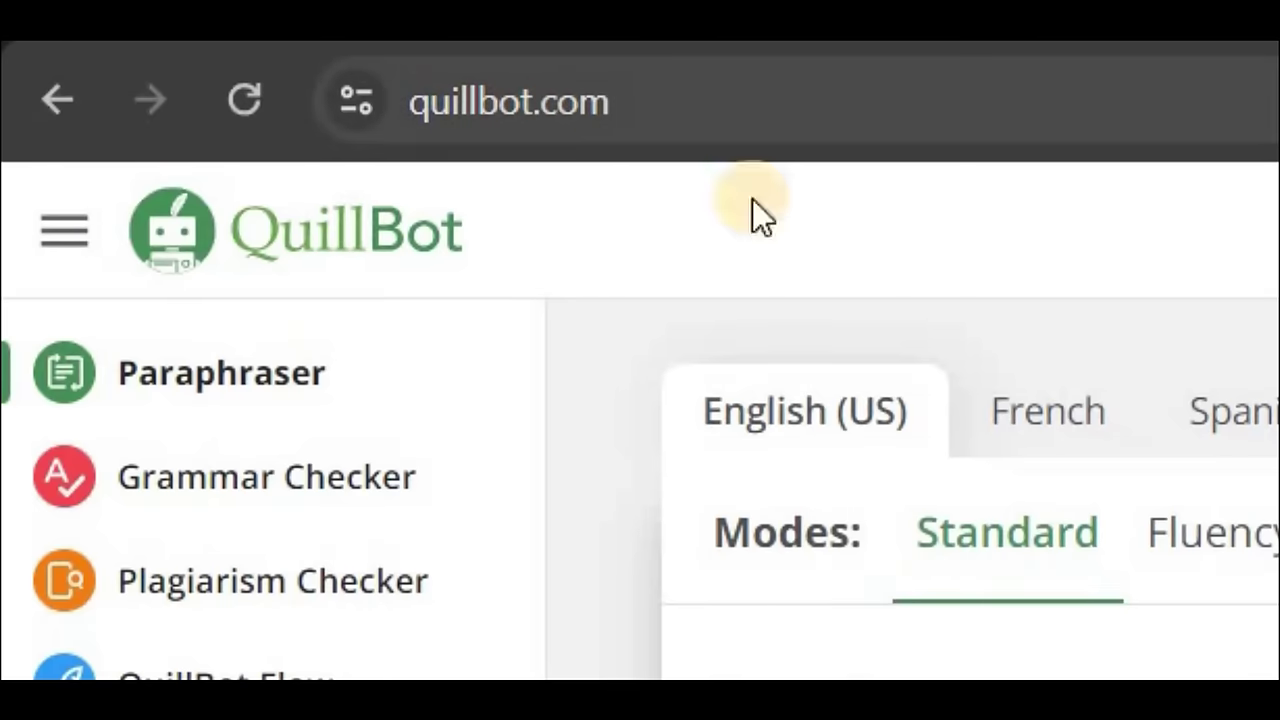
left_click(1035, 677)
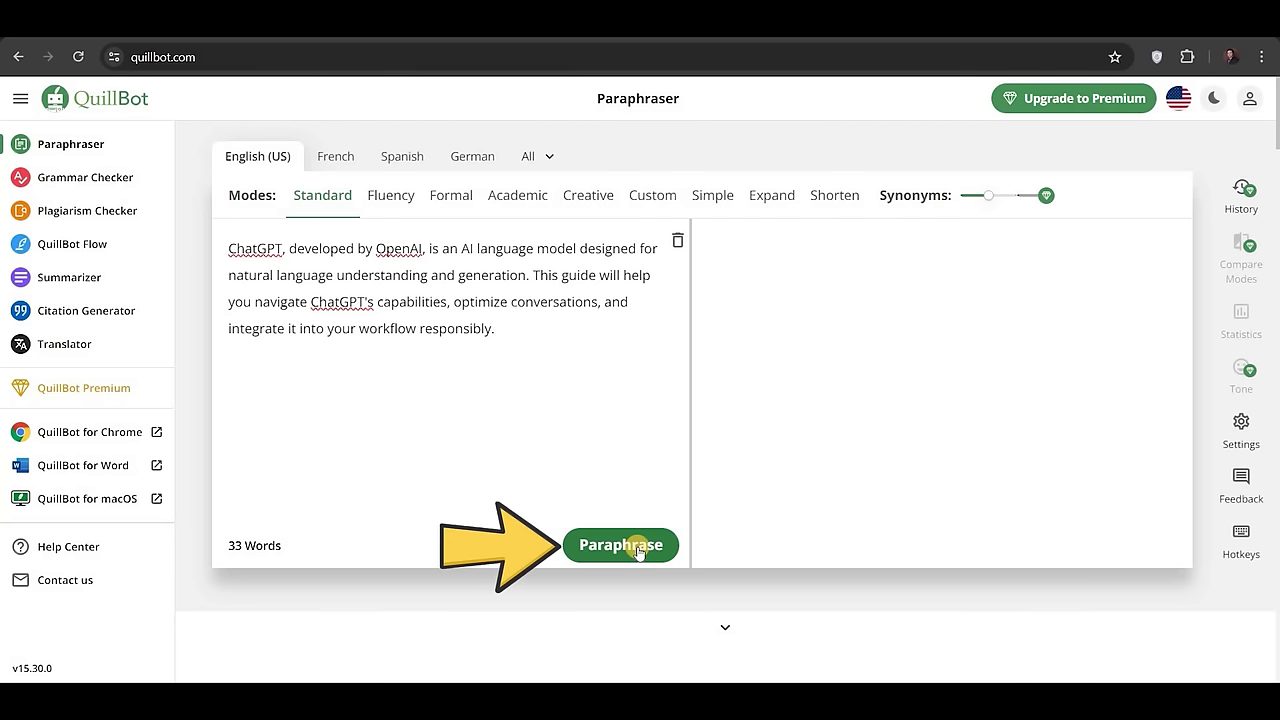
left_click(638, 547)
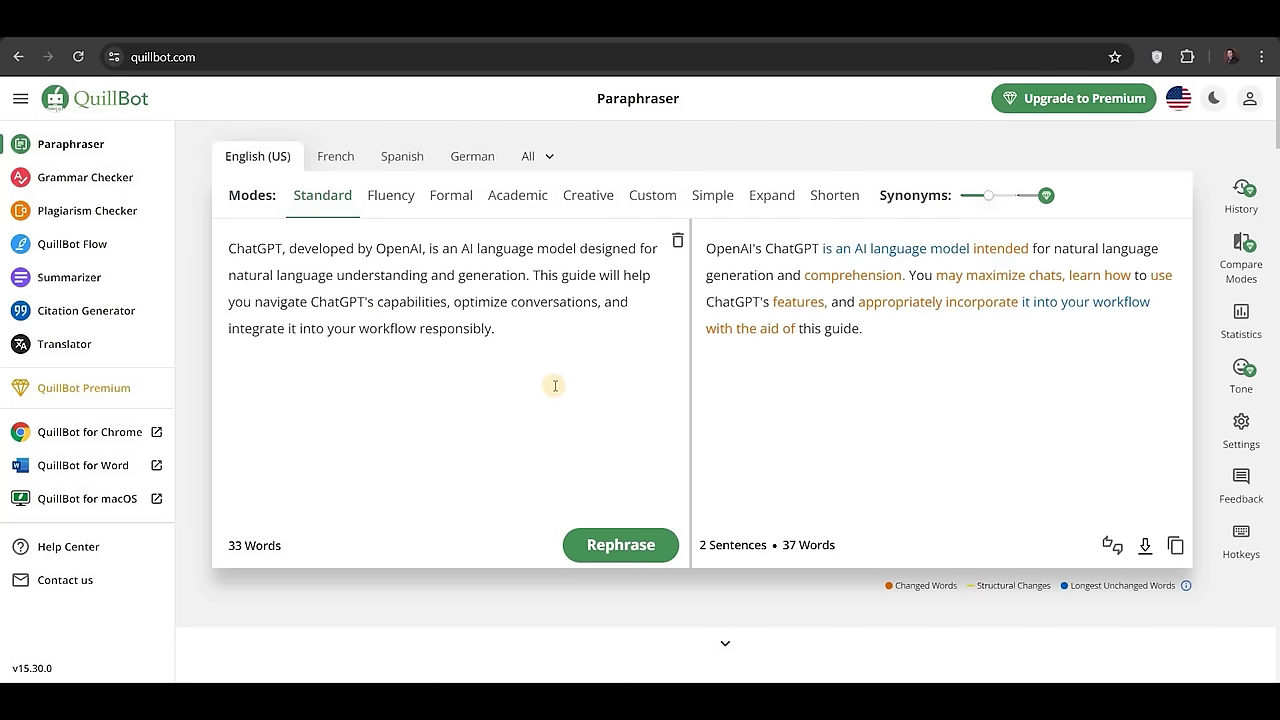
- Compare the original paragraph with its paraphrase and copy the full paraphrased text
left_click_drag(497, 332, 223, 260)
left_click(311, 301)
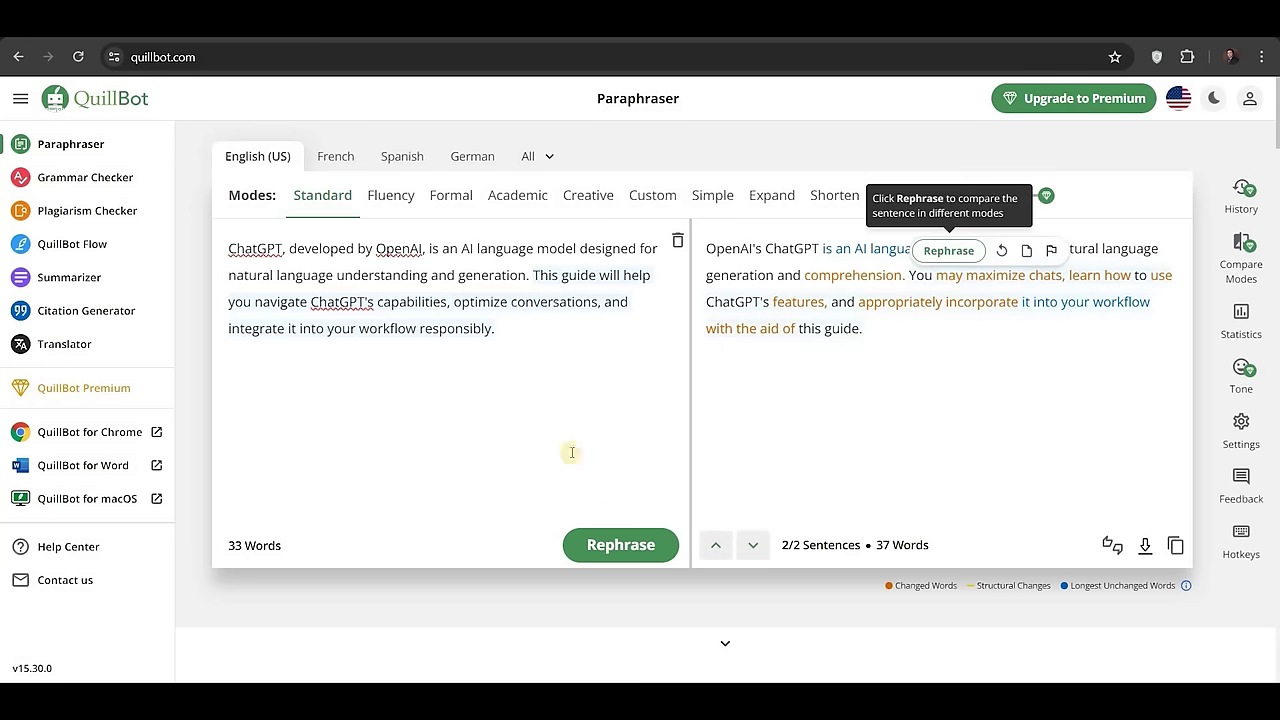
left_click_drag(878, 318, 680, 257)
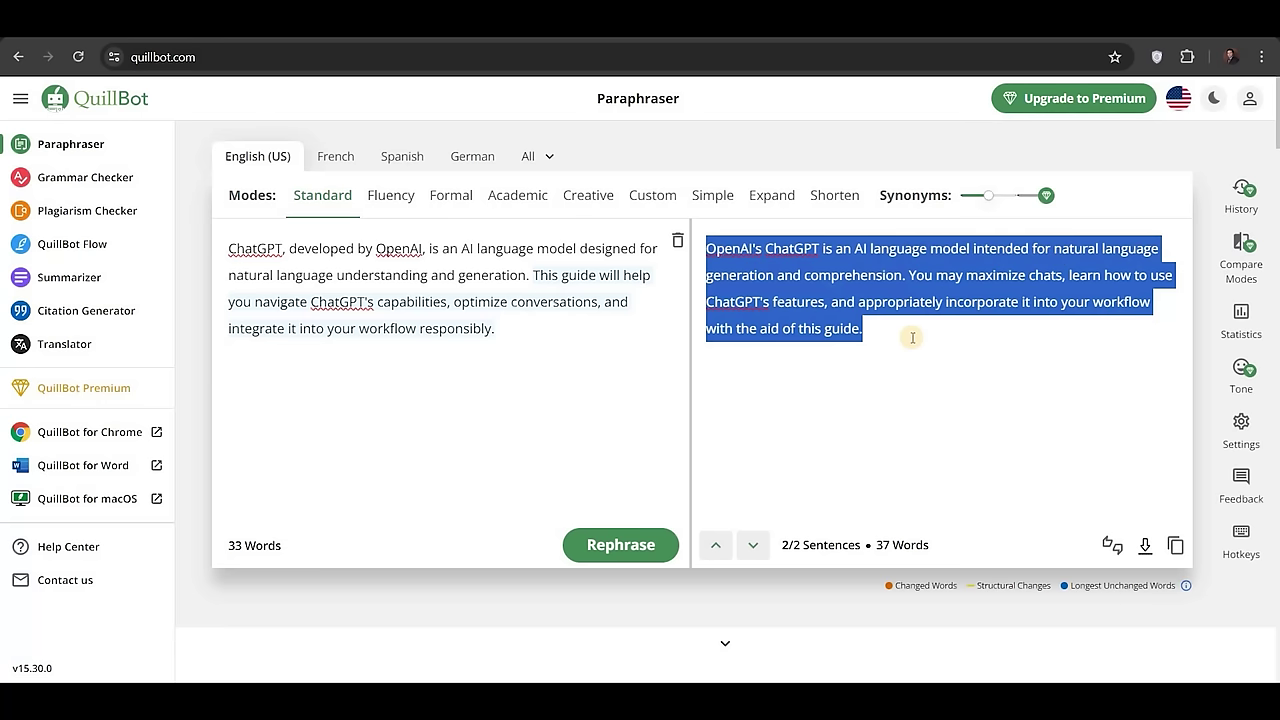
left_click(912, 338)
left_click_drag(710, 252, 847, 340)
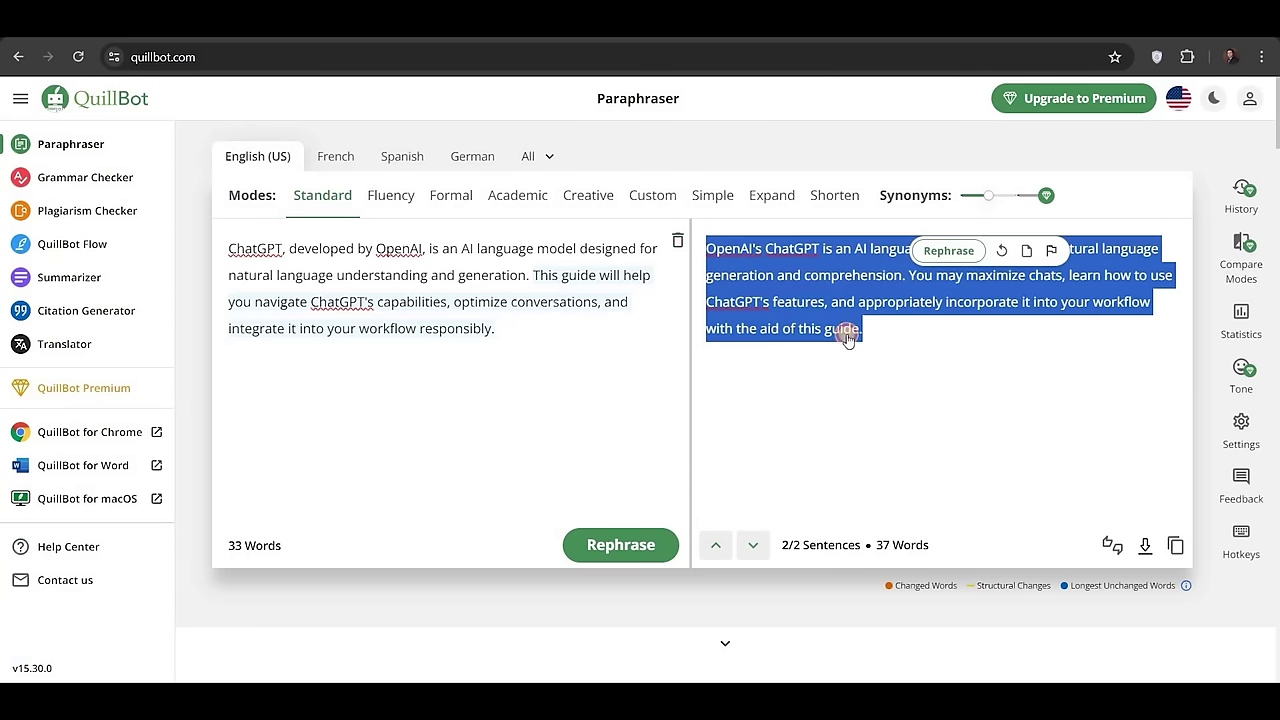
left_click(1176, 545)
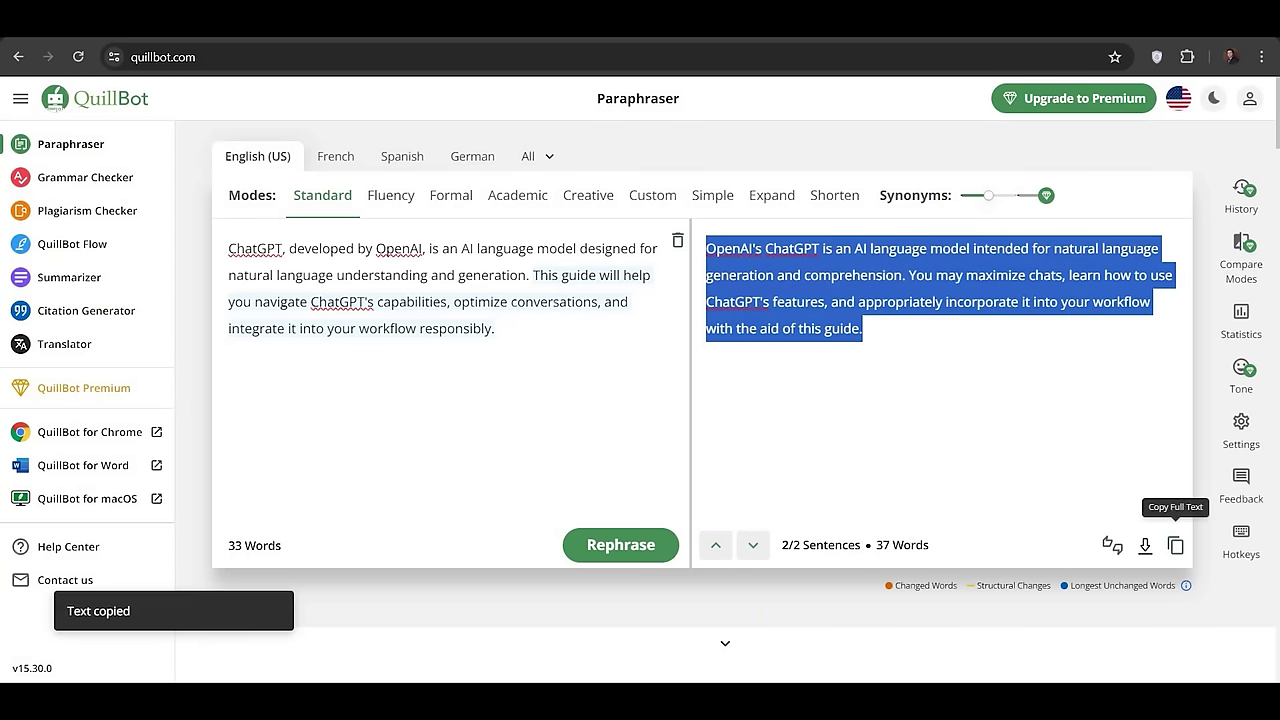
- Switch to the Word document, replace the introduction paragraph with the copied paraphrase, and look over the remaining sections
key("alt+Tab")
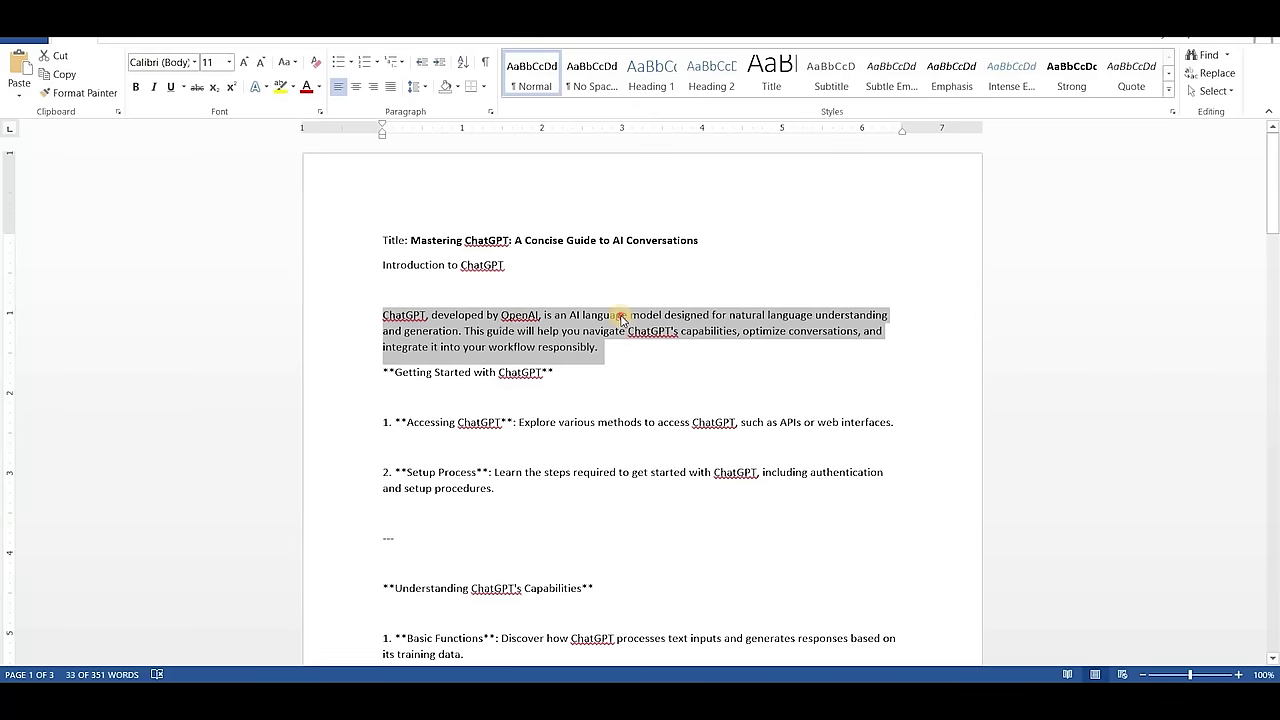
left_click(430, 318)
triple_click(390, 312)
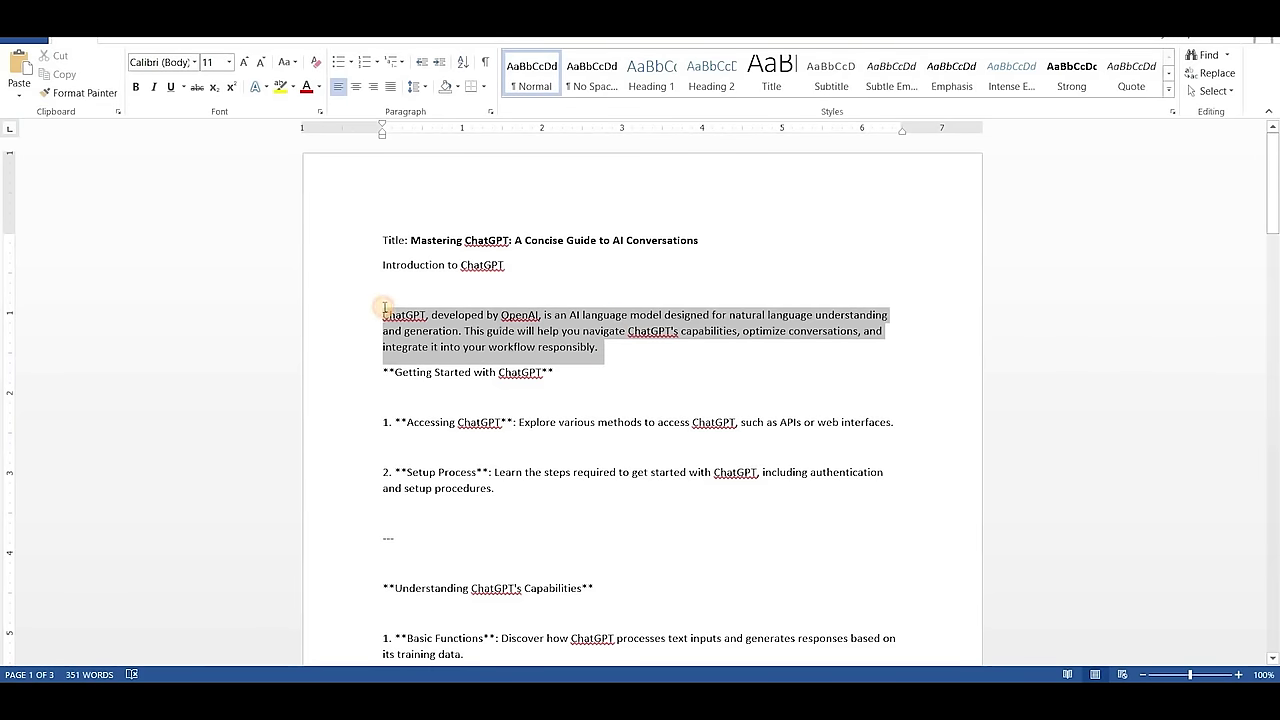
key("ctrl+v")
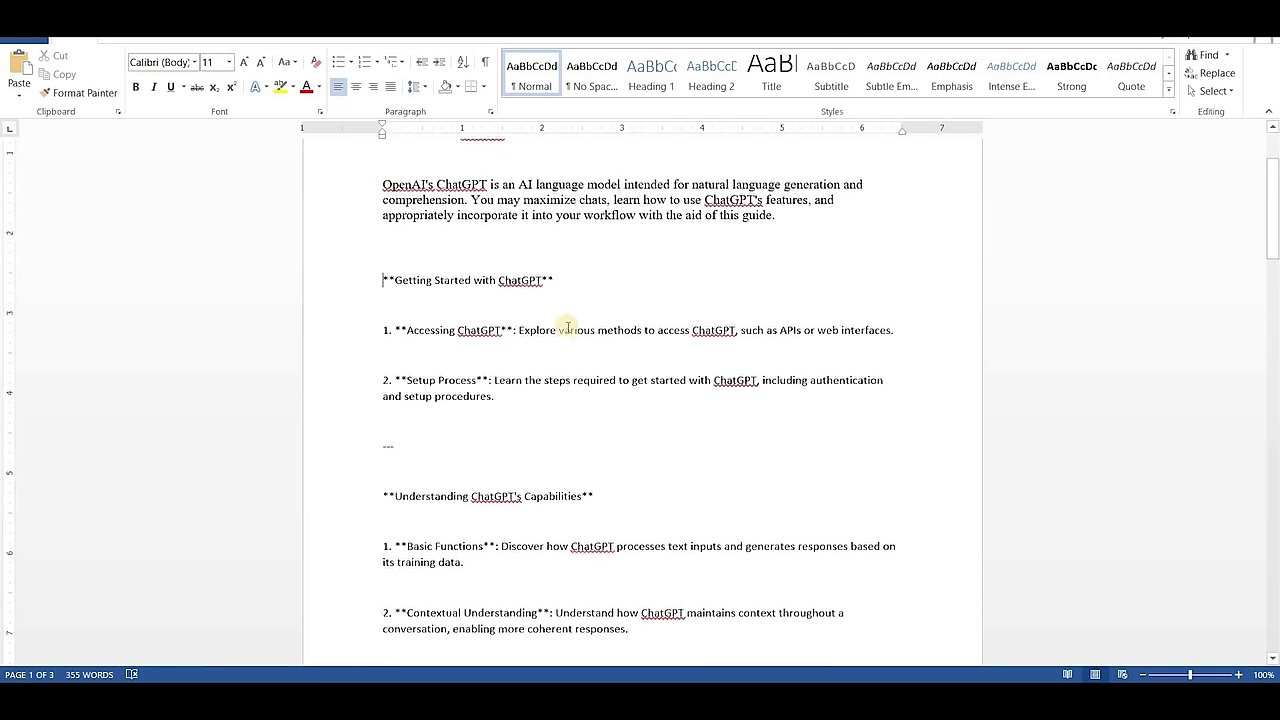
scroll(625, 420, "down", 8)
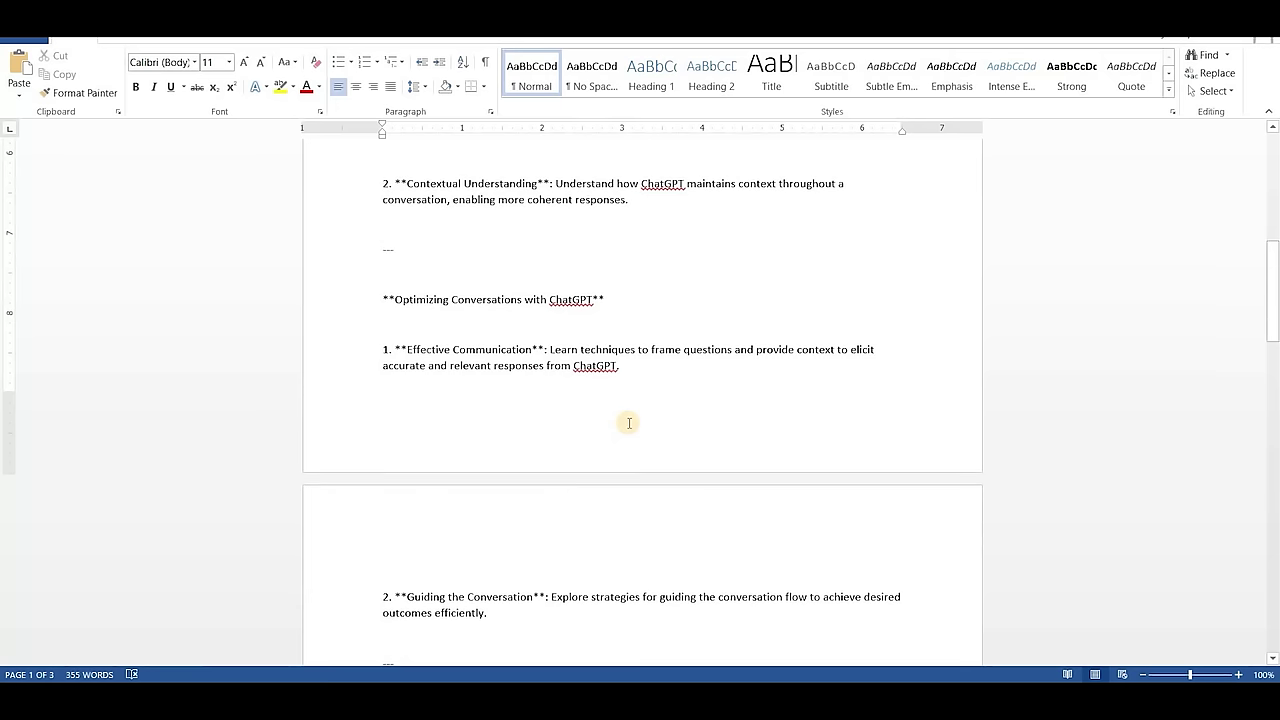
scroll(629, 423, "up", 10)
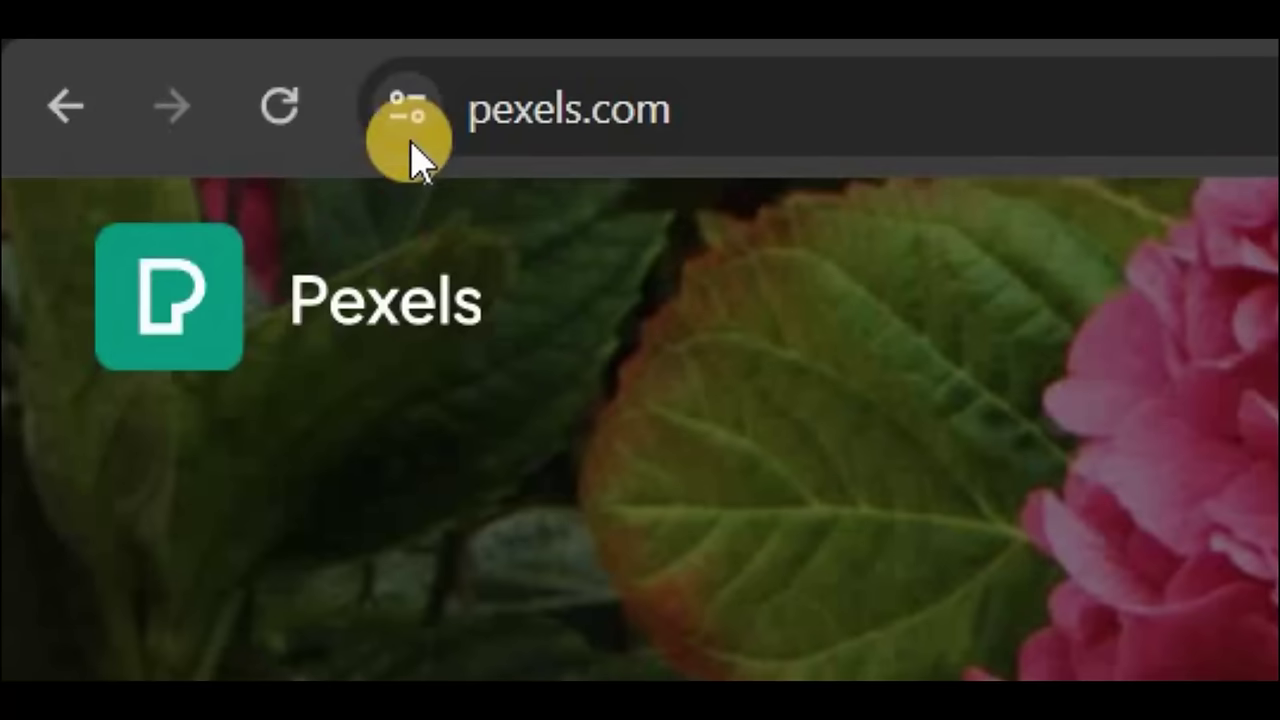
- Search the Pexels photo library for "chatgpt"
left_click(571, 324)
type("chat")
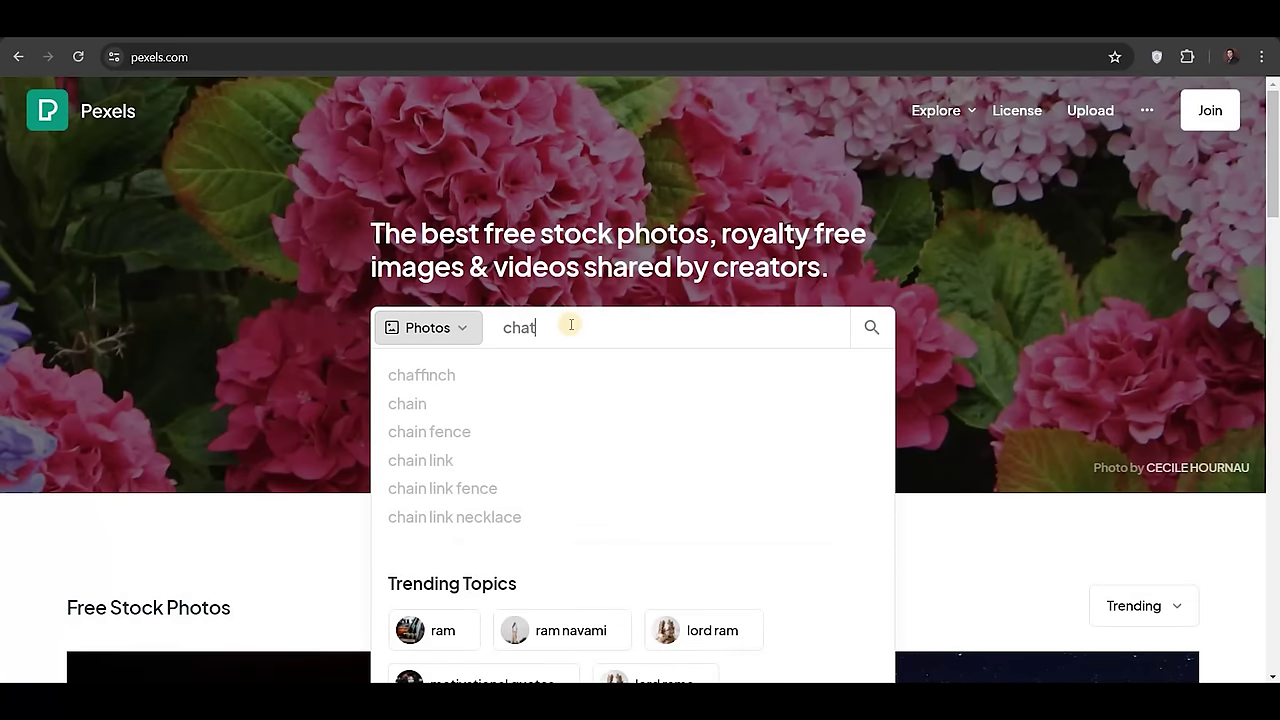
type("gpt")
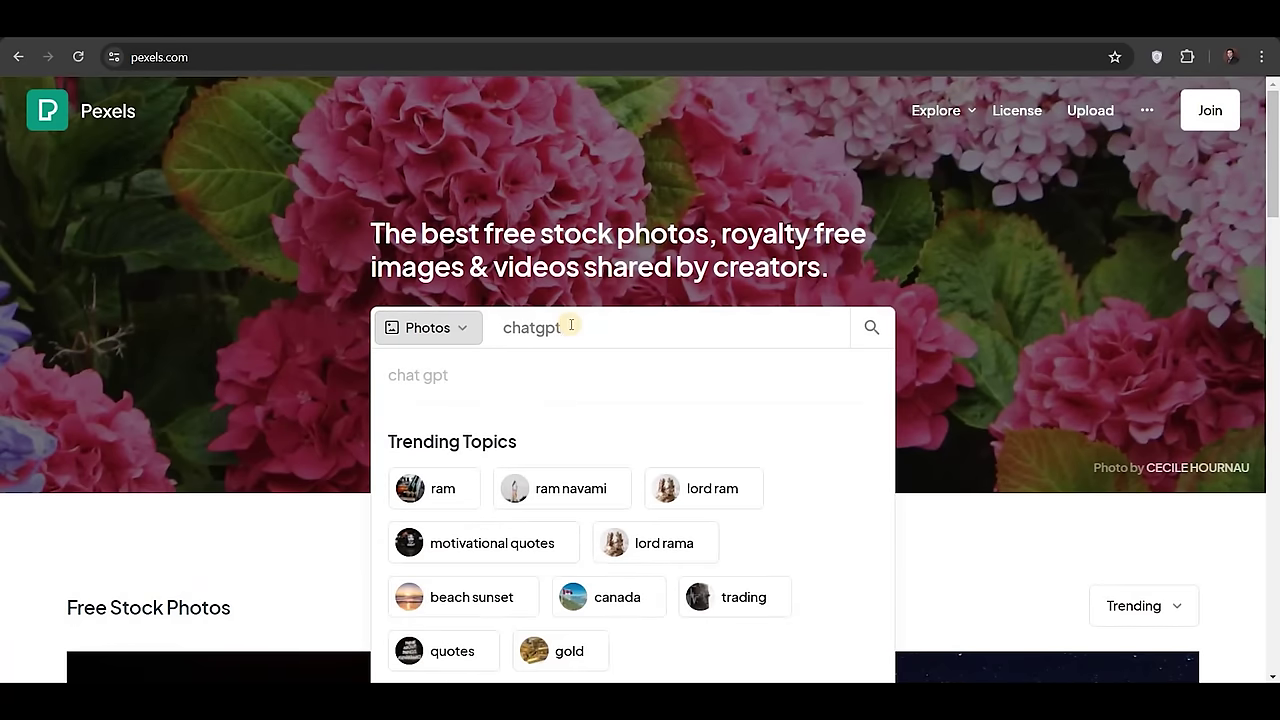
key("Return")
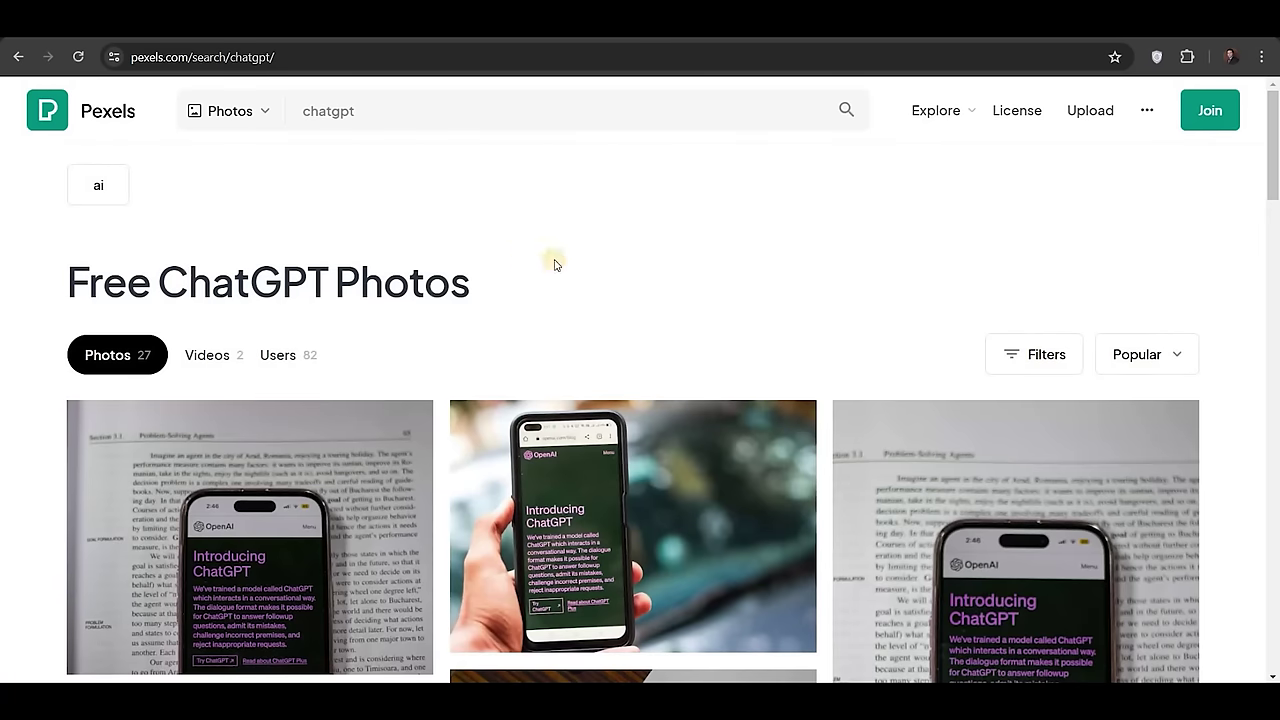
- Download the photo of a phone showing "ChatGPT" on a speckled granite surface and open the downloaded image
scroll(633, 265, "down", 2)
scroll(633, 265, "down", 7)
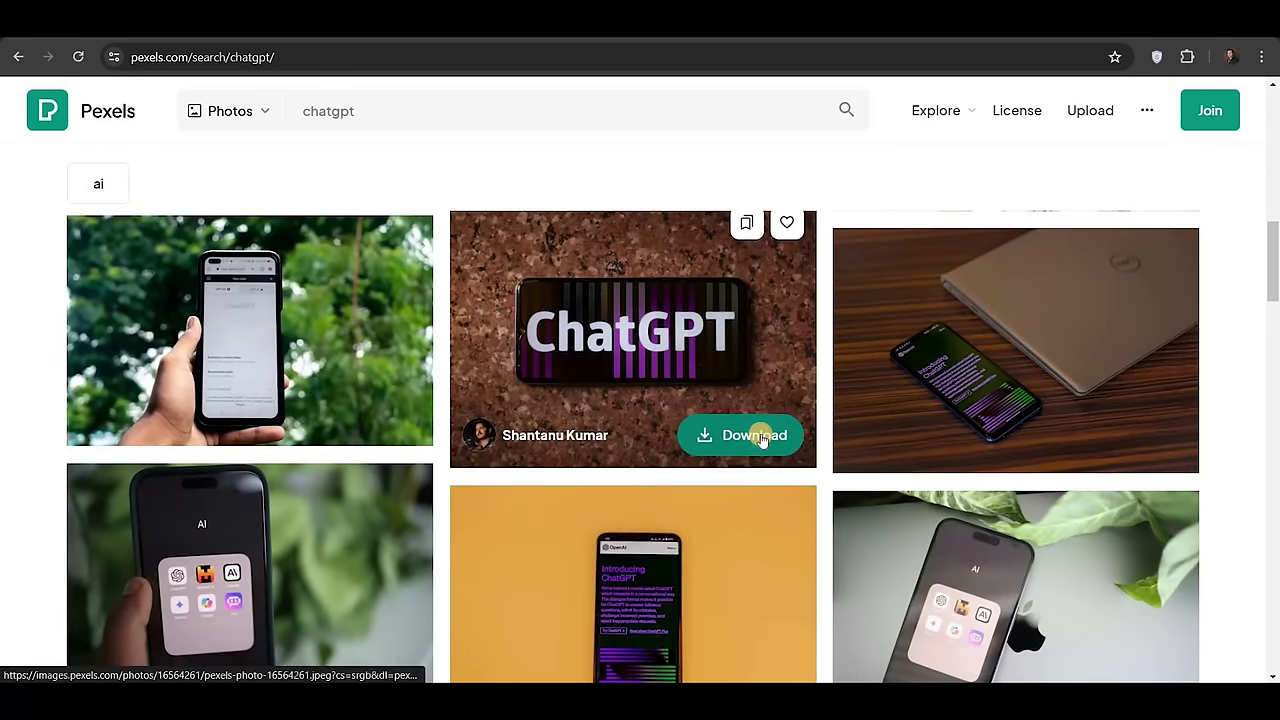
left_click(760, 437)
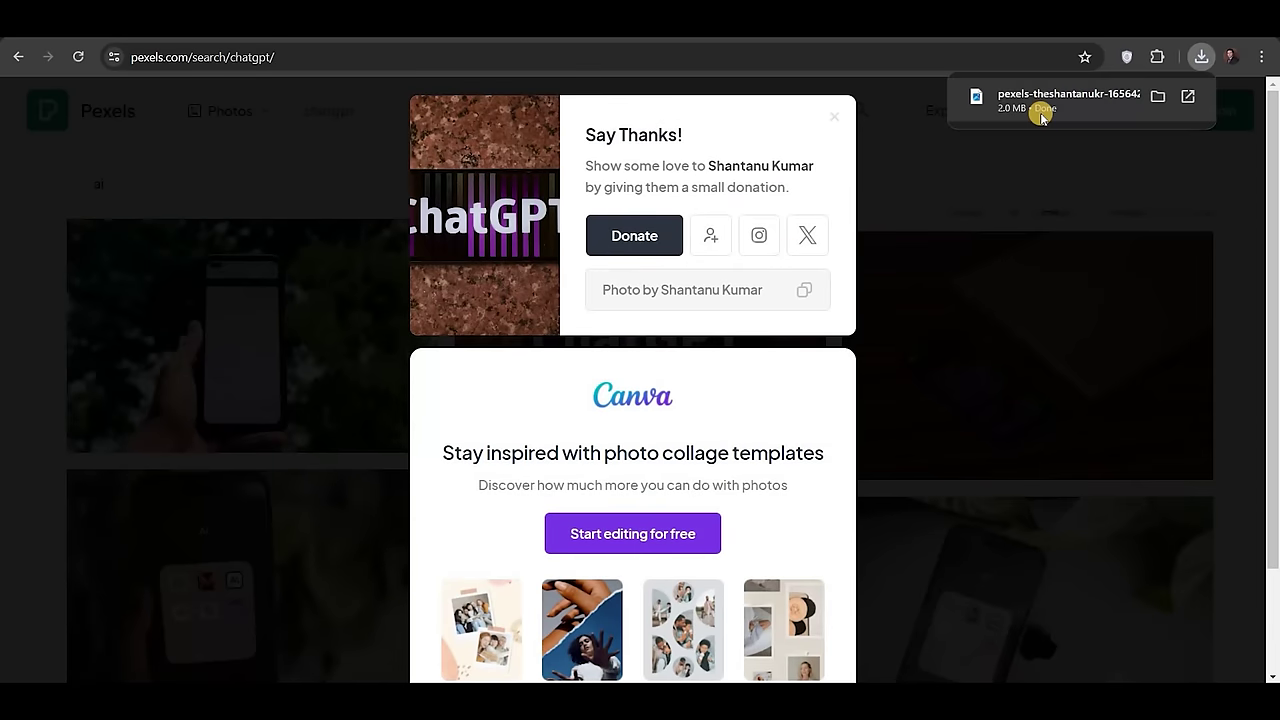
left_click(1041, 108)
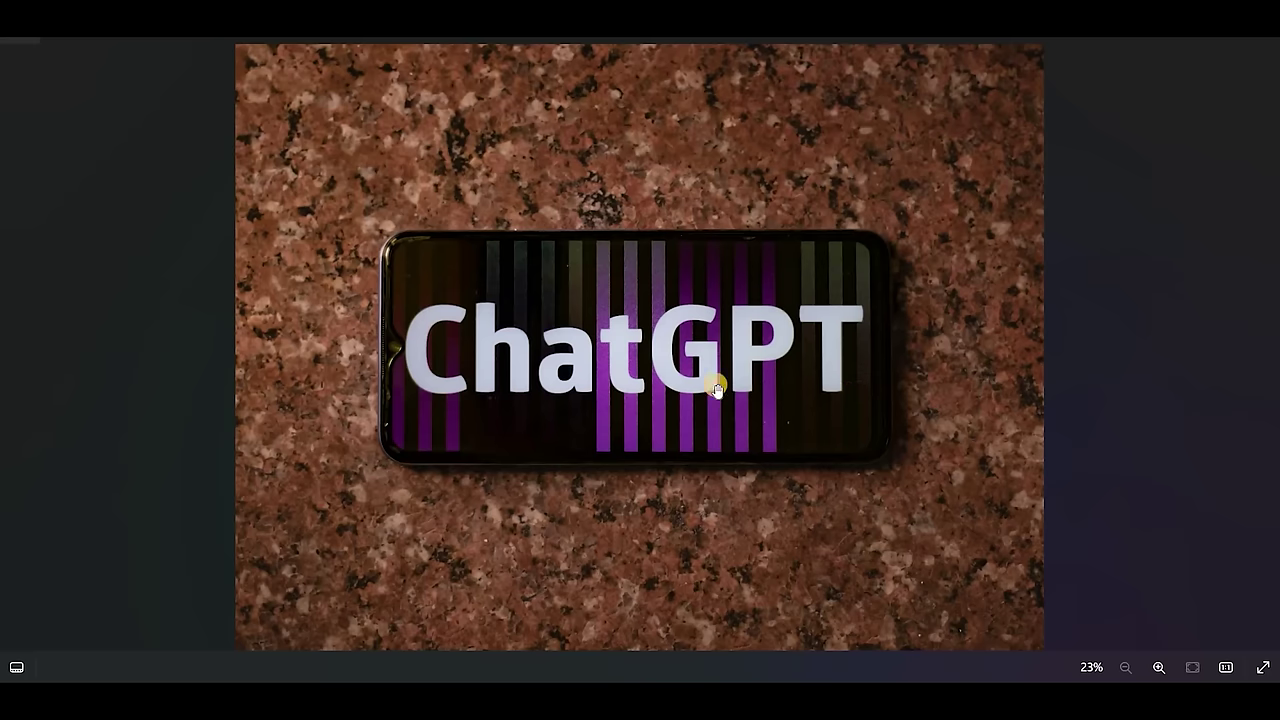
scroll(716, 389, "up", 3)
scroll(716, 389, "down", 2)
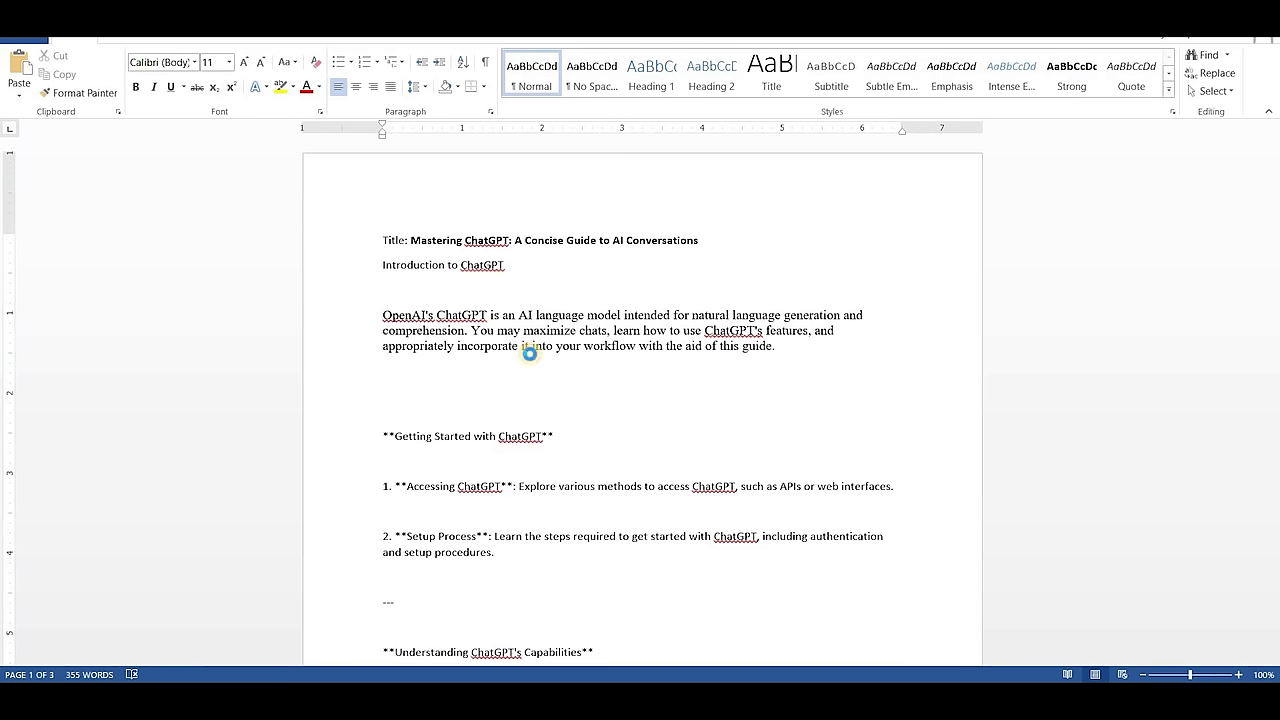
- Insert the ChatGPT phone photo below the introduction paragraph in the Word document and adjust its size
key("ctrl+v")
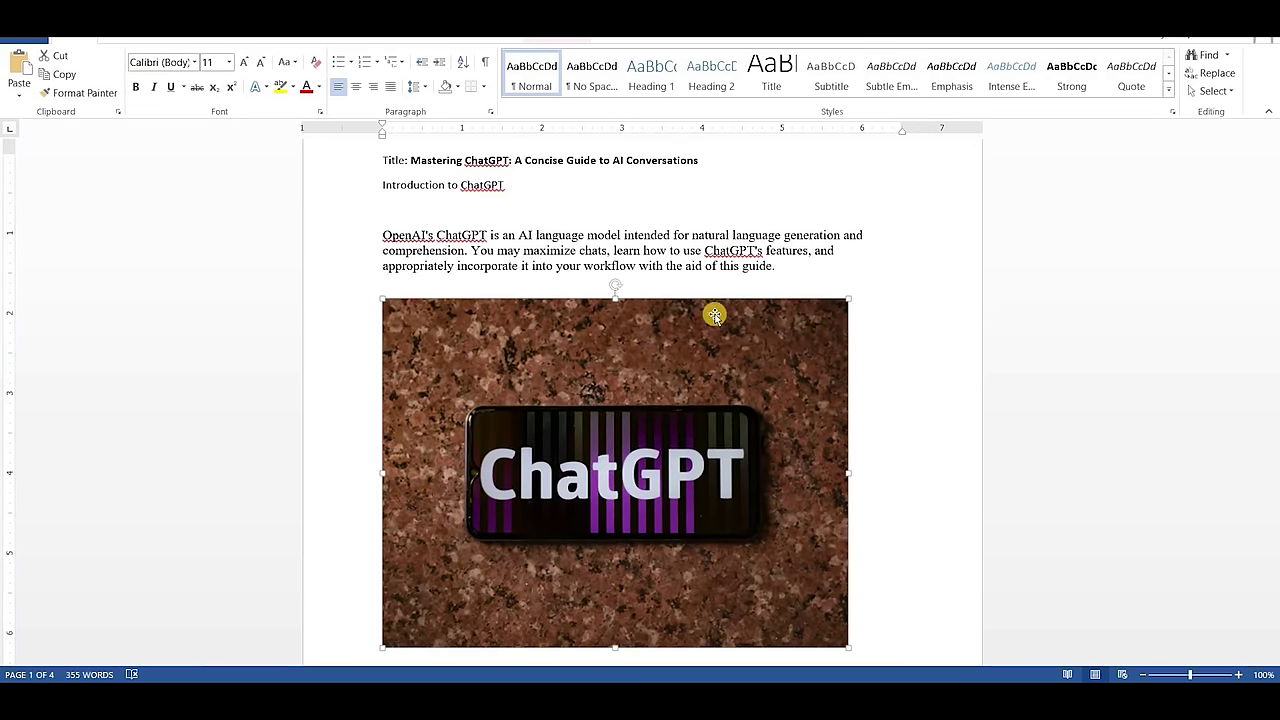
scroll(662, 300, "up", 2)
scroll(660, 302, "down", 3)
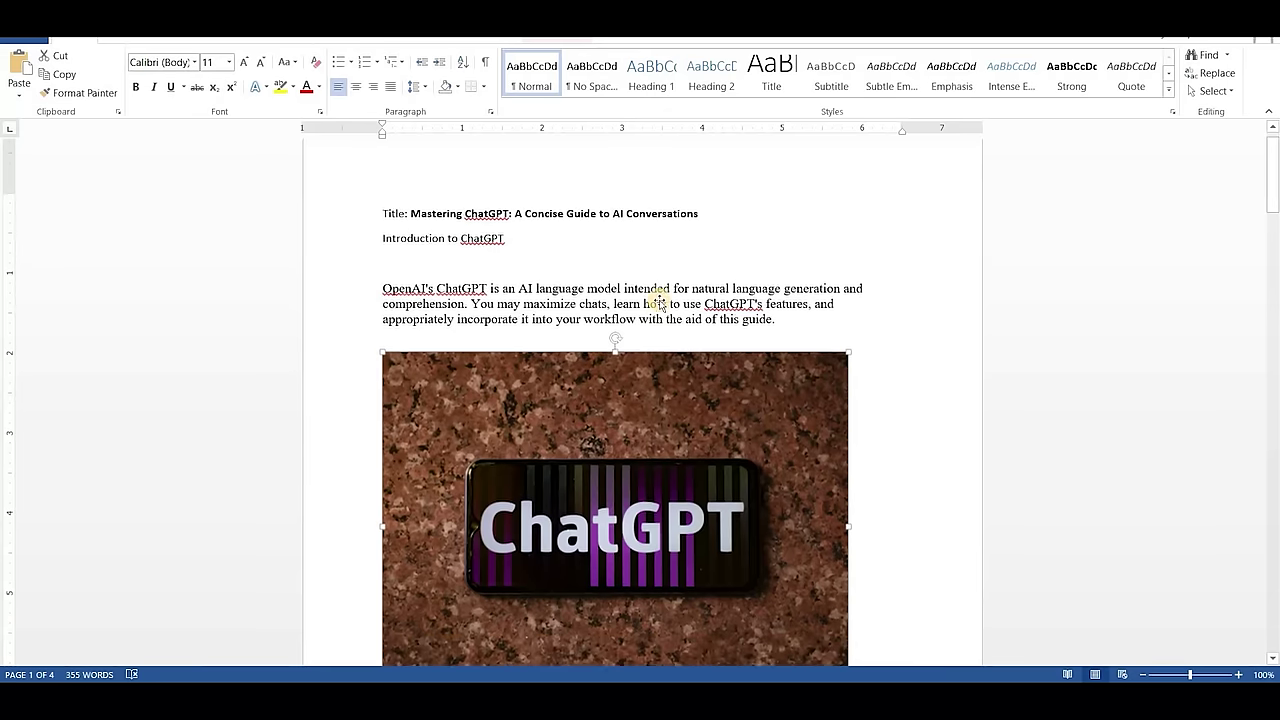
left_click_drag(615, 607, 760, 517)
scroll(762, 517, "up", 1)
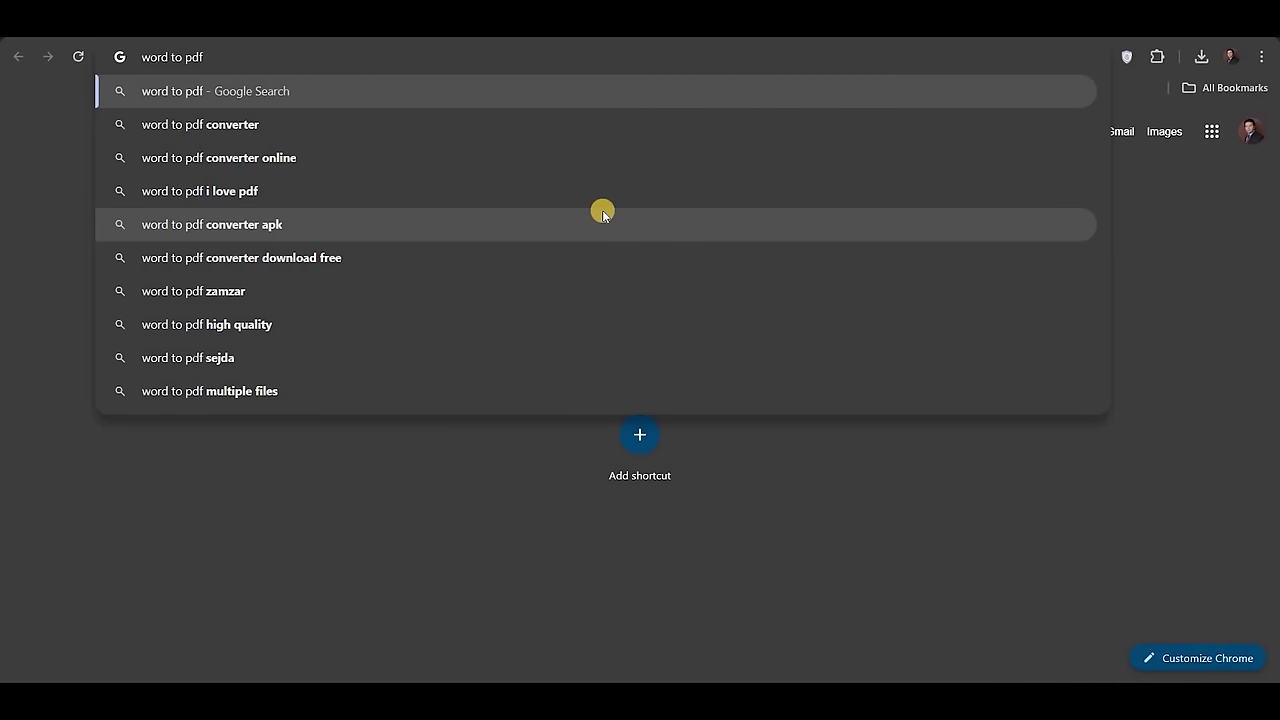
- Find iLovePDF's Word to PDF converter by searching the web for "word to pdf" and convert ChatGpt.docx to PDF
key("Return")
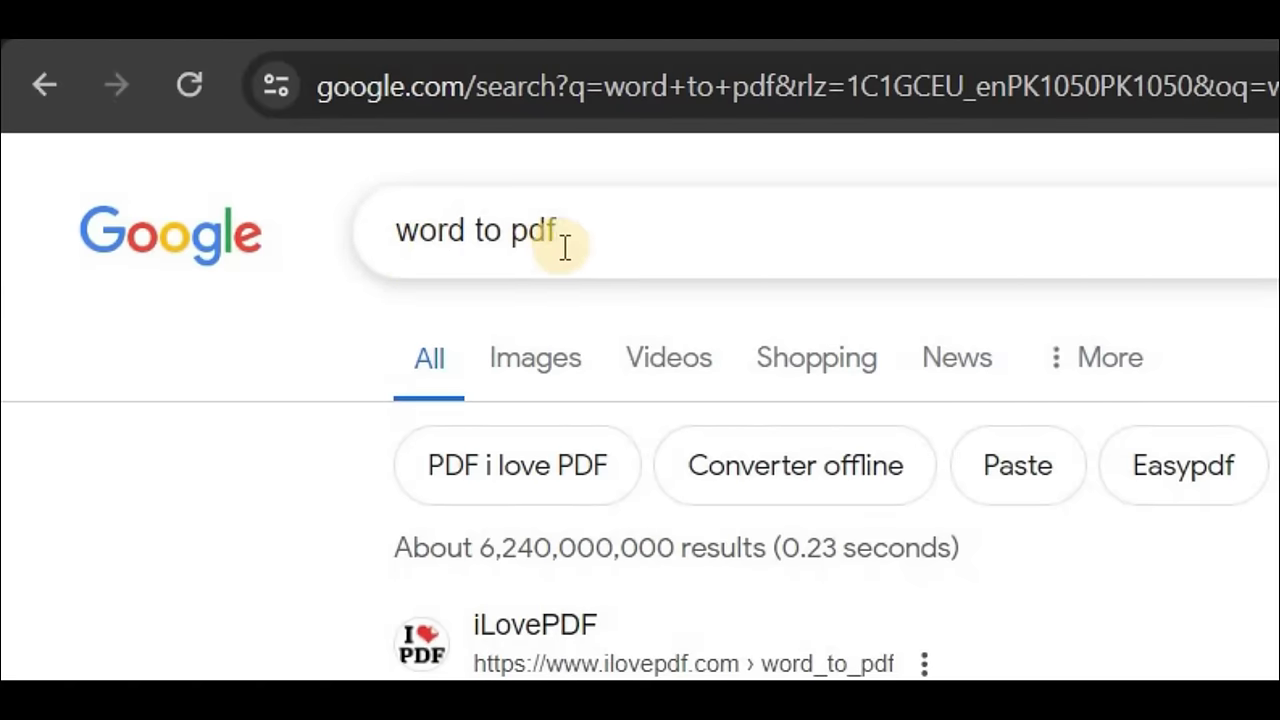
left_click(688, 663)
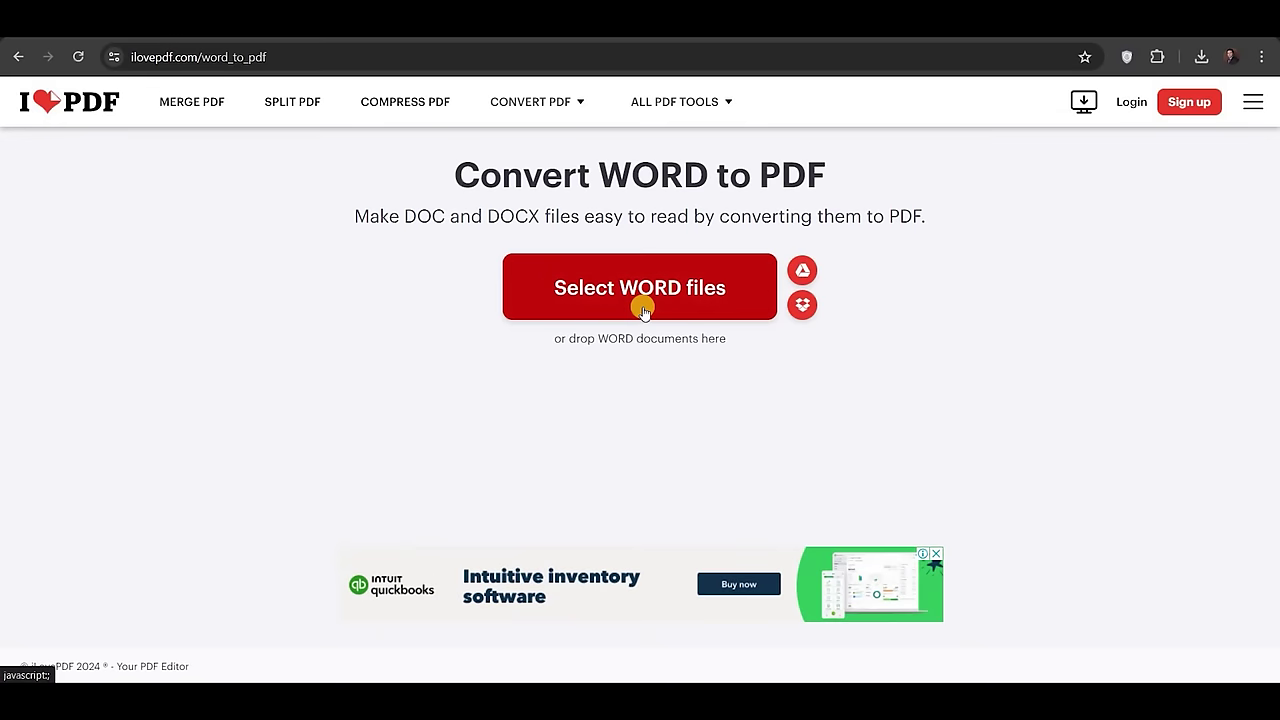
left_click(643, 311)
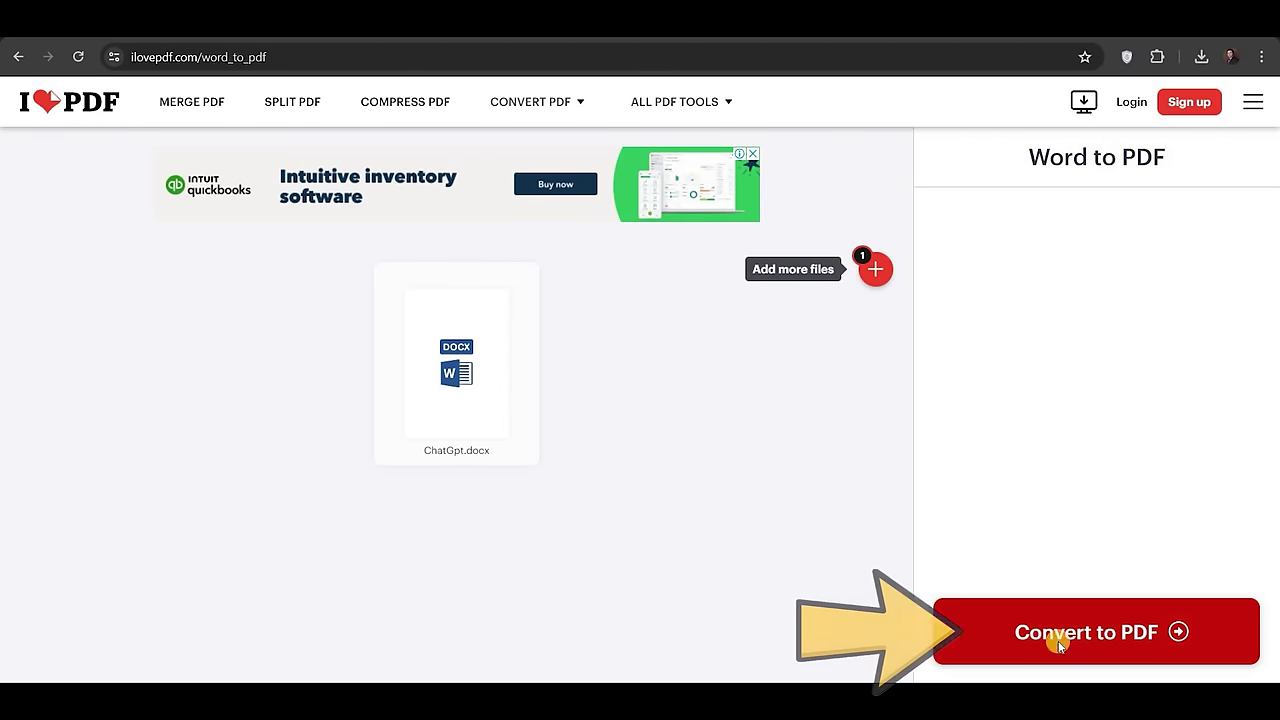
left_click(1059, 640)
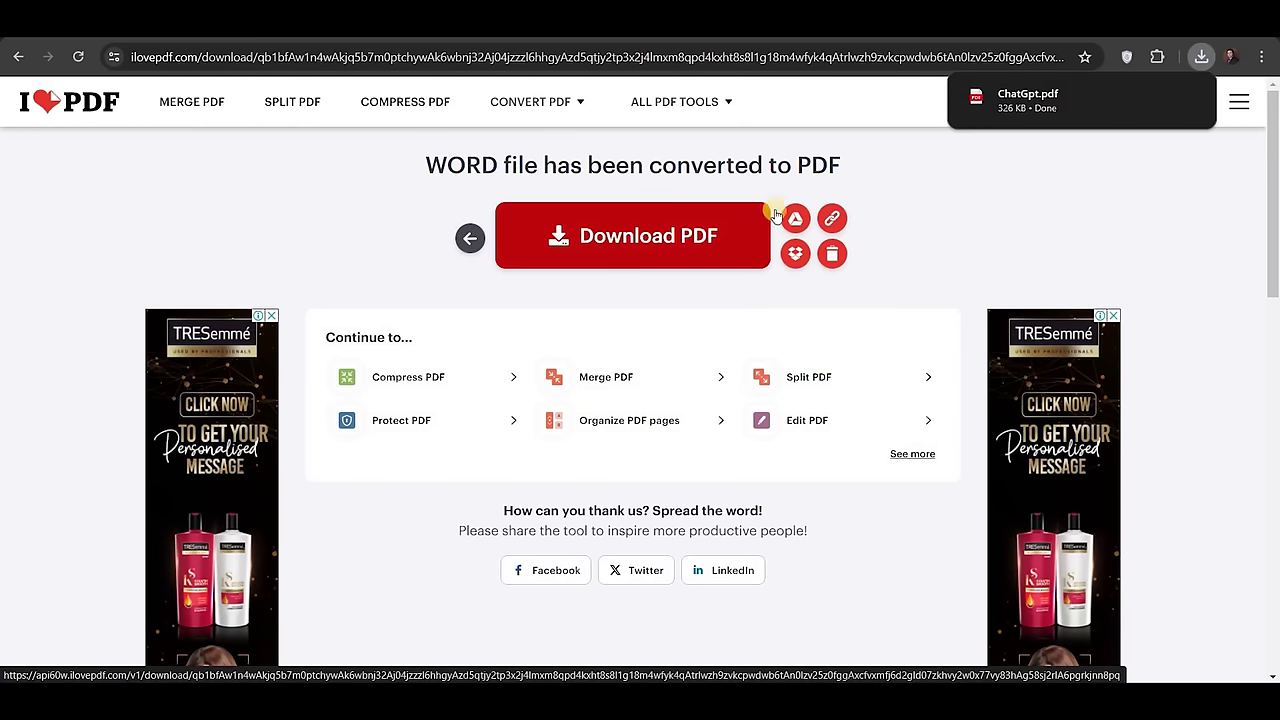
mouse_move(1038, 108)
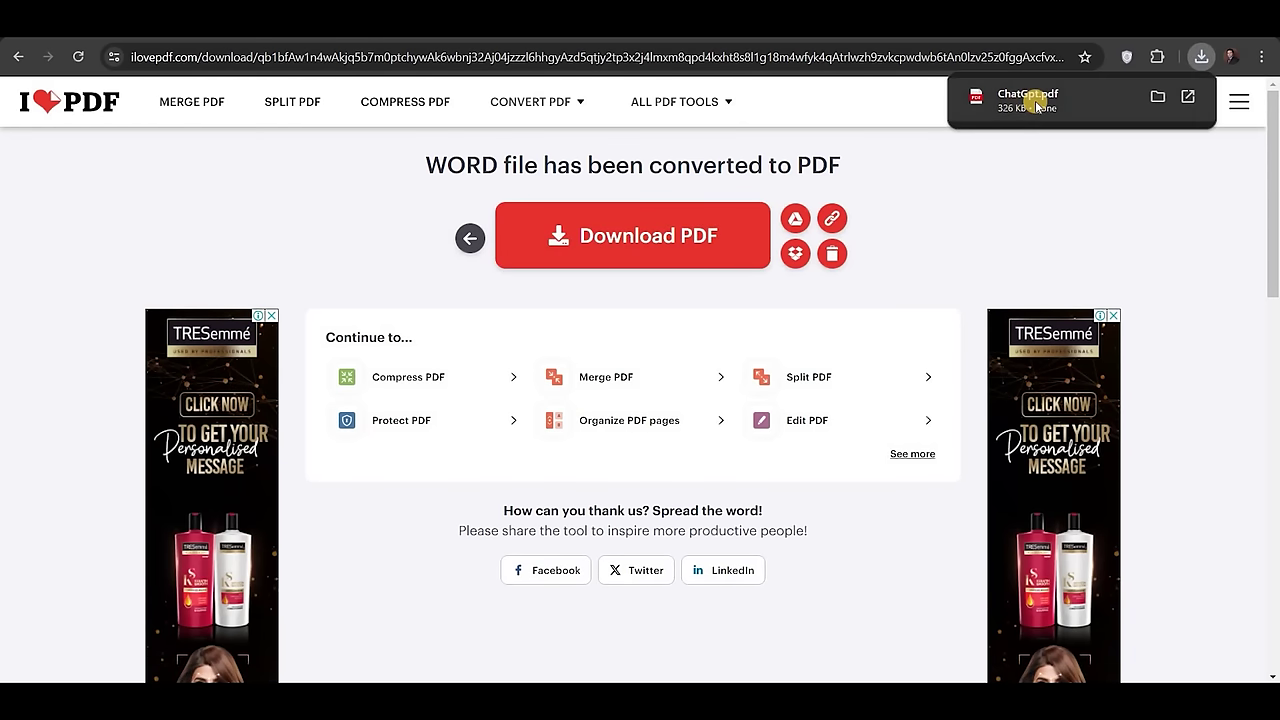
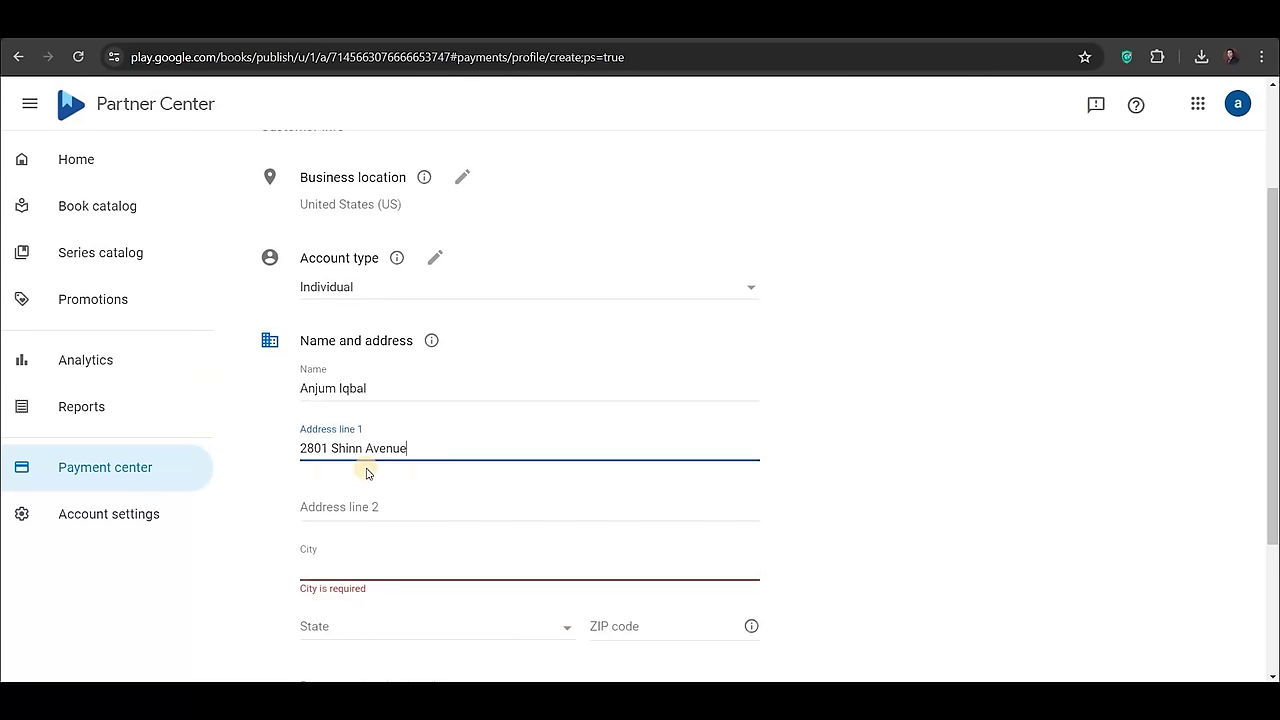
- Copy the city of the chosen random US address from bestrandoms.com into the City field of the Partner Center payment profile
left_click(246, 522)
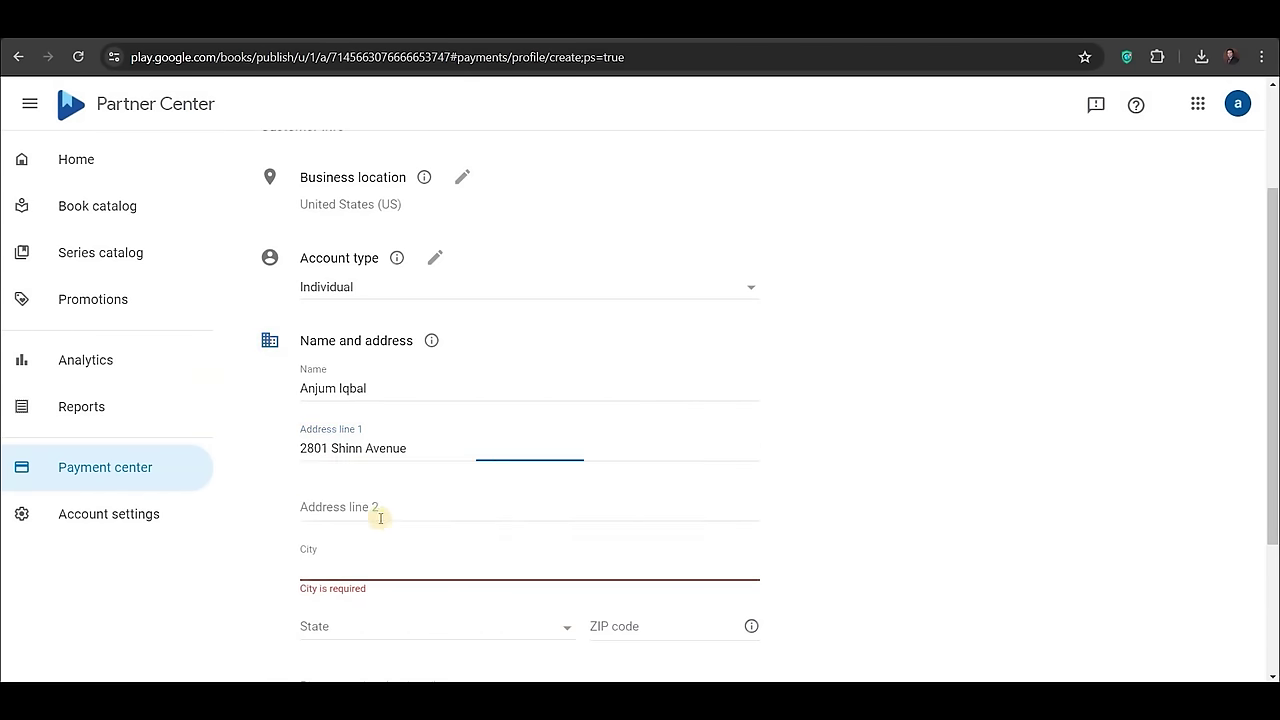
key("alt+Tab")
key("ctrl+c")
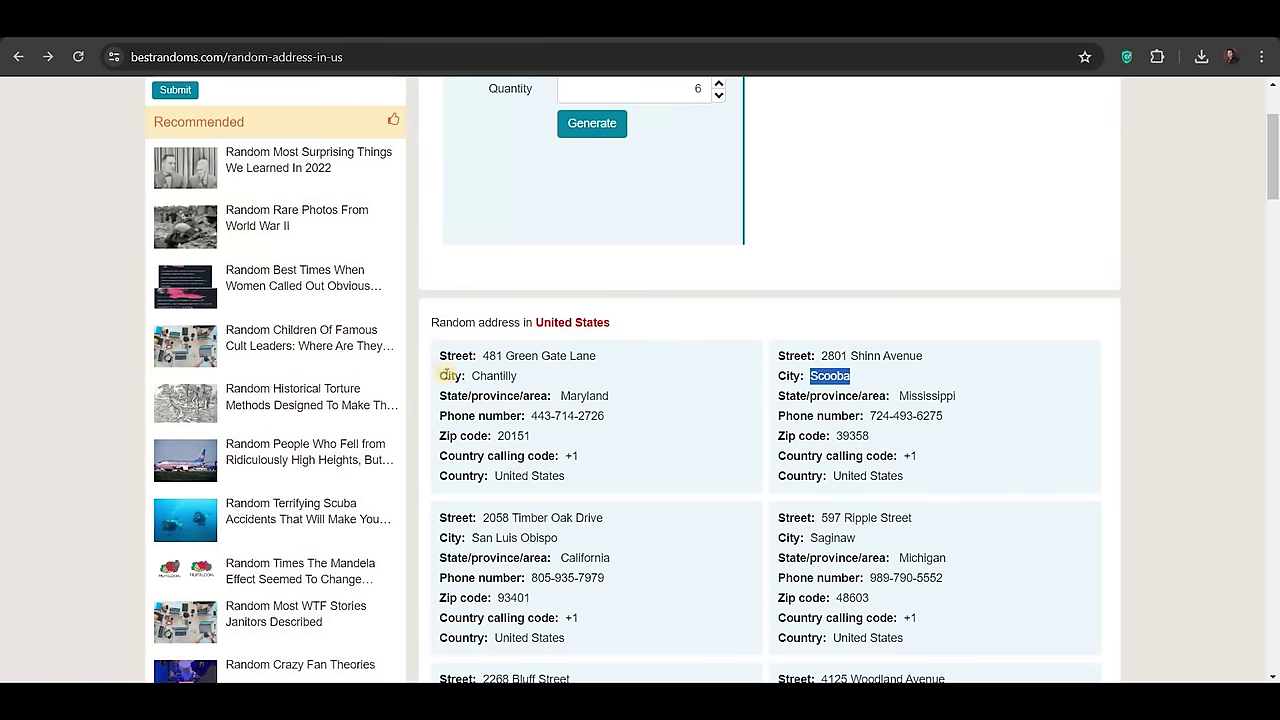
key("alt+Tab")
left_click(364, 488)
key("ctrl+v")
- Copy the same random address's ZIP code into the payment profile and fill in the matching state
key("alt+Tab")
left_click_drag(955, 396, 834, 438)
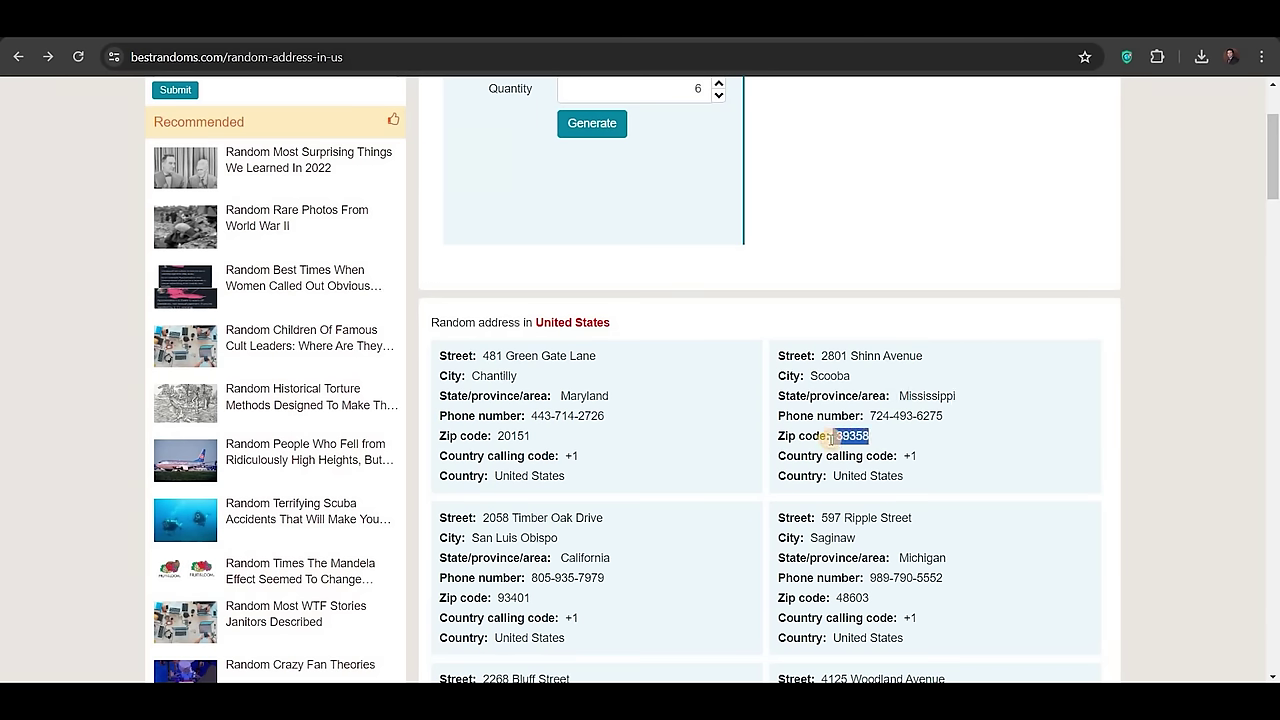
key("ctrl+c")
key("alt+Tab")
key("ctrl+v")
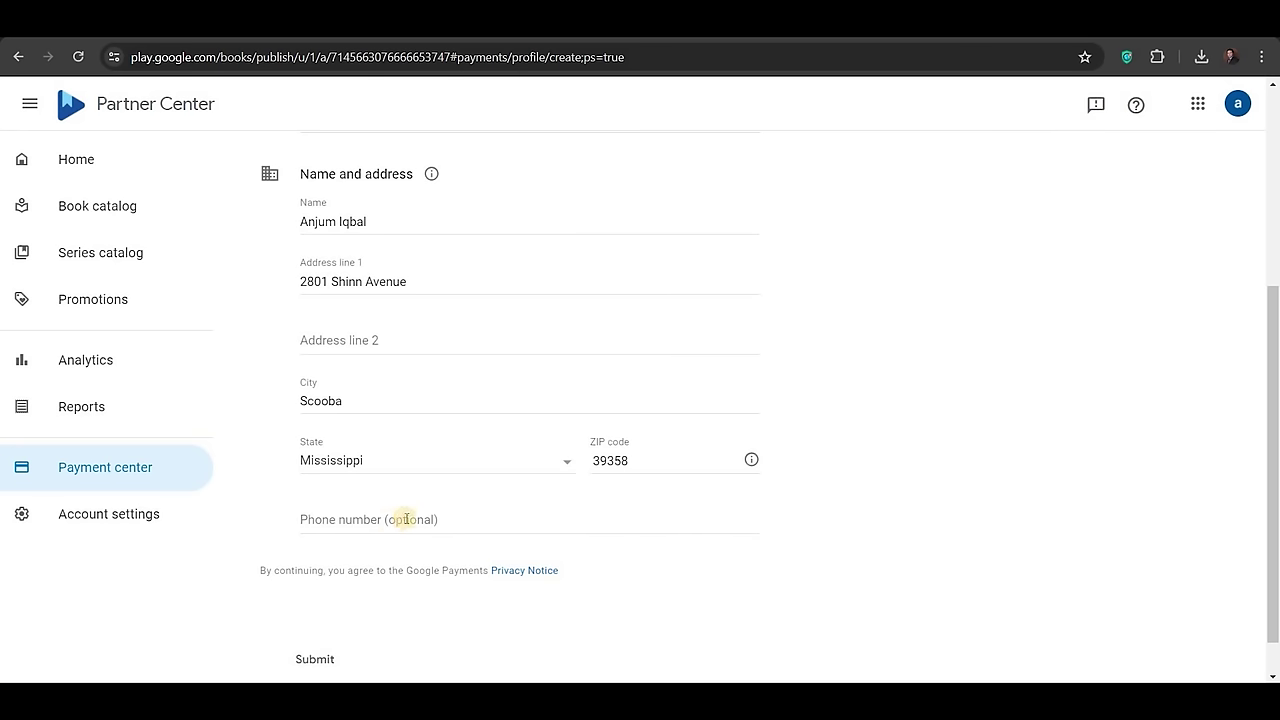
- Submit the completed payment profile and start adding a payment method to it
scroll(407, 519, "down", 1)
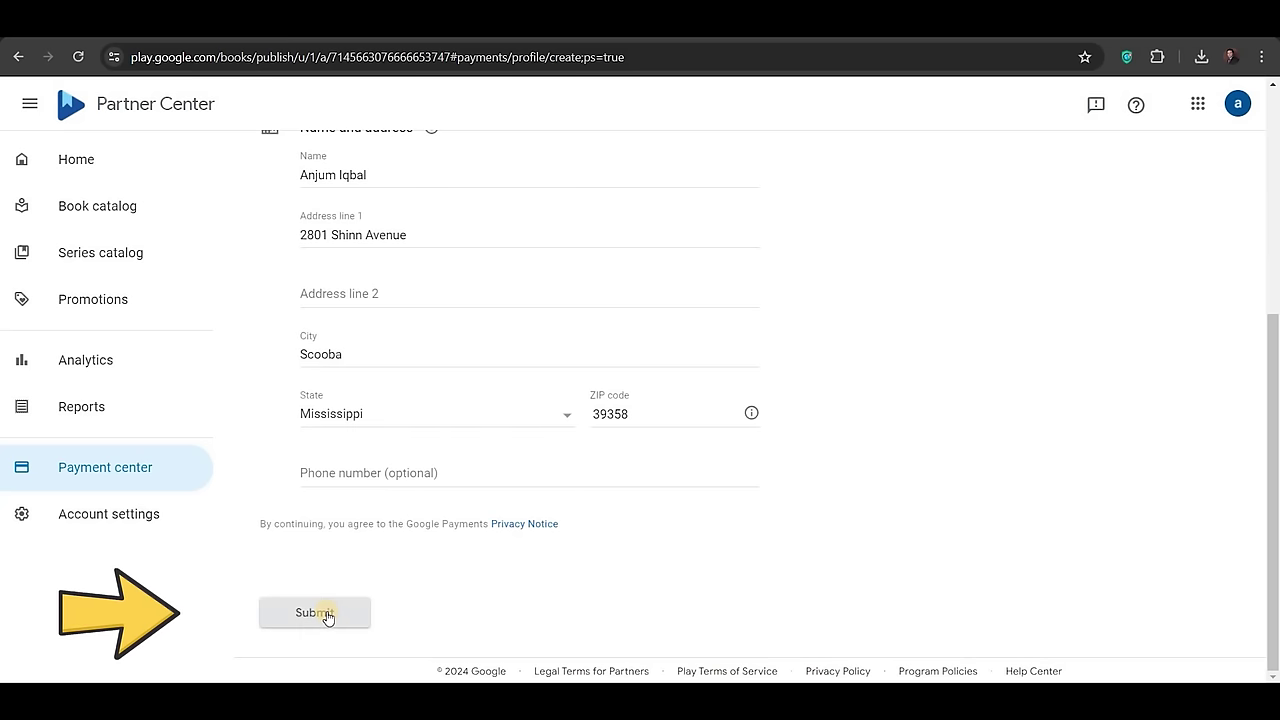
left_click(327, 615)
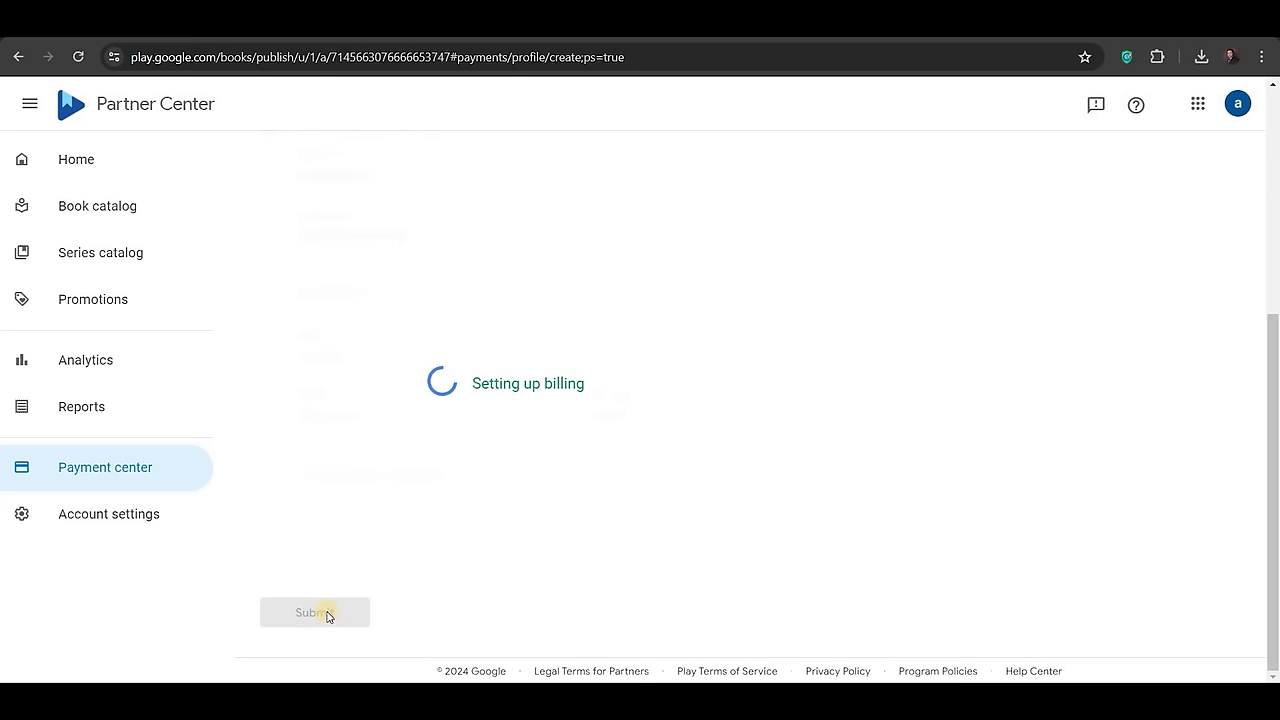
left_click(625, 370)
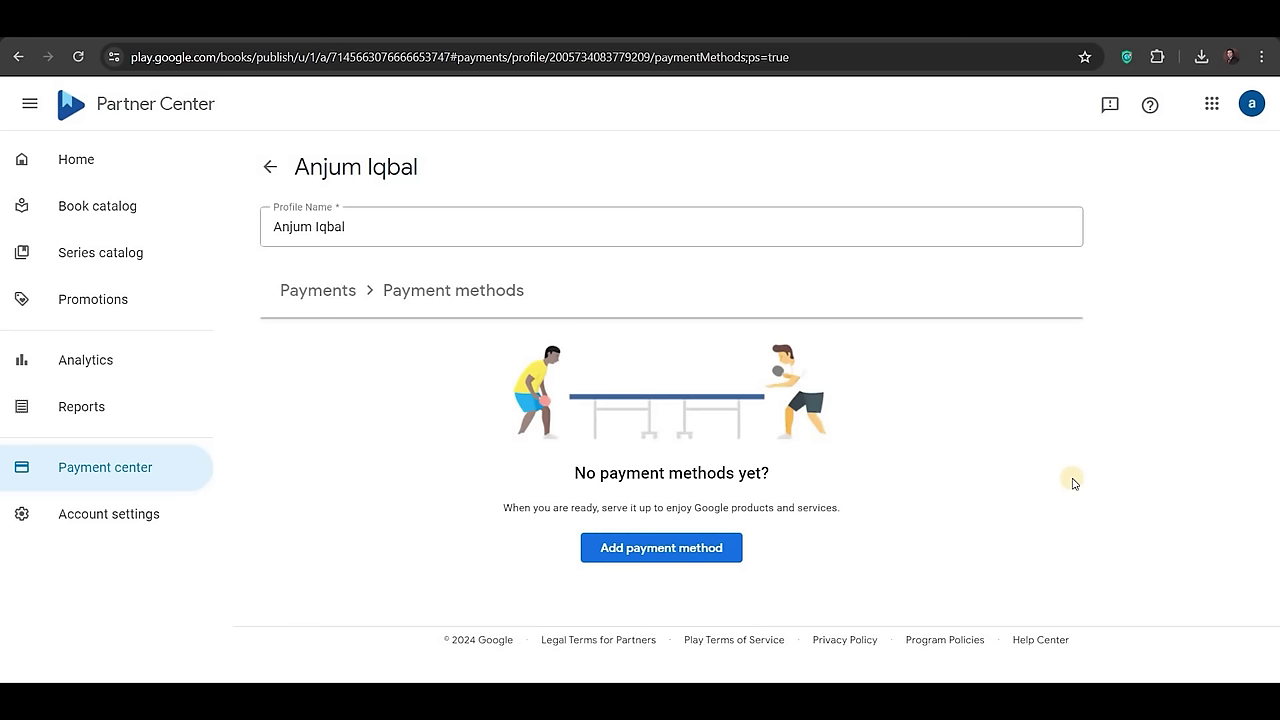
left_click(662, 548)
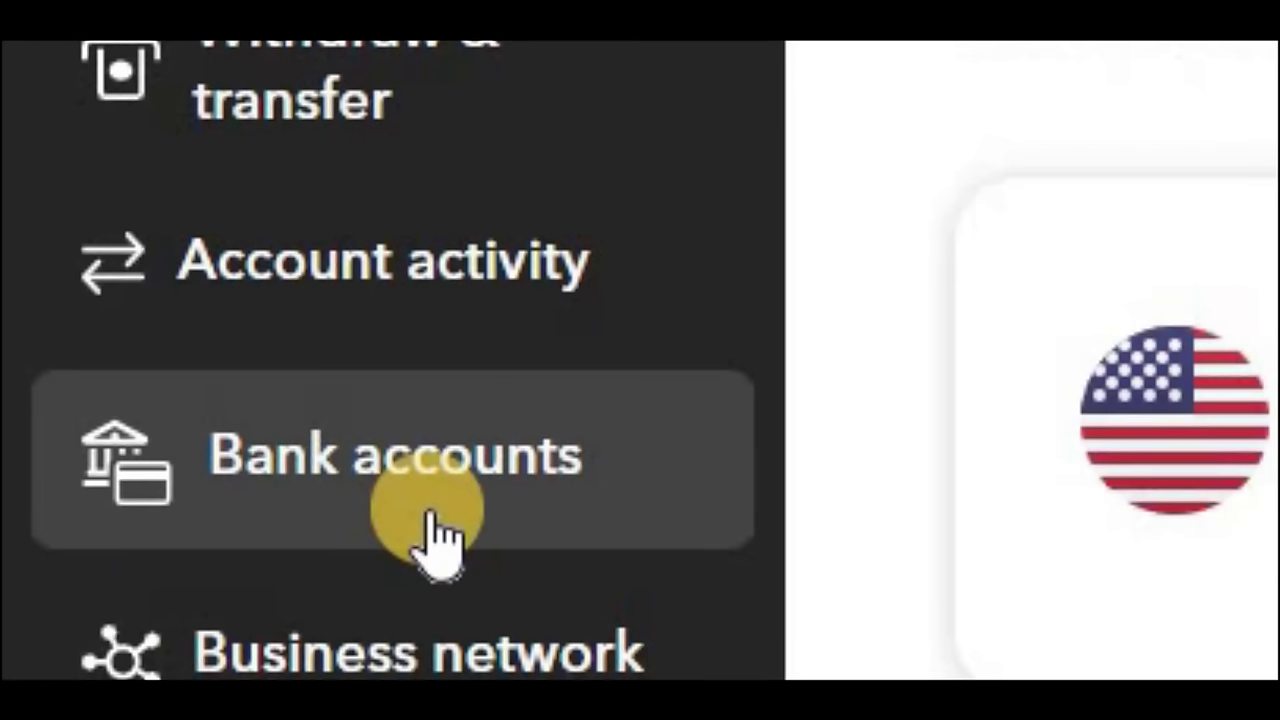
- Switch to Payoneer and open the details of the USA (USD) receiving account
left_click(438, 538)
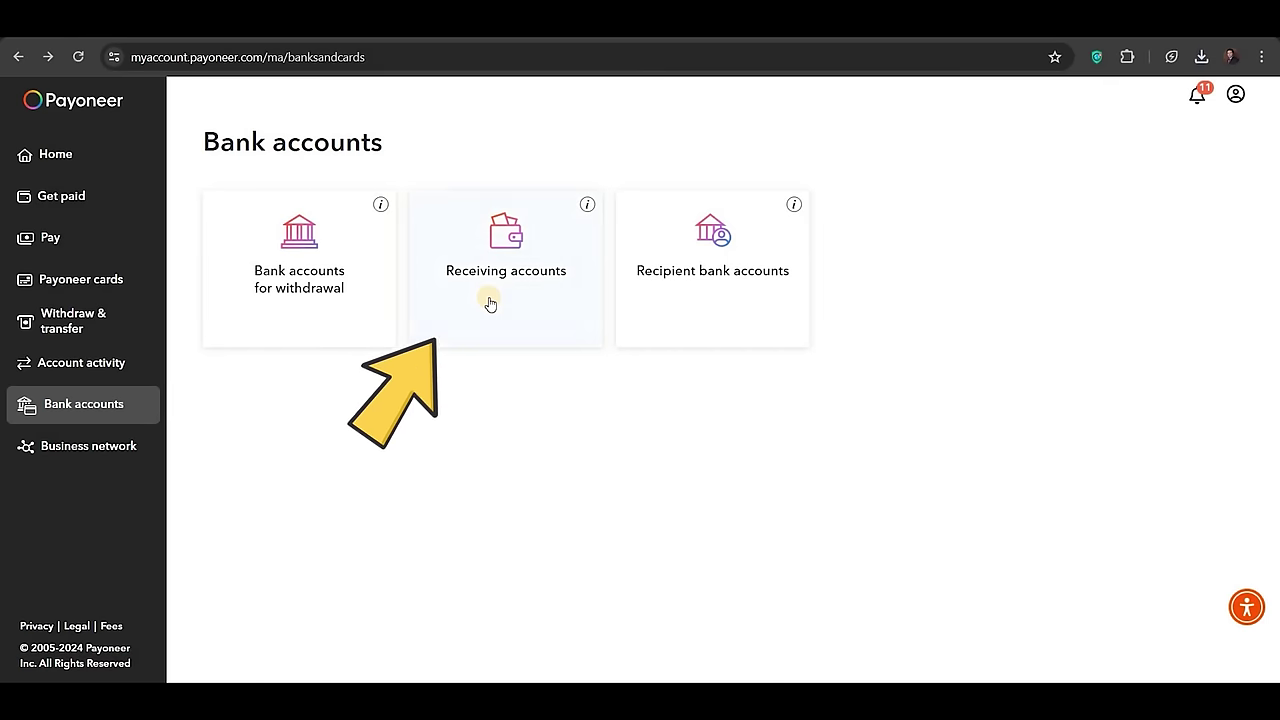
left_click(490, 304)
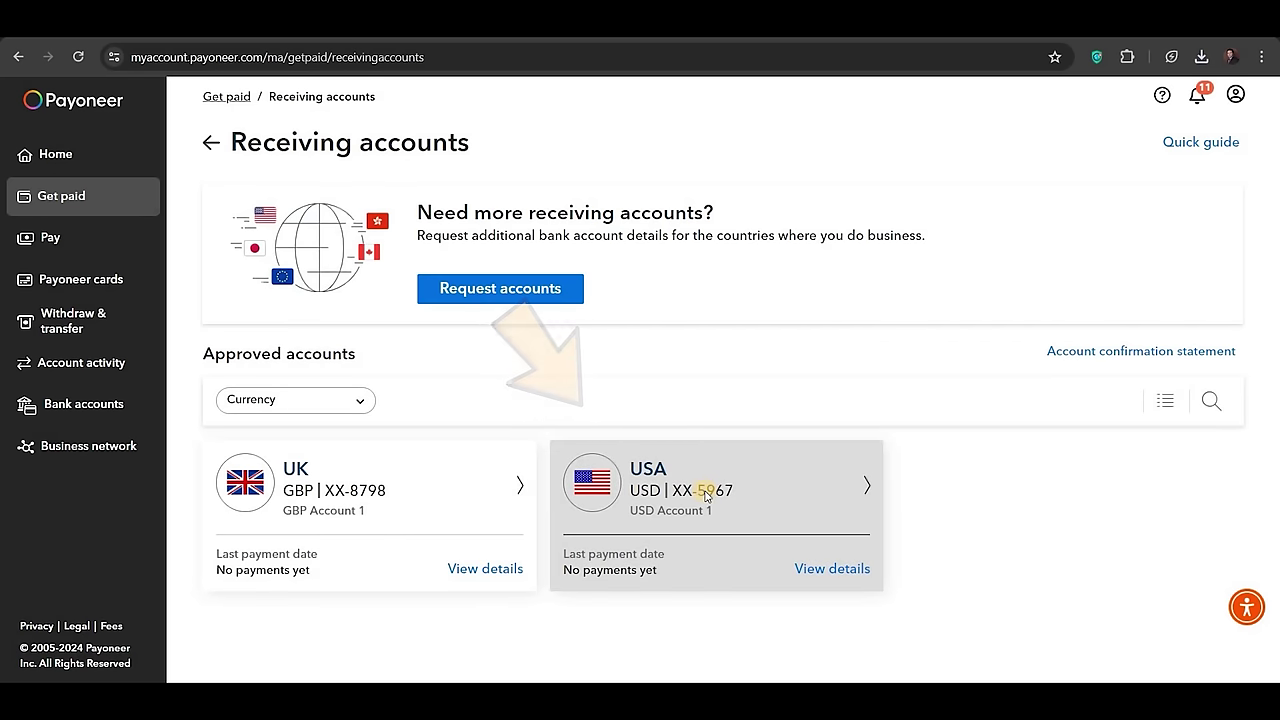
left_click(706, 495)
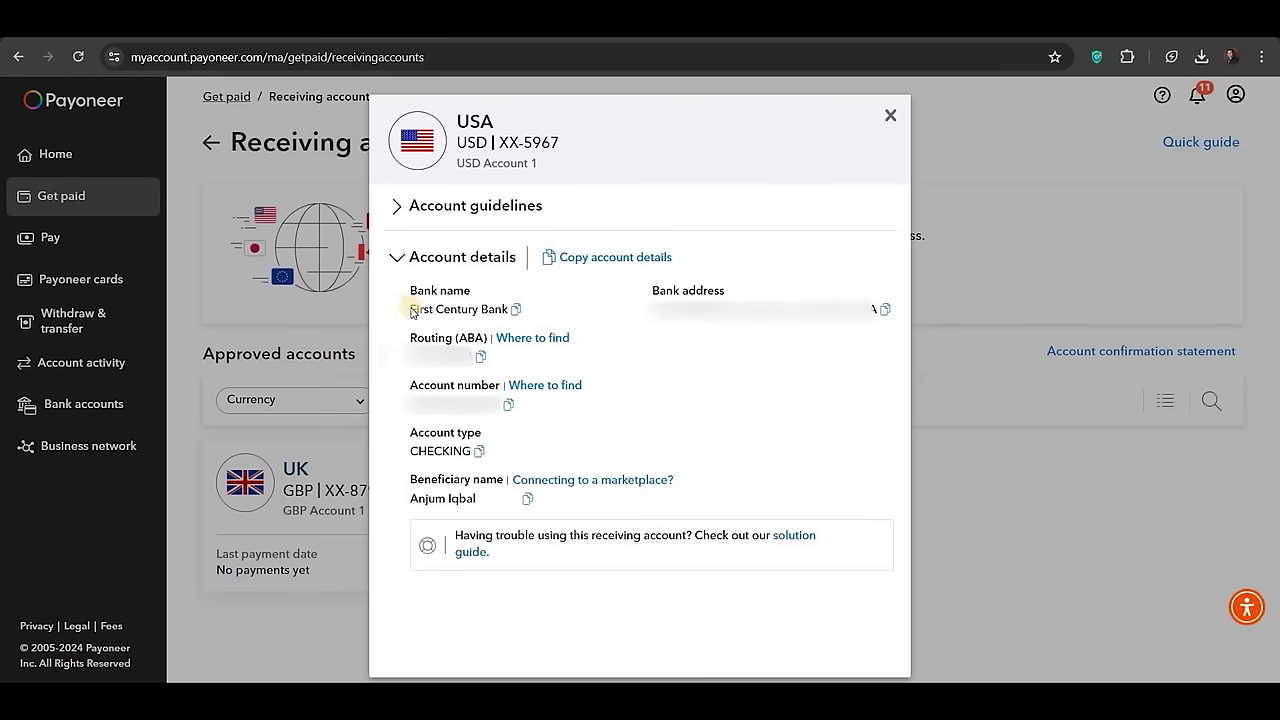
- Copy the bank name First Century Bank into the payment method's Name on bank account field and set the account type to Checking
left_click(517, 311)
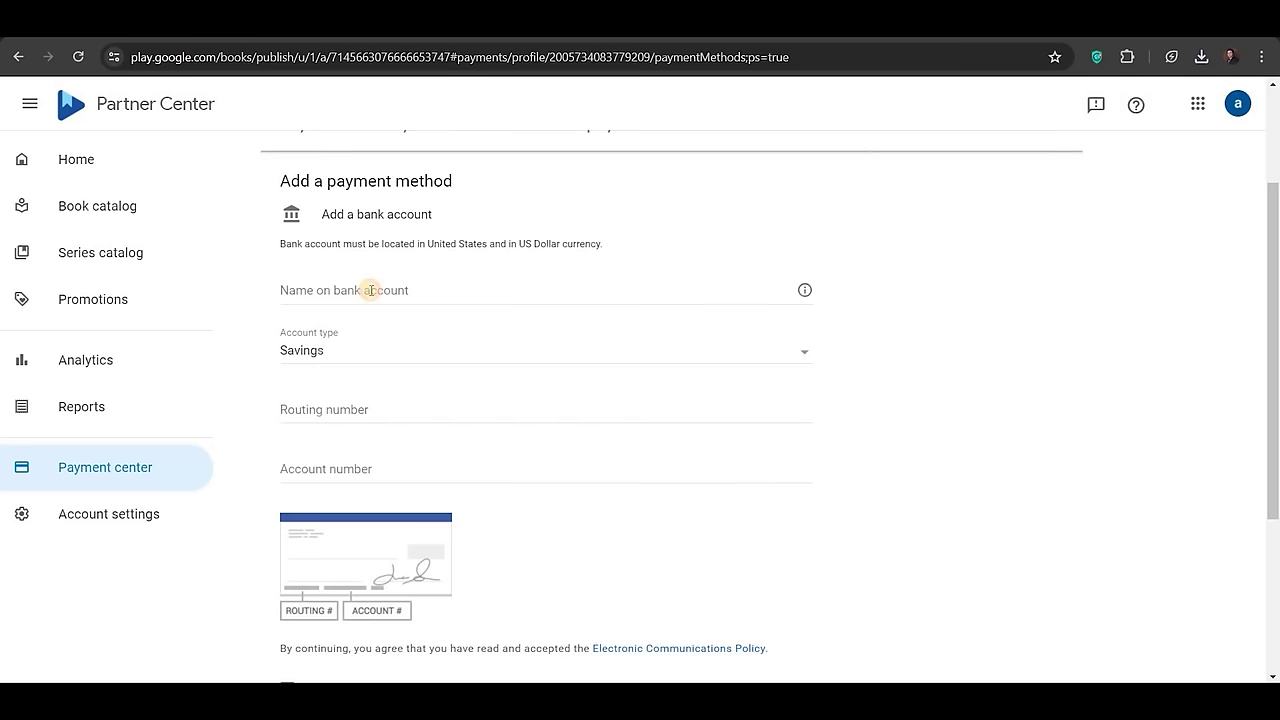
left_click(371, 290)
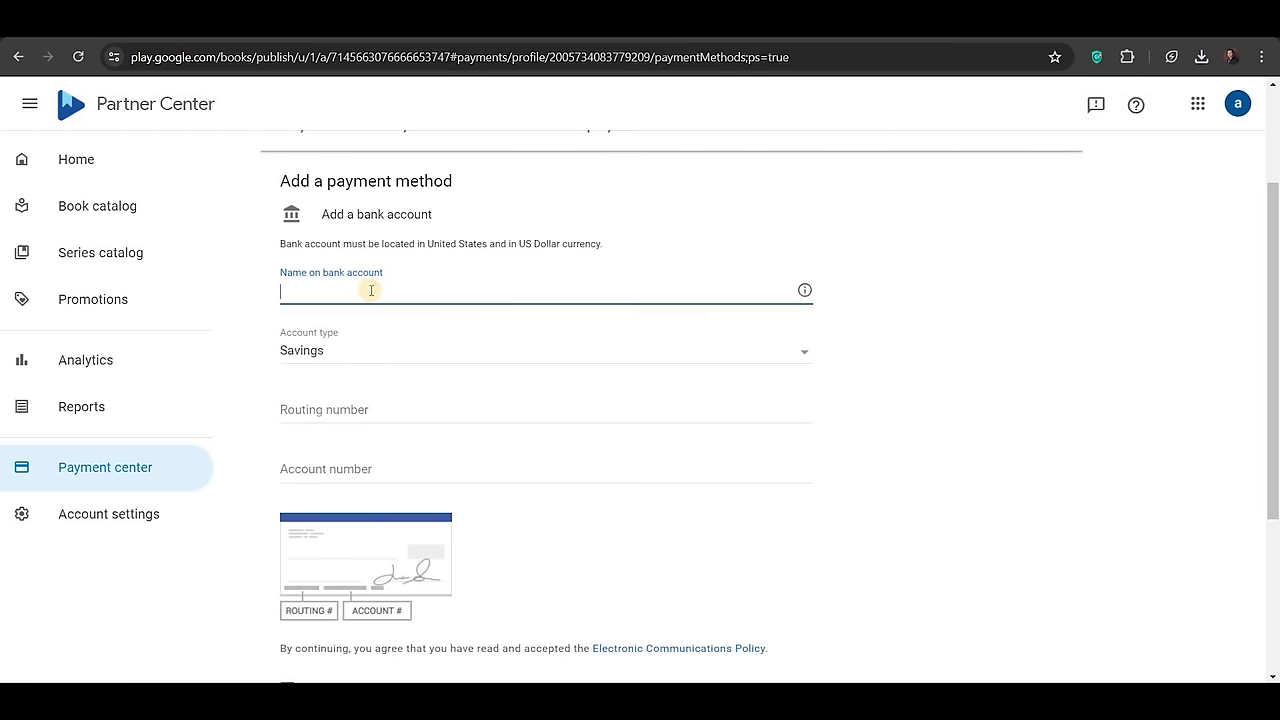
key("ctrl+v")
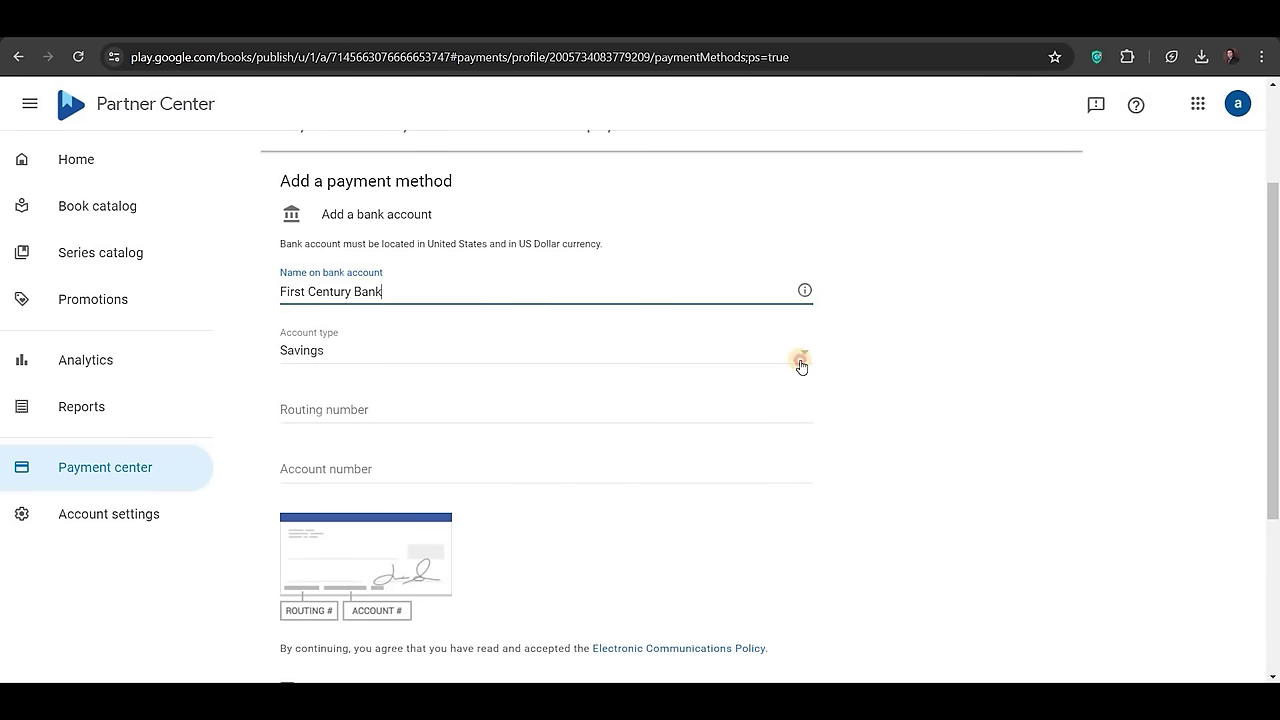
left_click(800, 362)
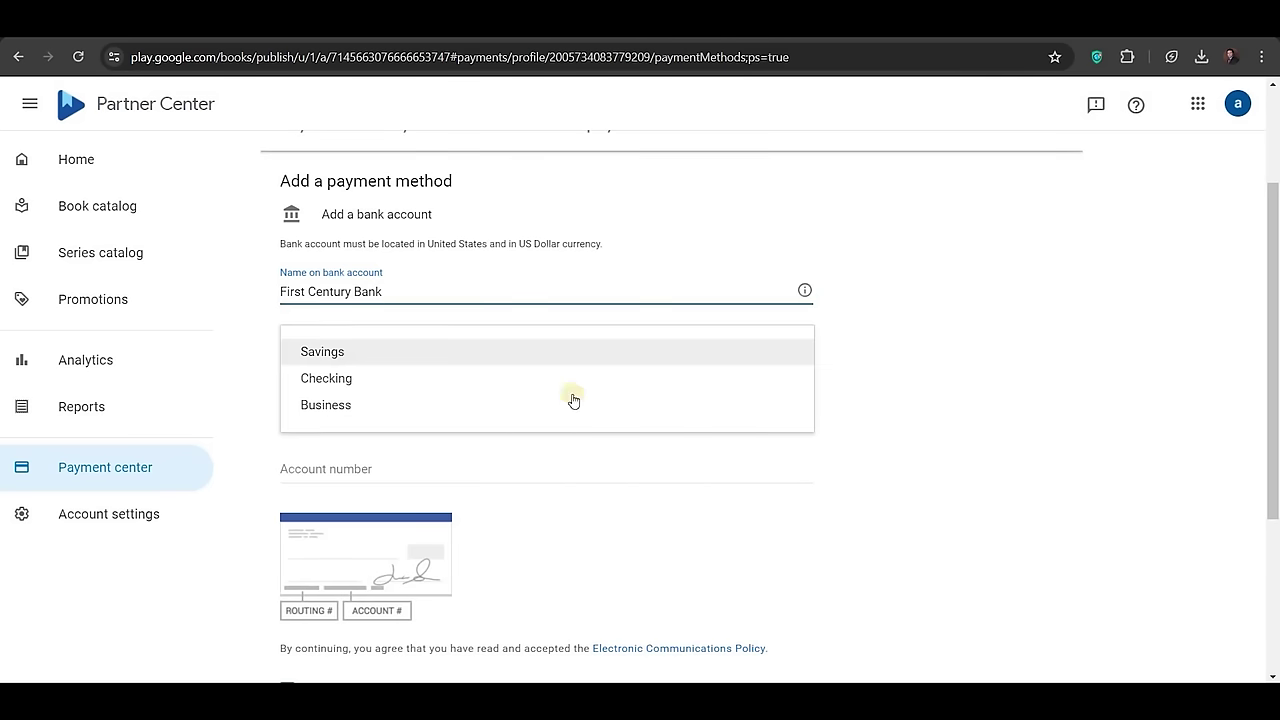
left_click(481, 379)
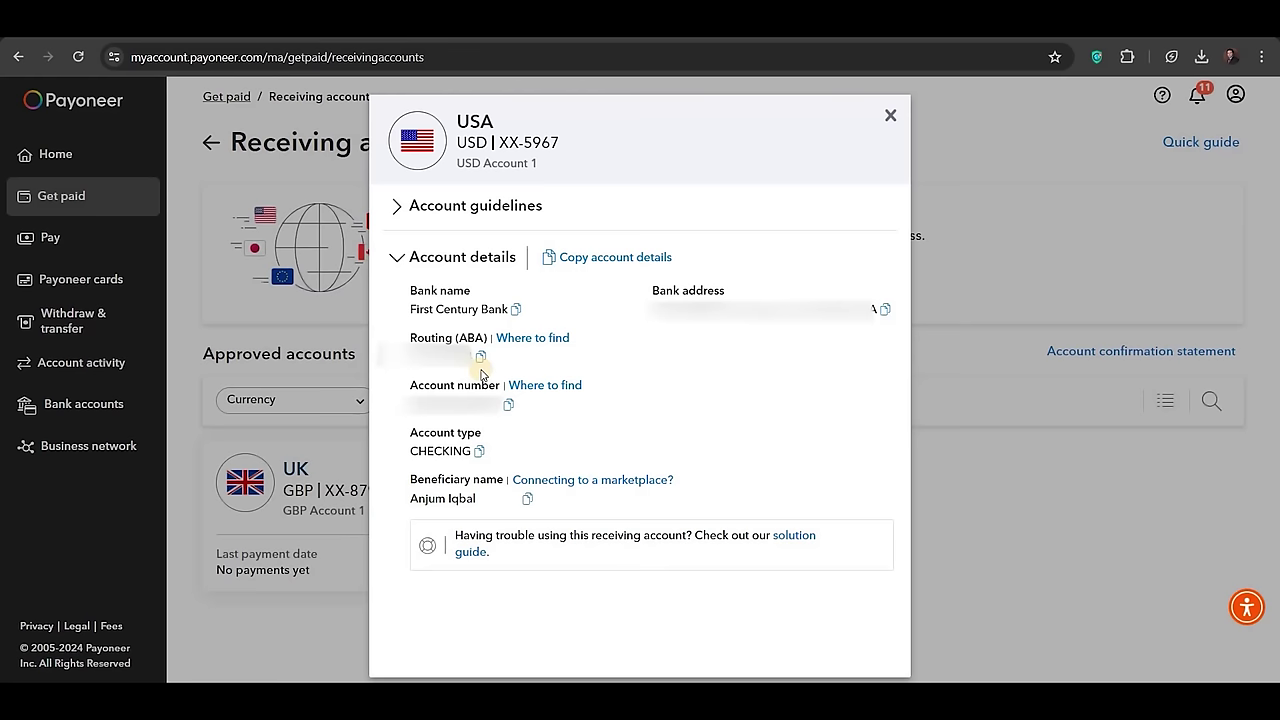
- Copy the routing number and account number from the Payoneer USD account into the matching payment method fields
left_click(482, 359)
key("ctrl+v")
left_click(511, 407)
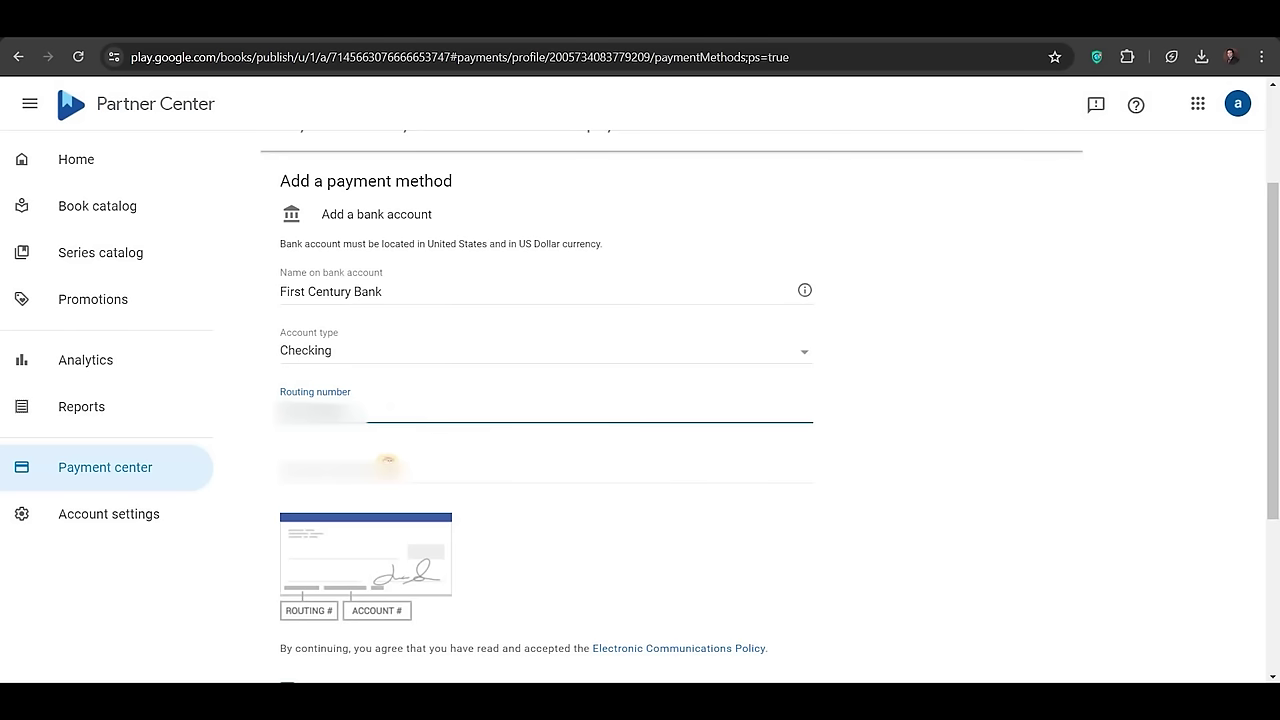
left_click(387, 458)
key("ctrl+v")
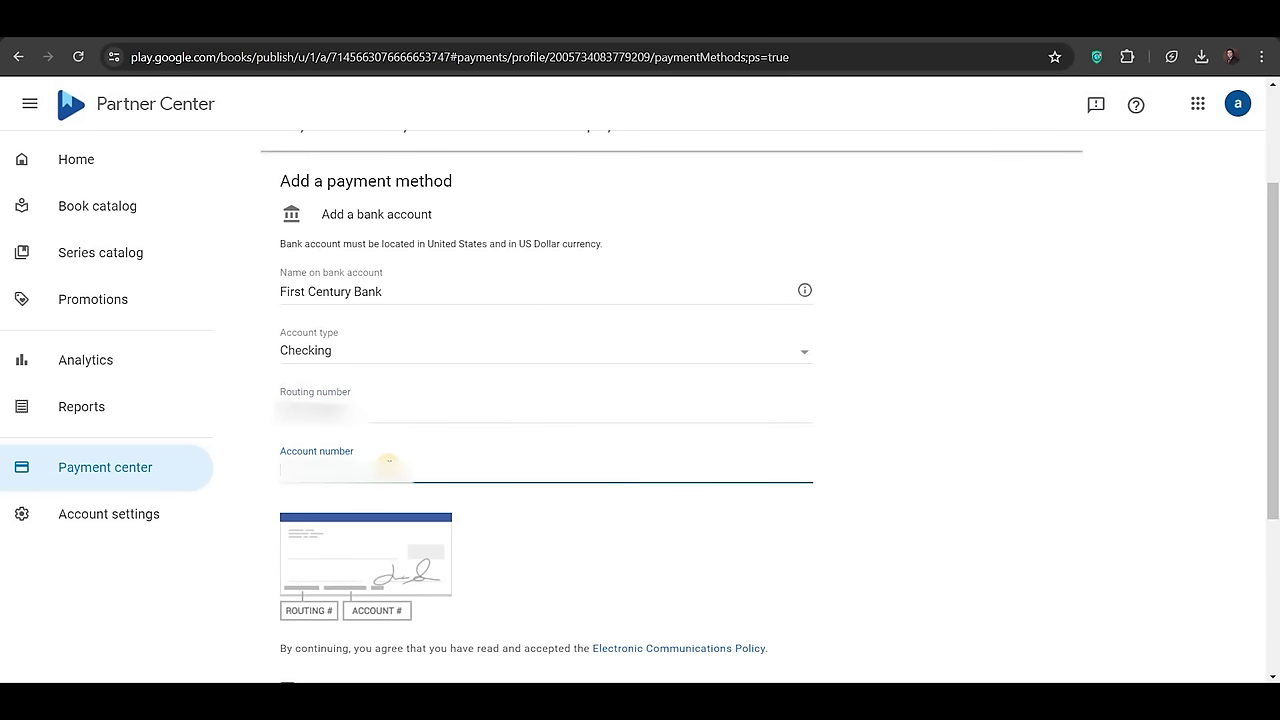
scroll(388, 465, "down", 3)
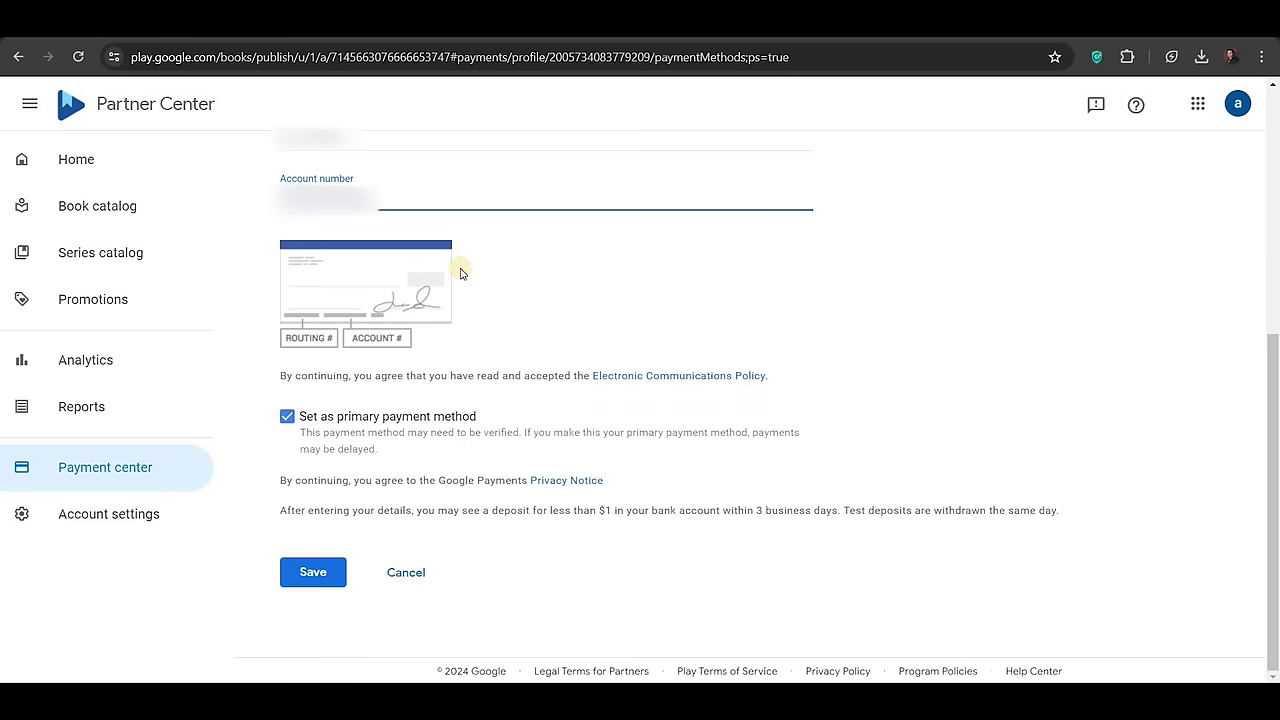
- Save the bank account as the primary payment method and return to the publisher account's setup checklist on the home page
left_click(335, 578)
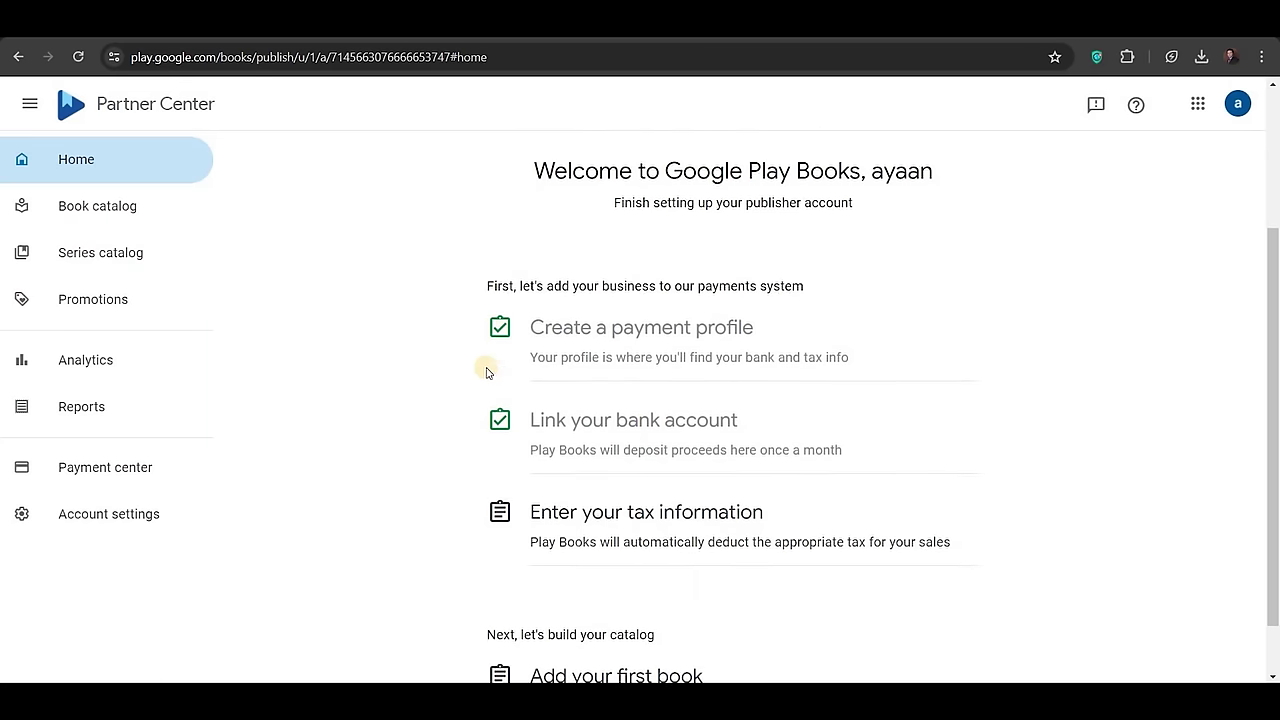
scroll(486, 366, "down", 1)
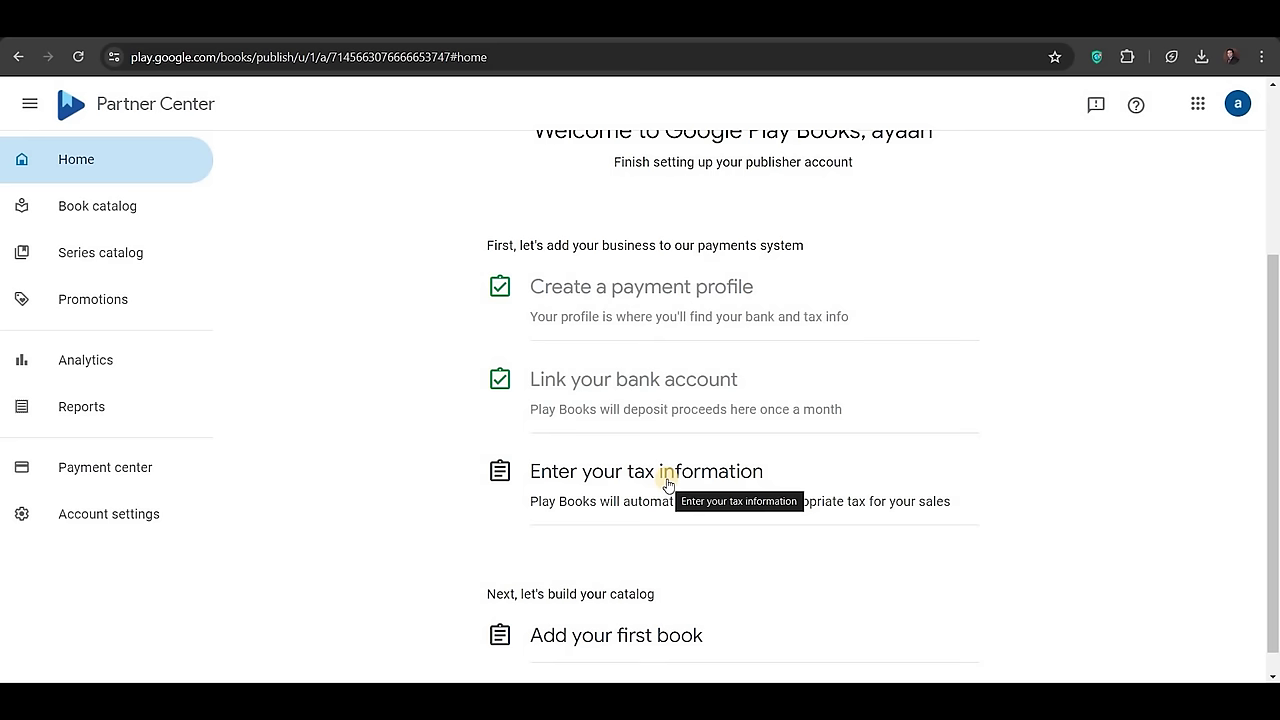
left_click(86, 160)
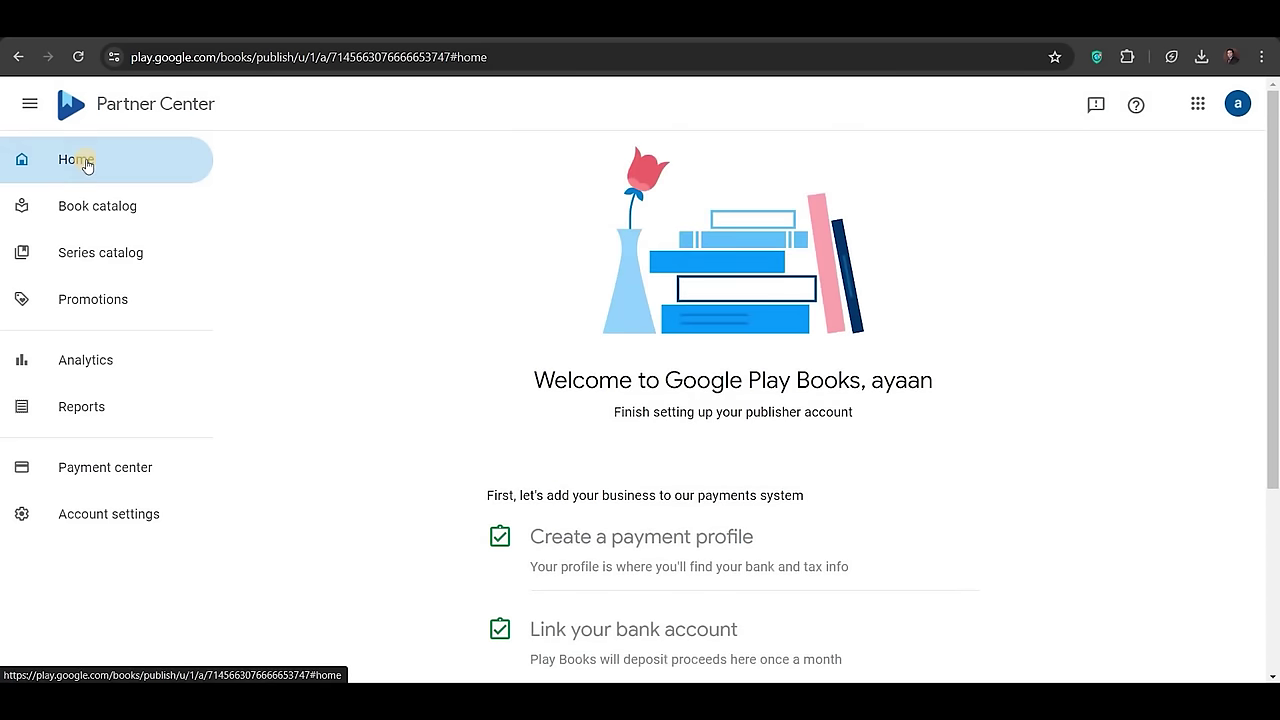
scroll(703, 382, "down", 3)
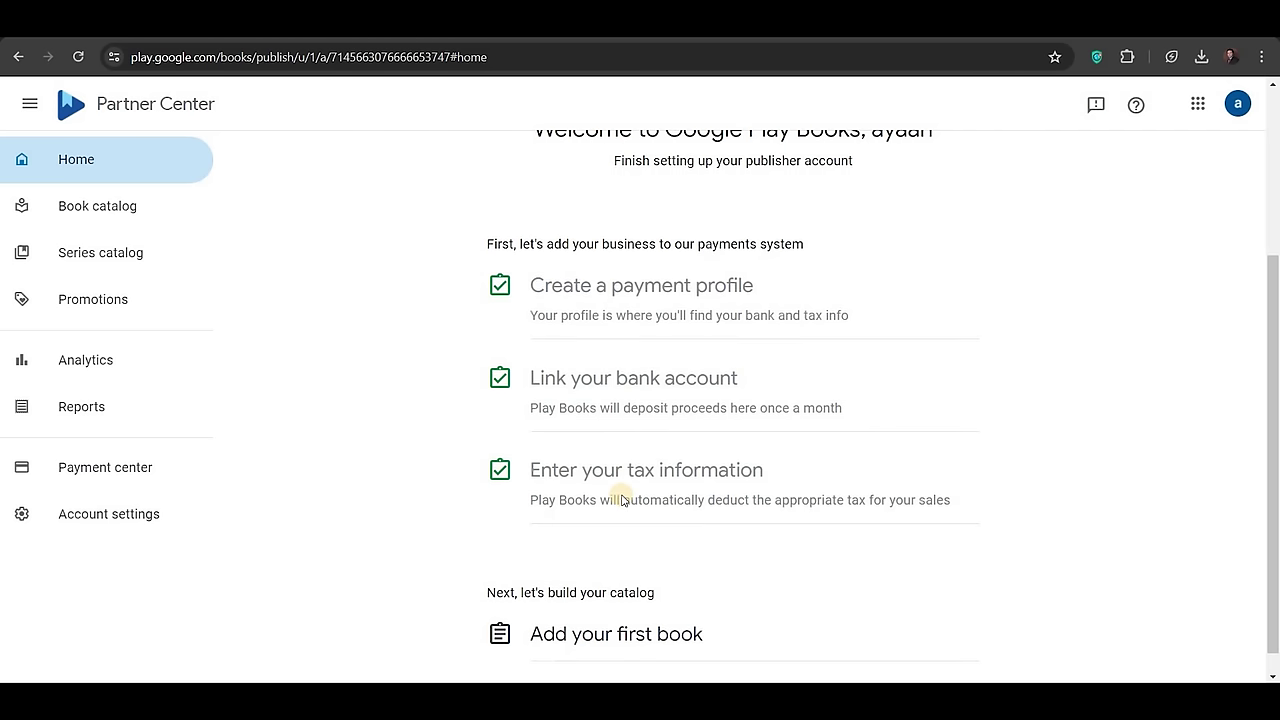
scroll(610, 520, "down", 1)
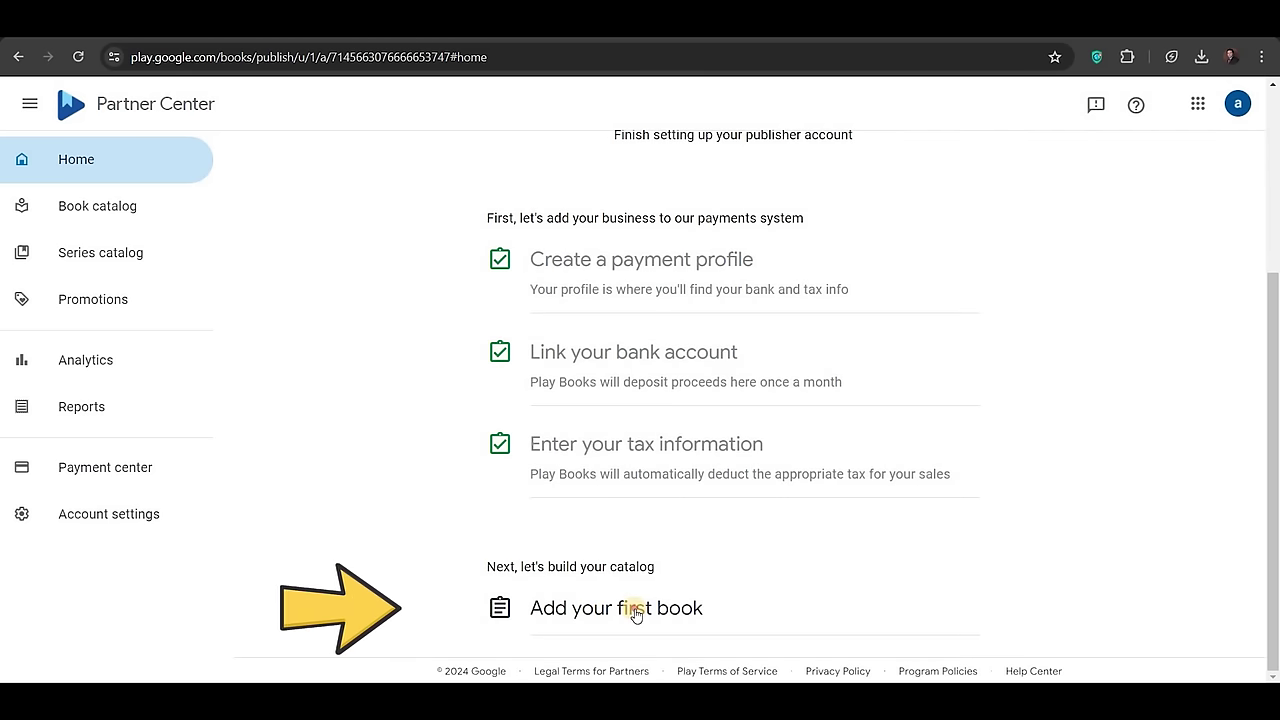
- Add the first book with the sell option Sell ebook on Google Play and a Google book ID (GGKEY)
left_click(636, 612)
left_click(783, 491)
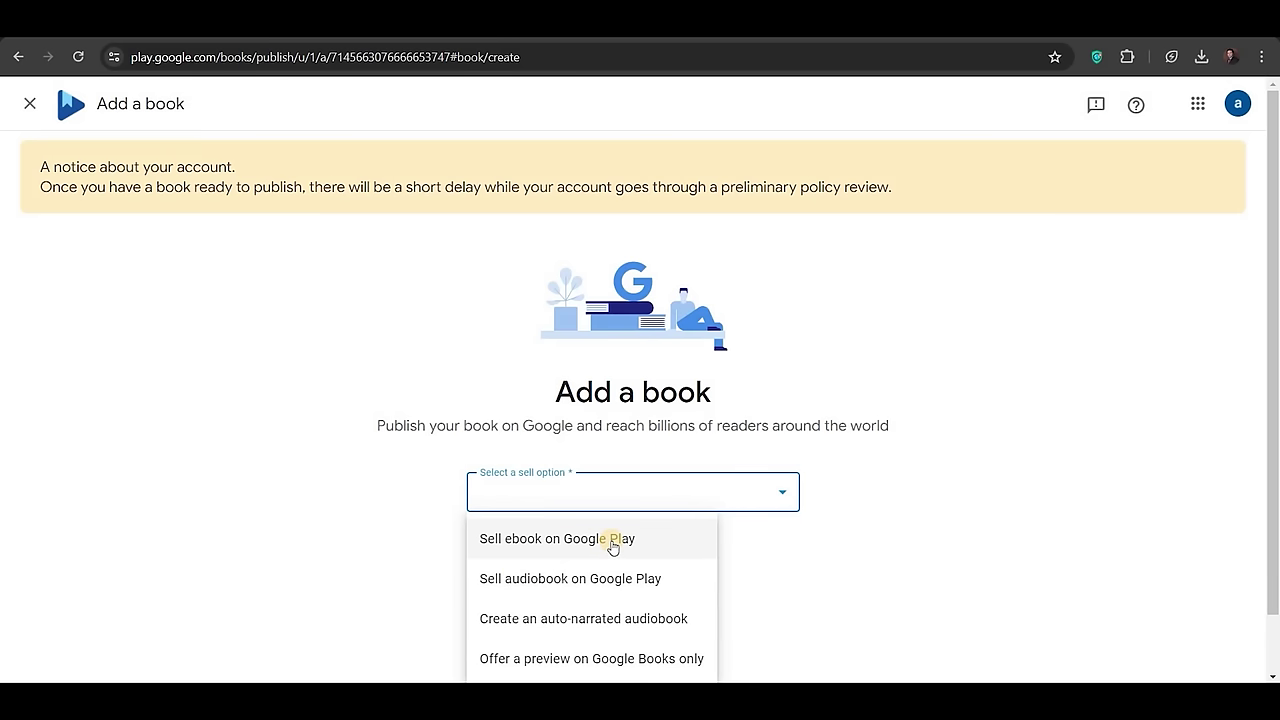
left_click(613, 545)
left_click(766, 560)
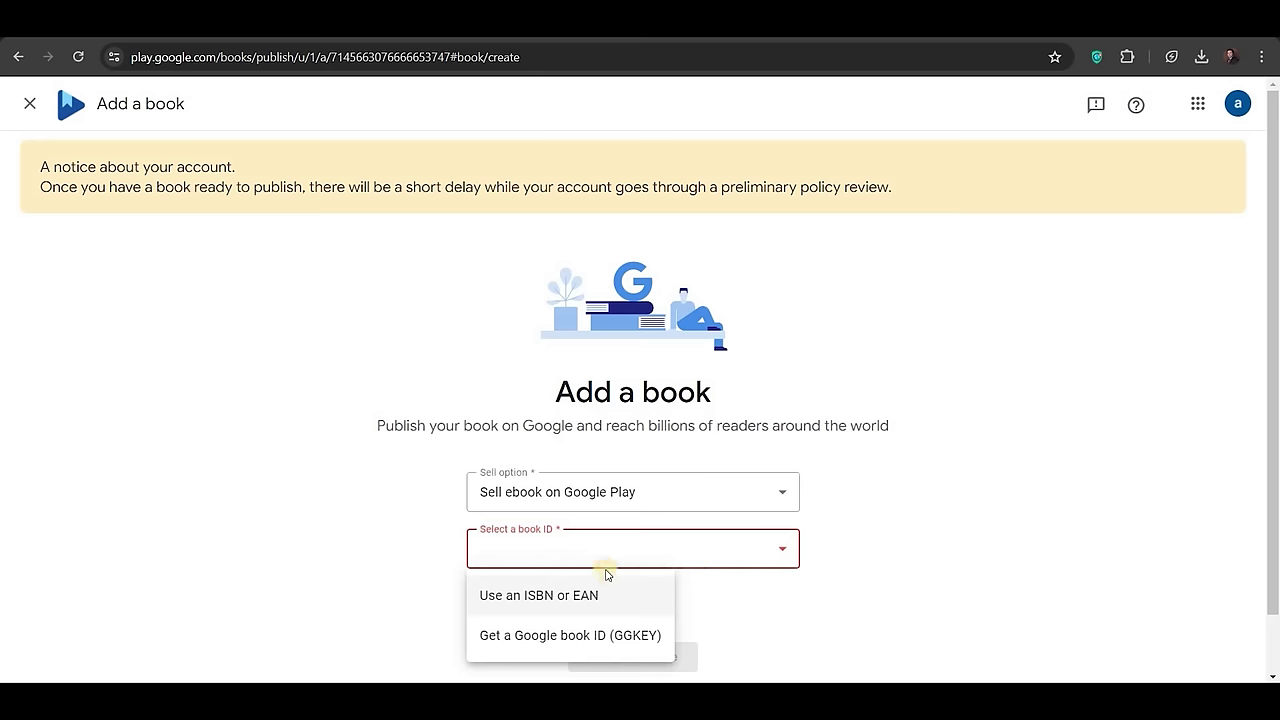
left_click(548, 638)
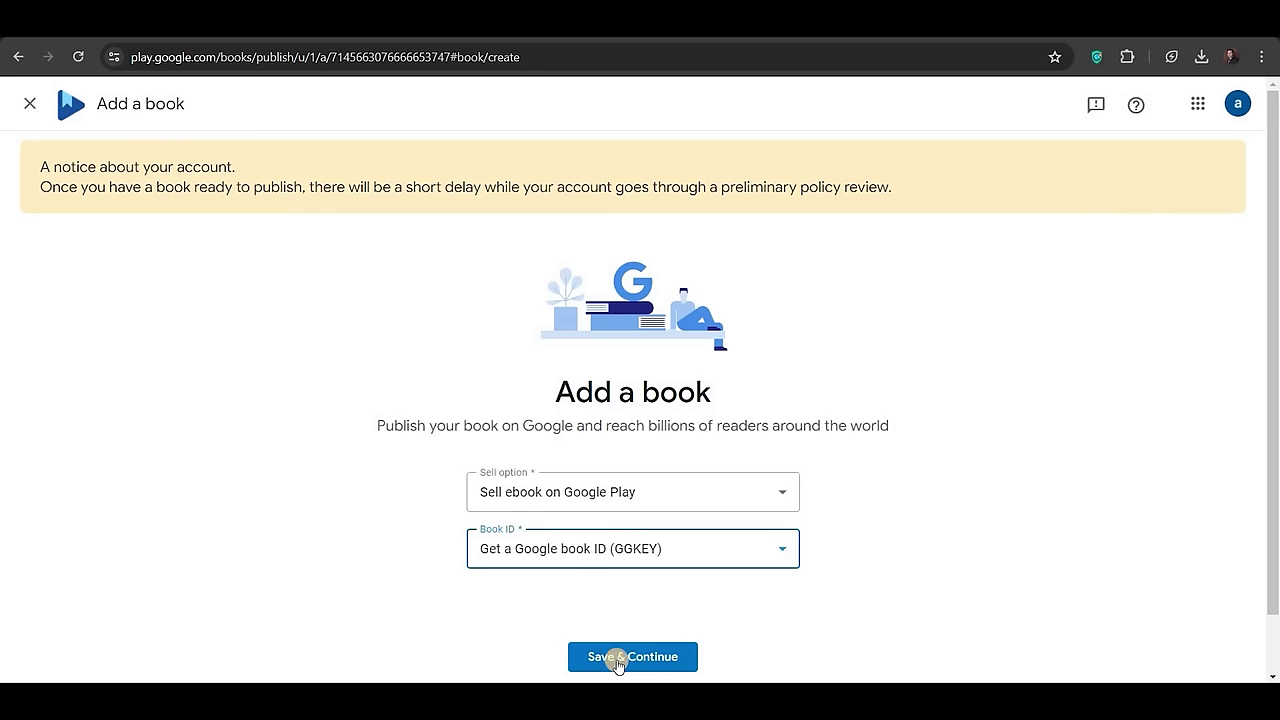
left_click(632, 658)
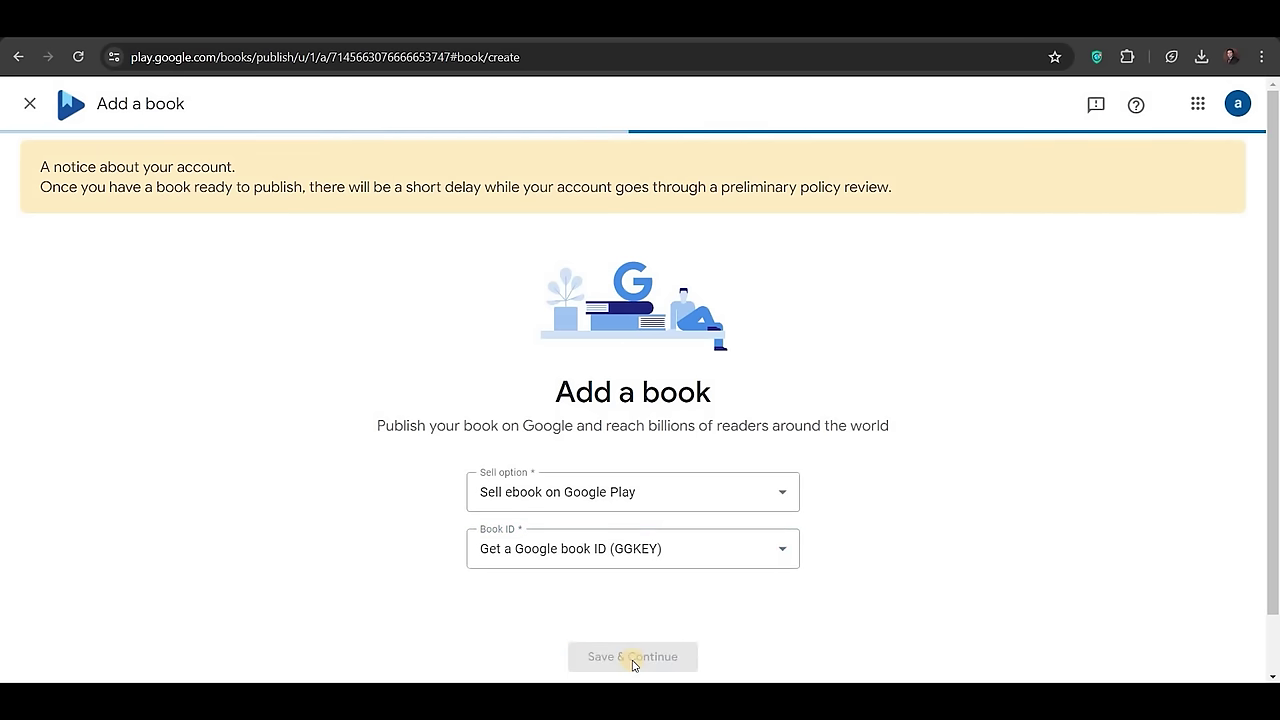
- Title the book How to Use ChatGPT Software and copy the guide's introductory paragraph from the Word document into the description
left_click(502, 290)
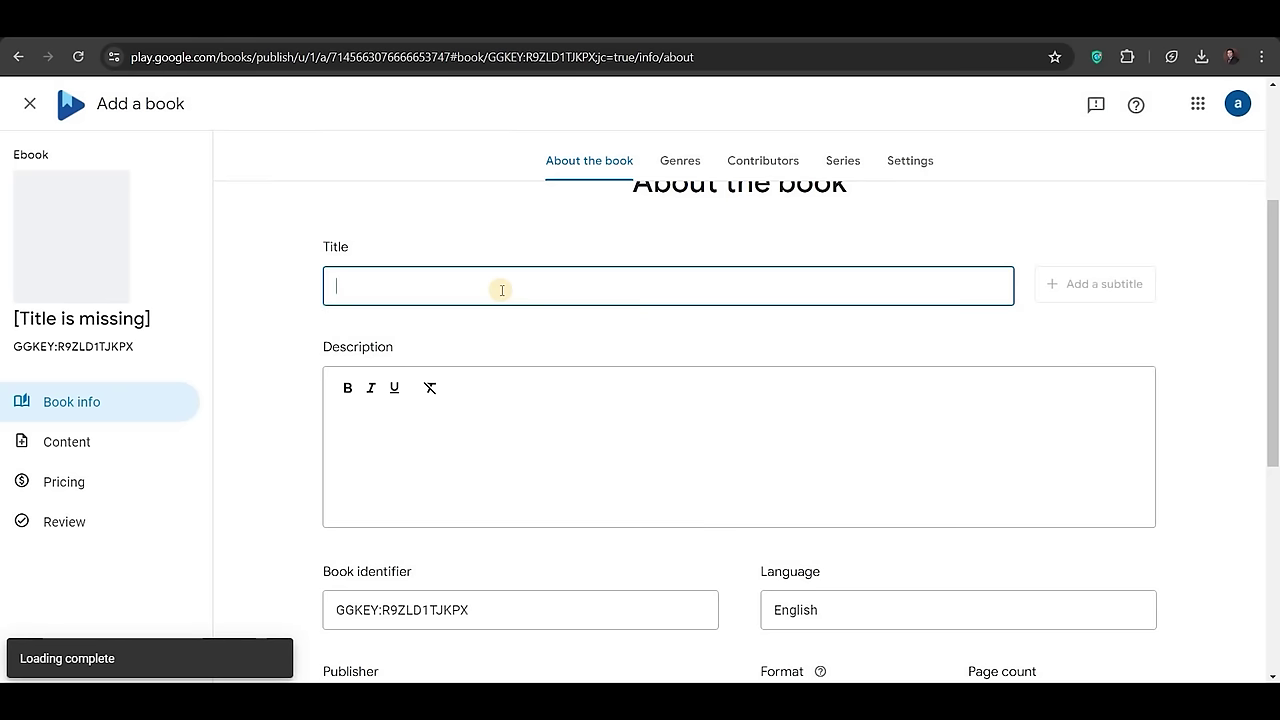
key("ctrl+v")
left_click(349, 431)
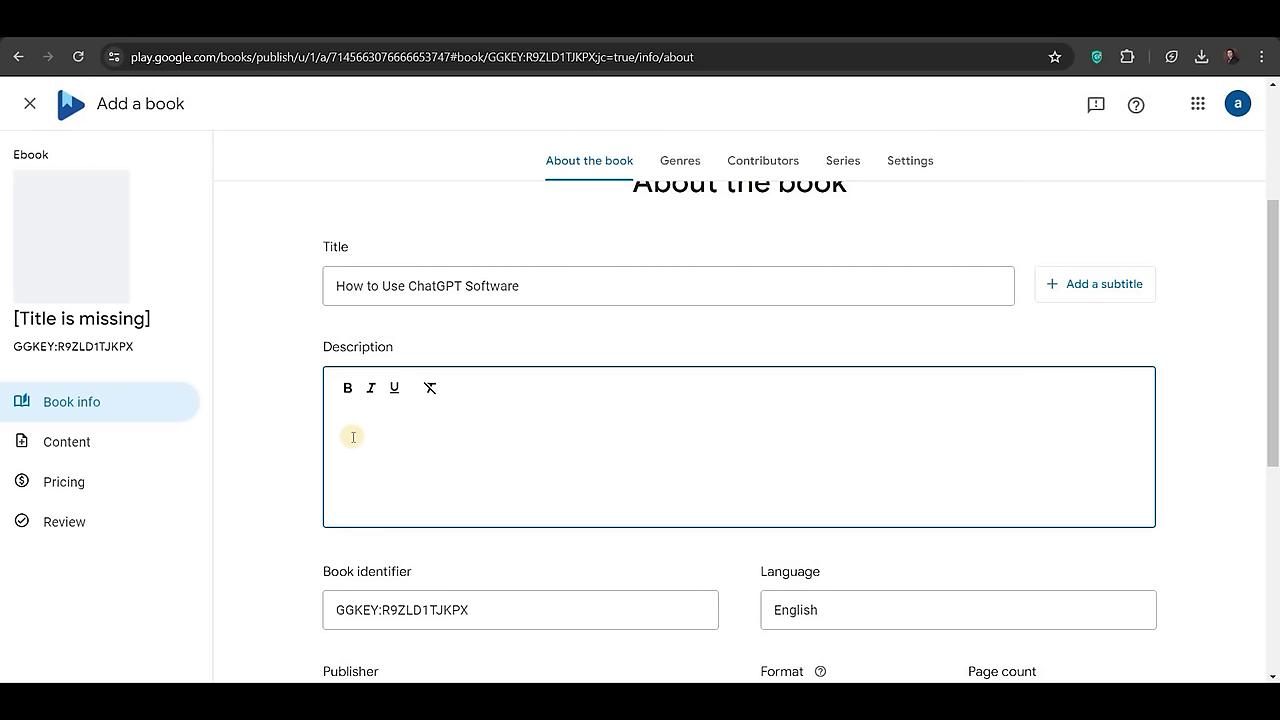
key("alt+Tab")
left_click_drag(609, 391, 312, 358)
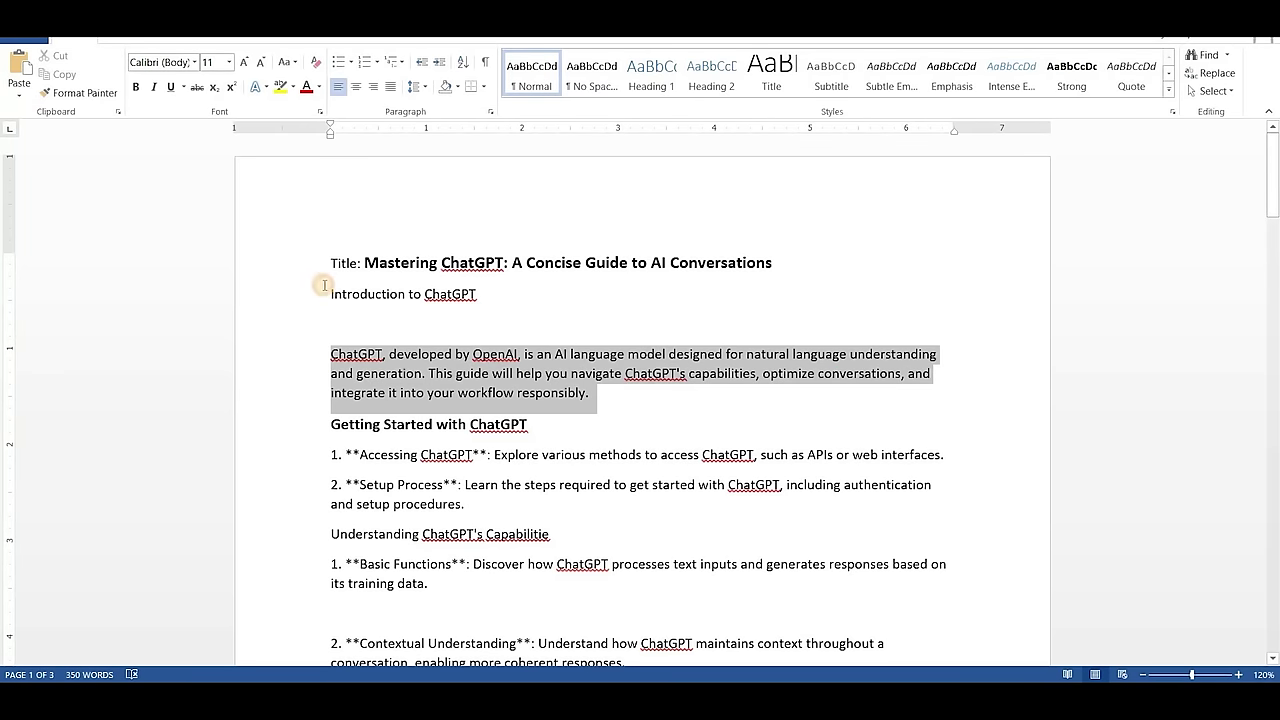
key("ctrl+c")
key("alt+Tab")
key("ctrl+v")
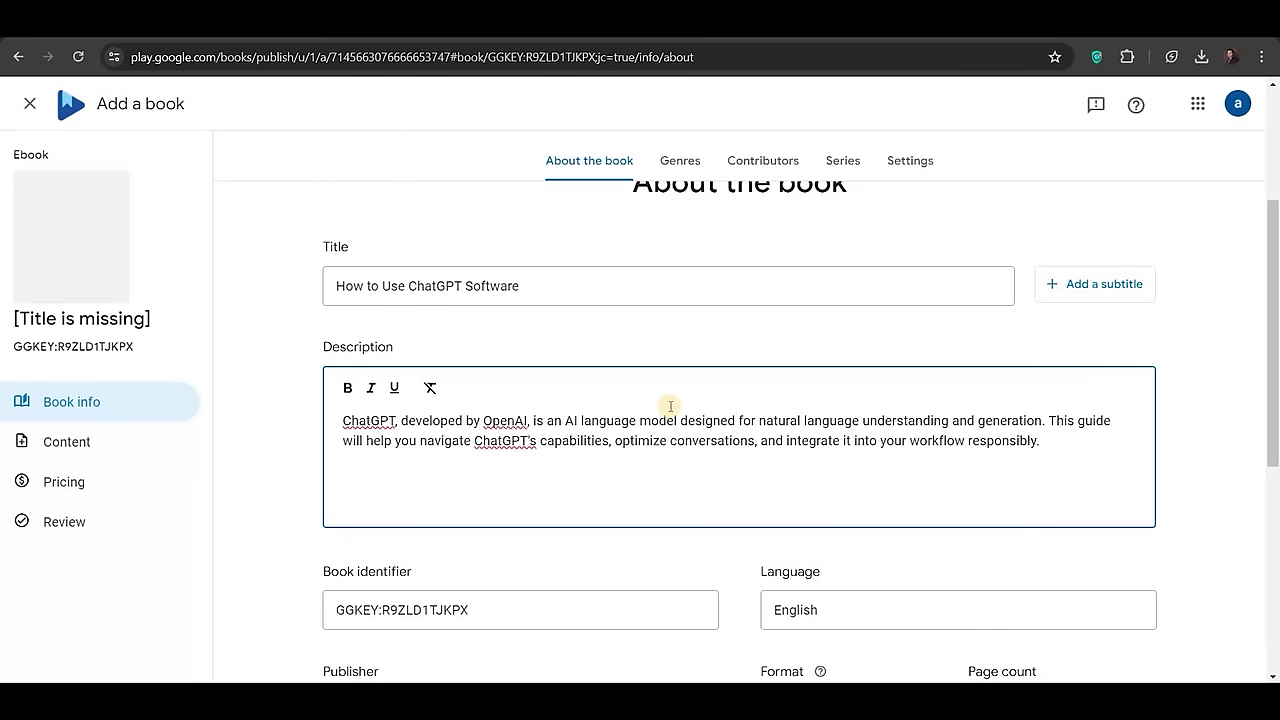
- Check the language field in the book's details
scroll(670, 406, "down", 3)
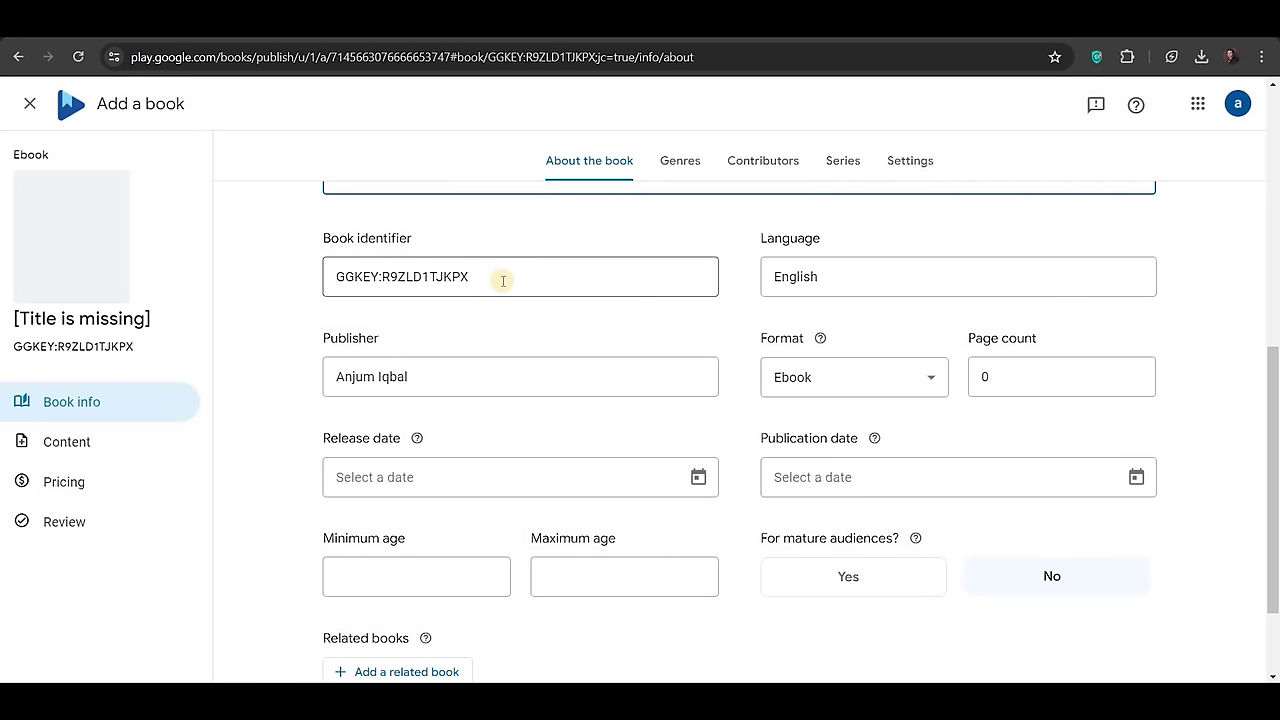
left_click(792, 262)
left_click(785, 278)
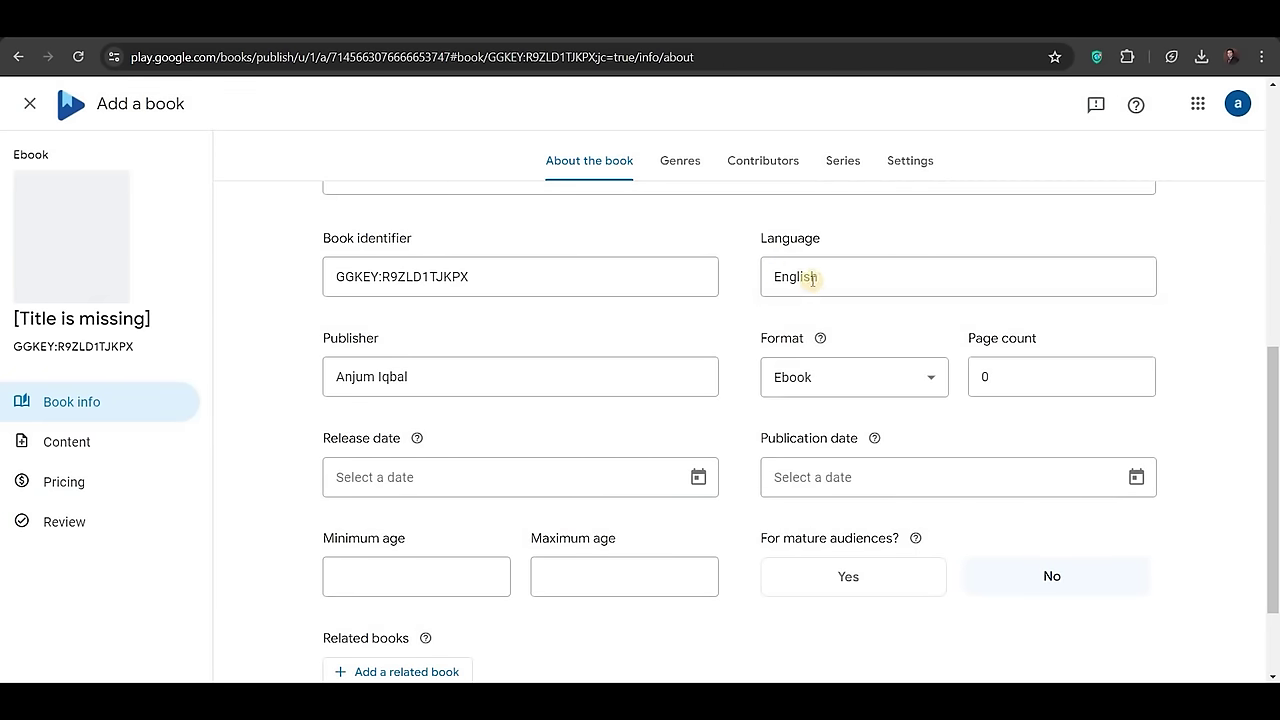
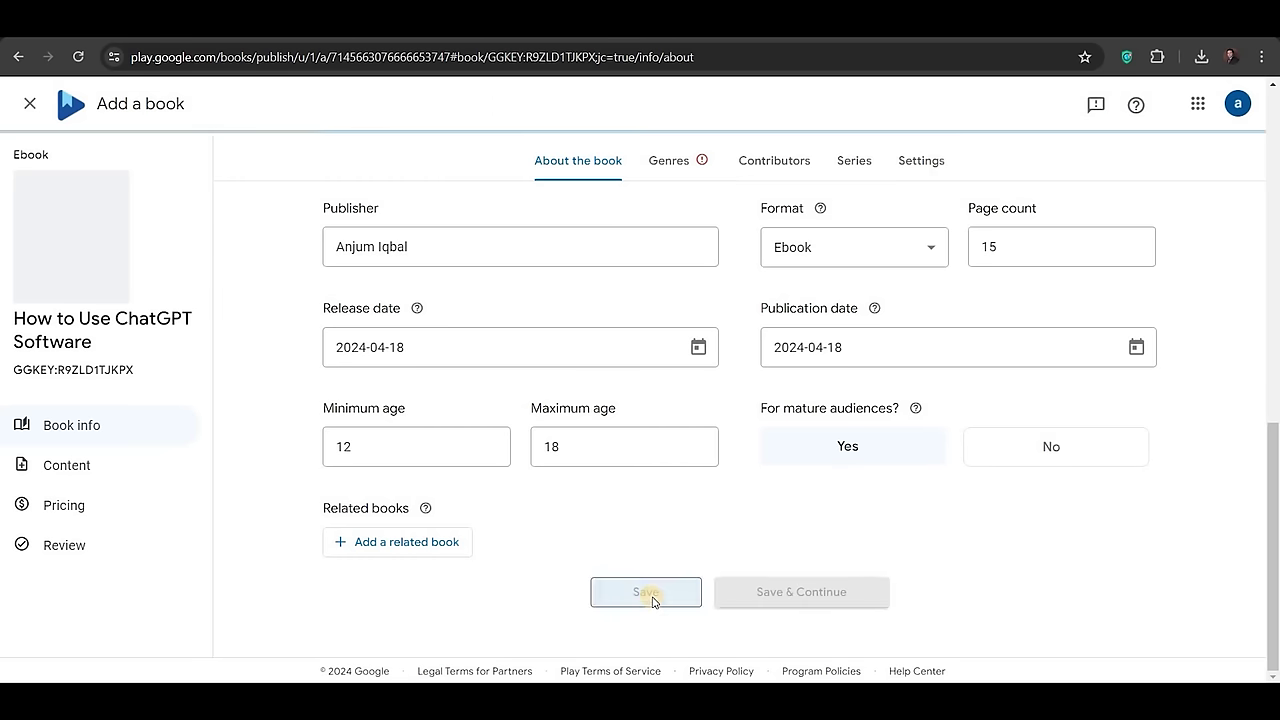
- Upload GGKEY:R9ZLD1TJKPX.pdf as the book's content file and check its issues entry
left_click(70, 468)
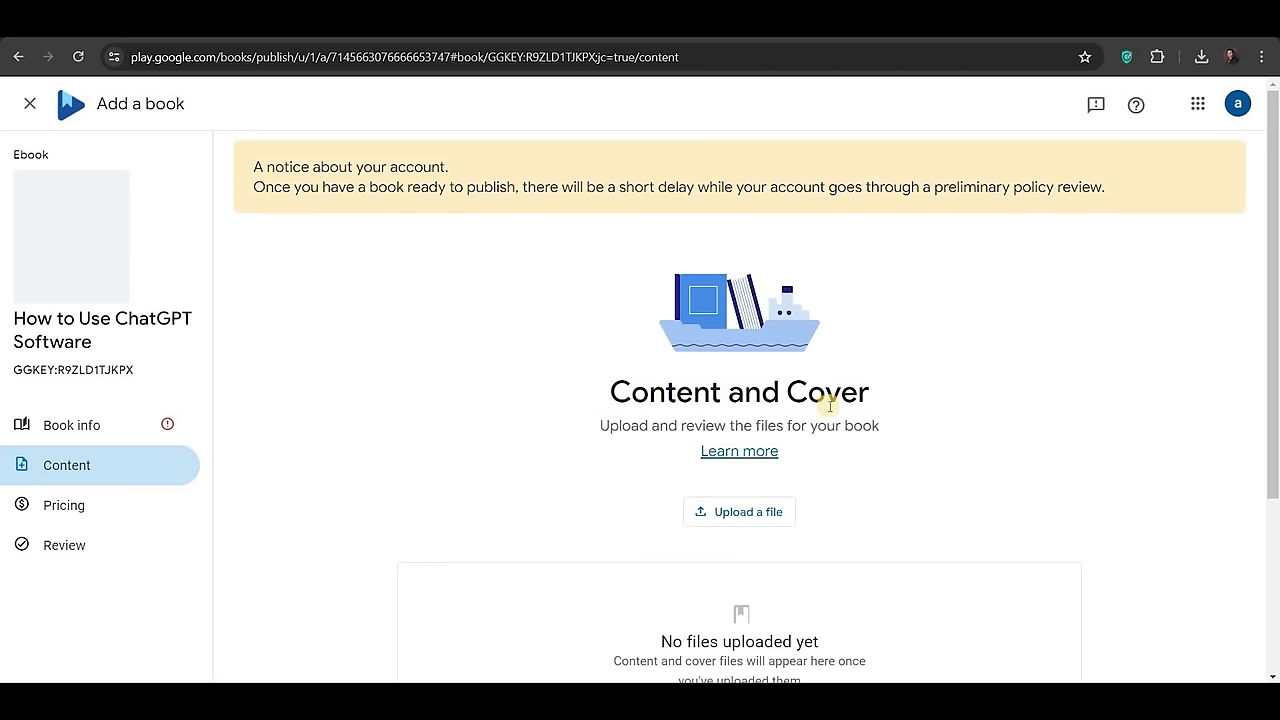
left_click(747, 515)
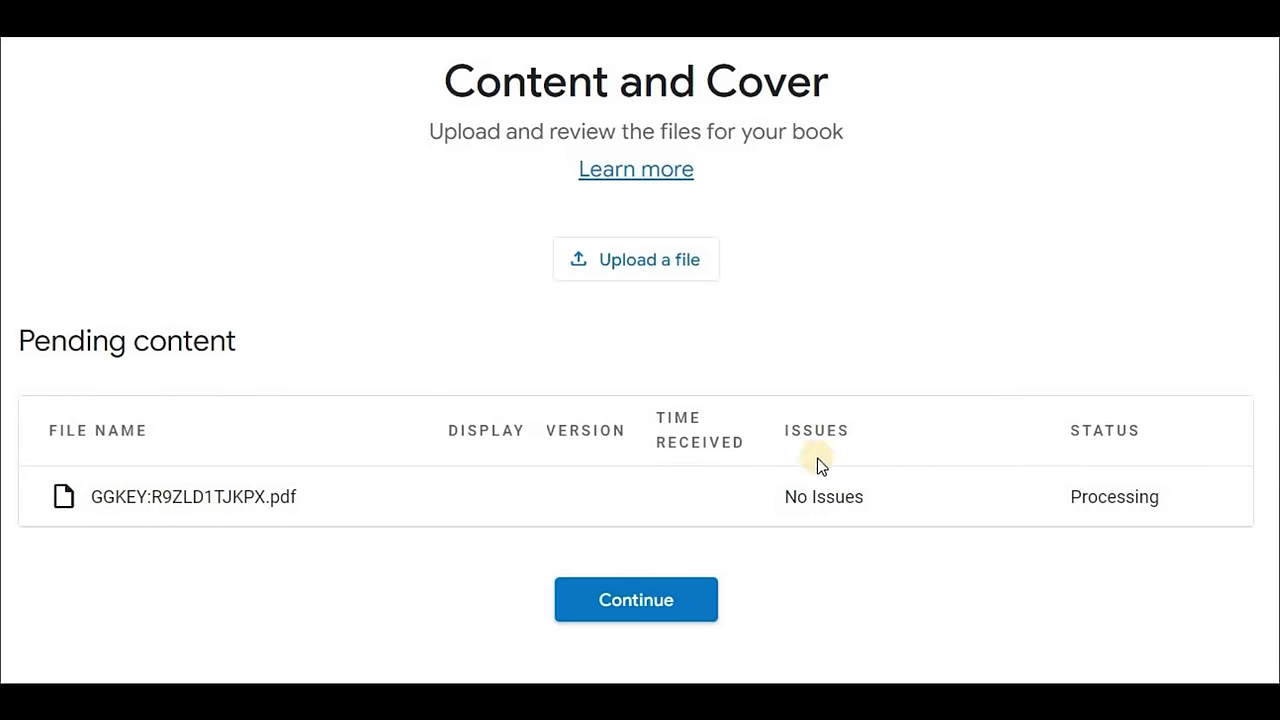
left_click(876, 505)
double_click(889, 500)
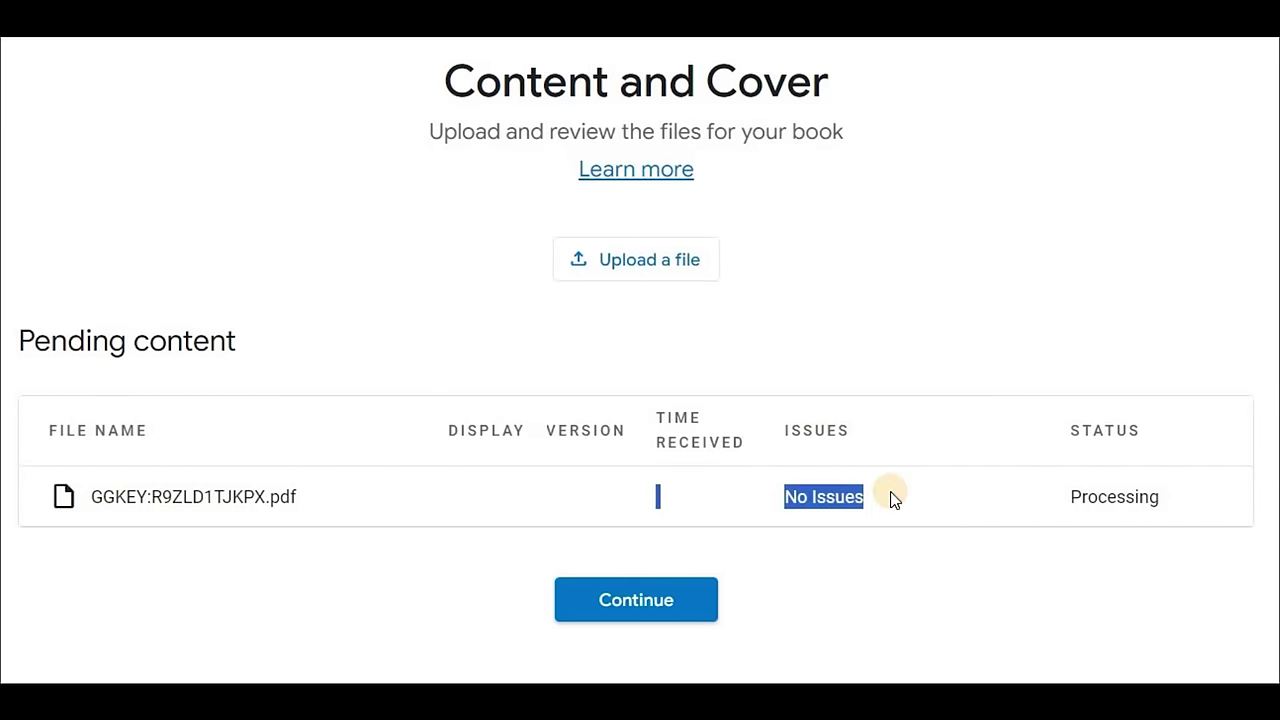
- Set the book's price to 0.99 USD for the WORLD region, look through the covered countries, and save the pricing
left_click(83, 513)
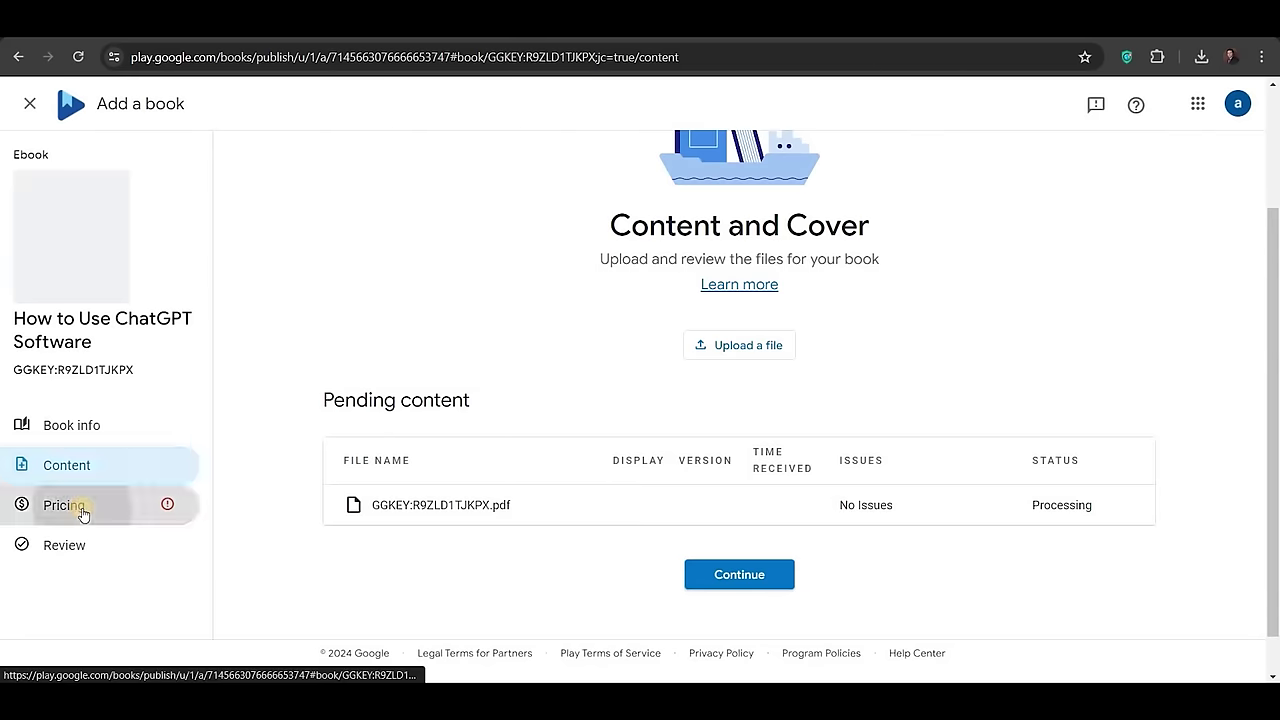
scroll(606, 445, "down", 1)
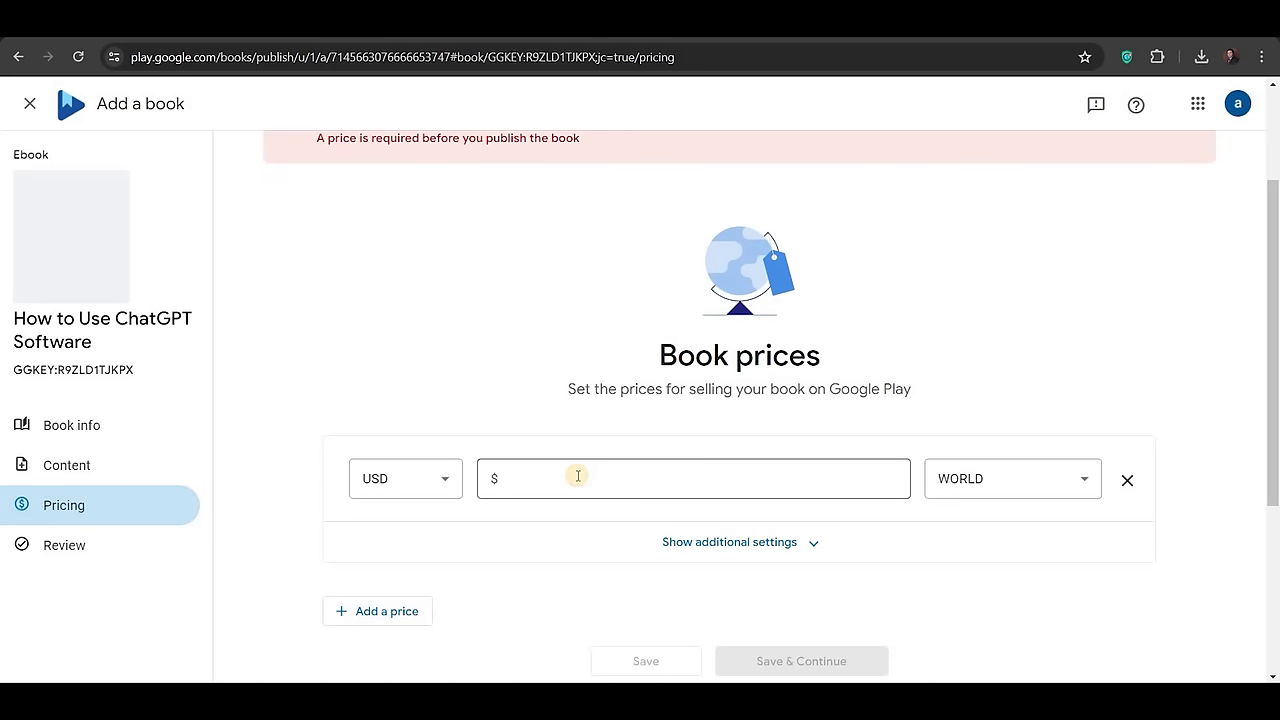
left_click(578, 476)
type("0.99")
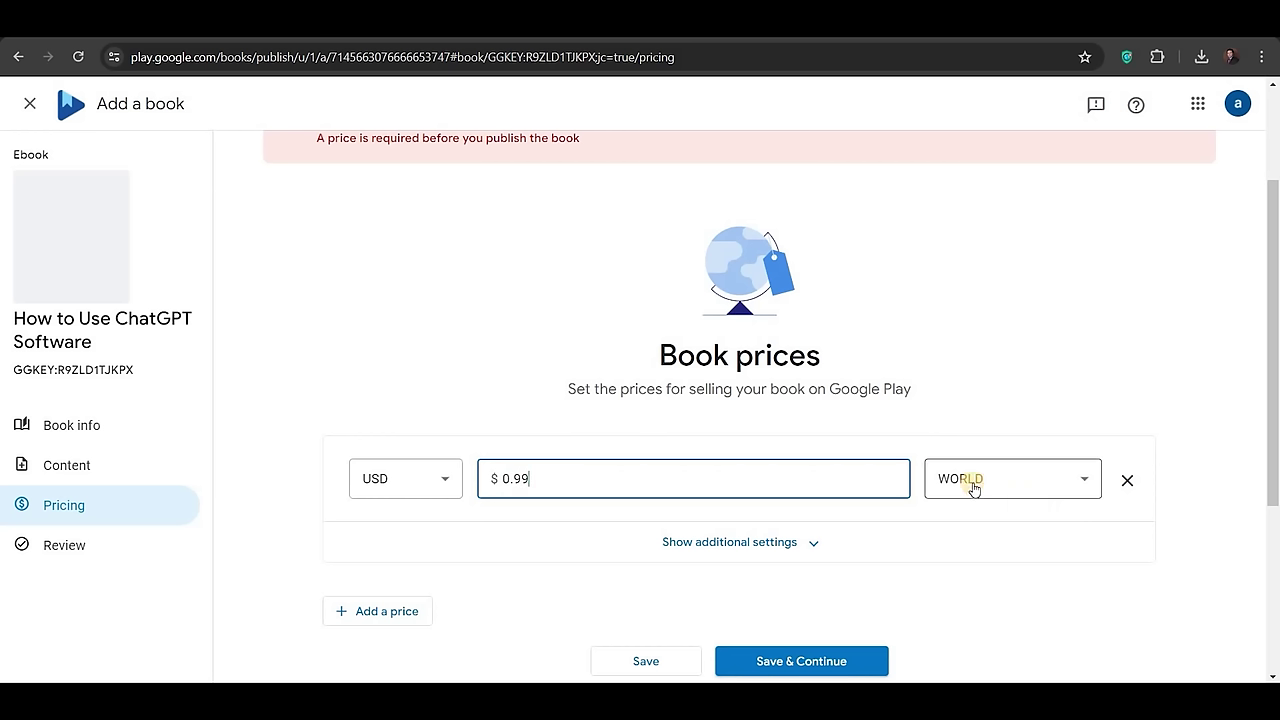
left_click(1094, 484)
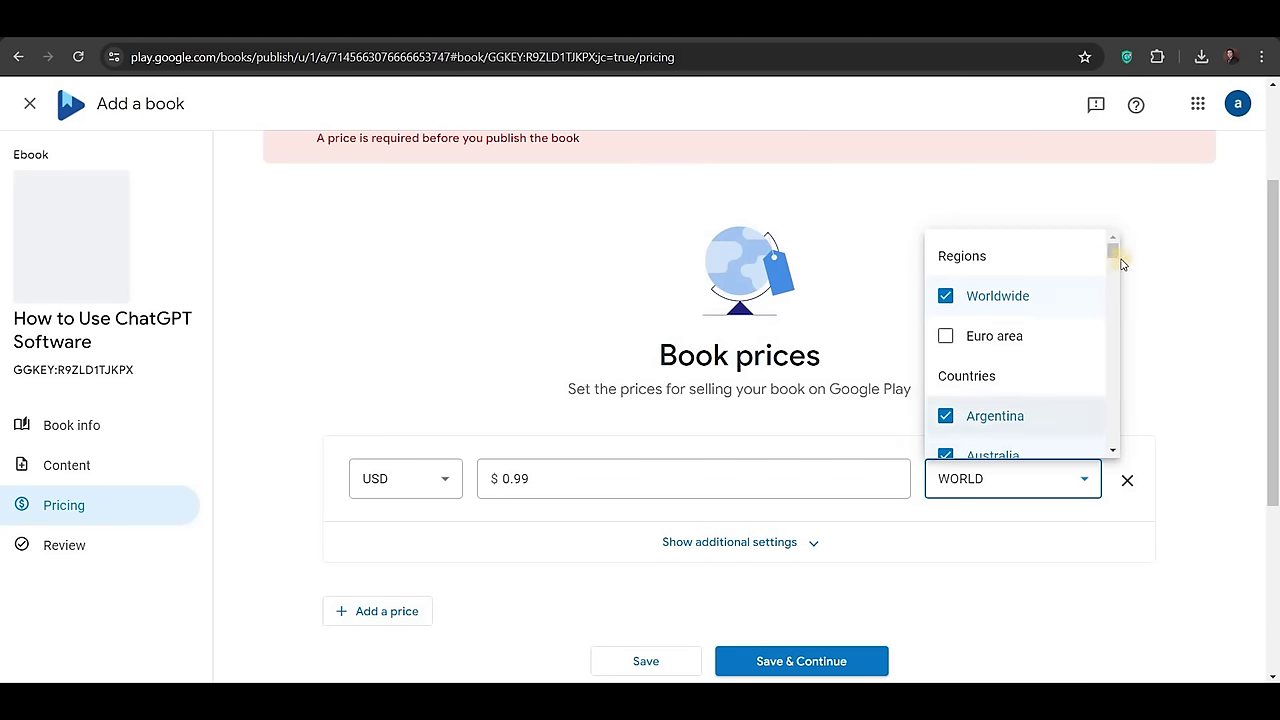
left_click_drag(1110, 265, 1111, 440)
left_click(869, 568)
scroll(640, 572, "down", 1)
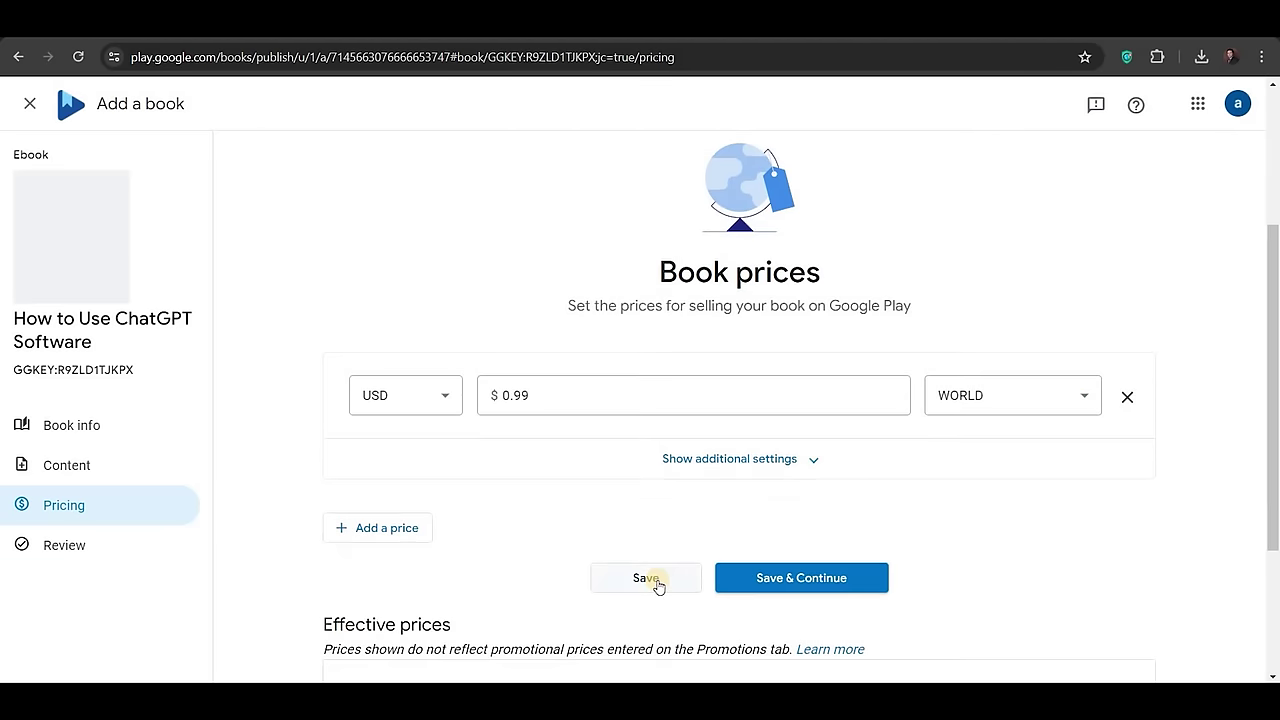
left_click(648, 578)
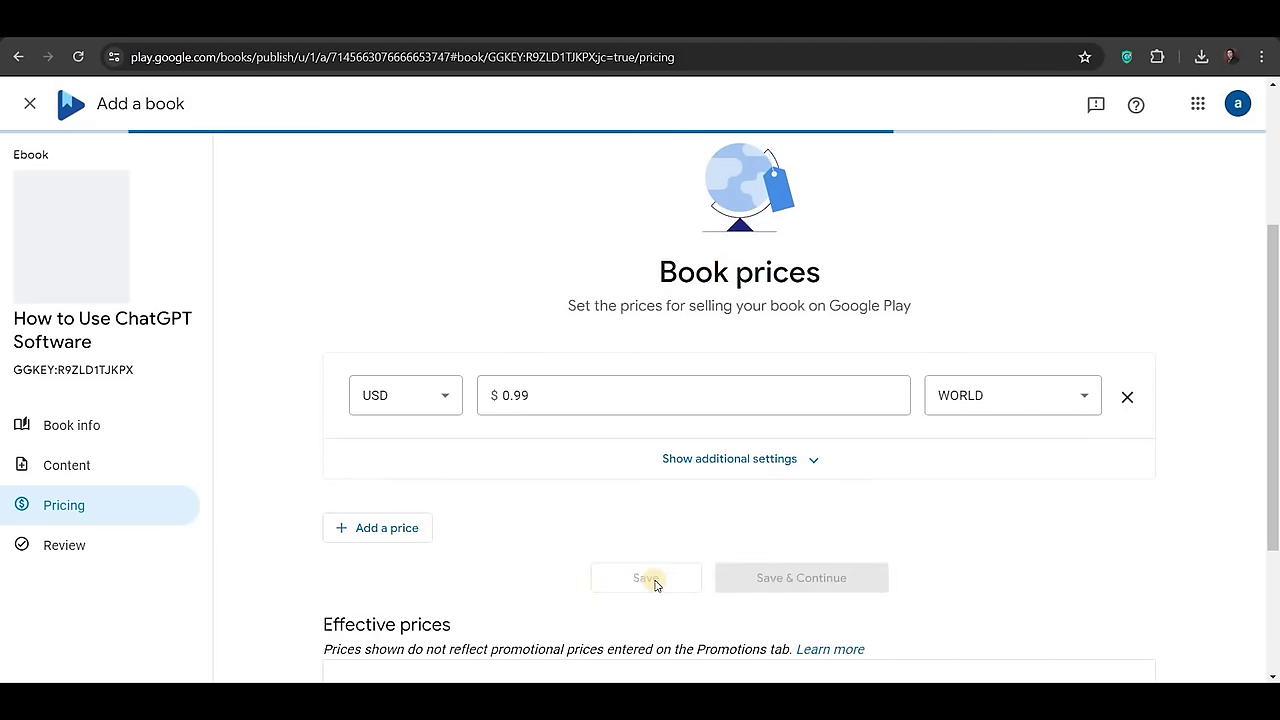
- Examine the effective prices table for the list price and publisher revenue in each country
scroll(938, 341, "down", 2)
scroll(938, 341, "down", 3)
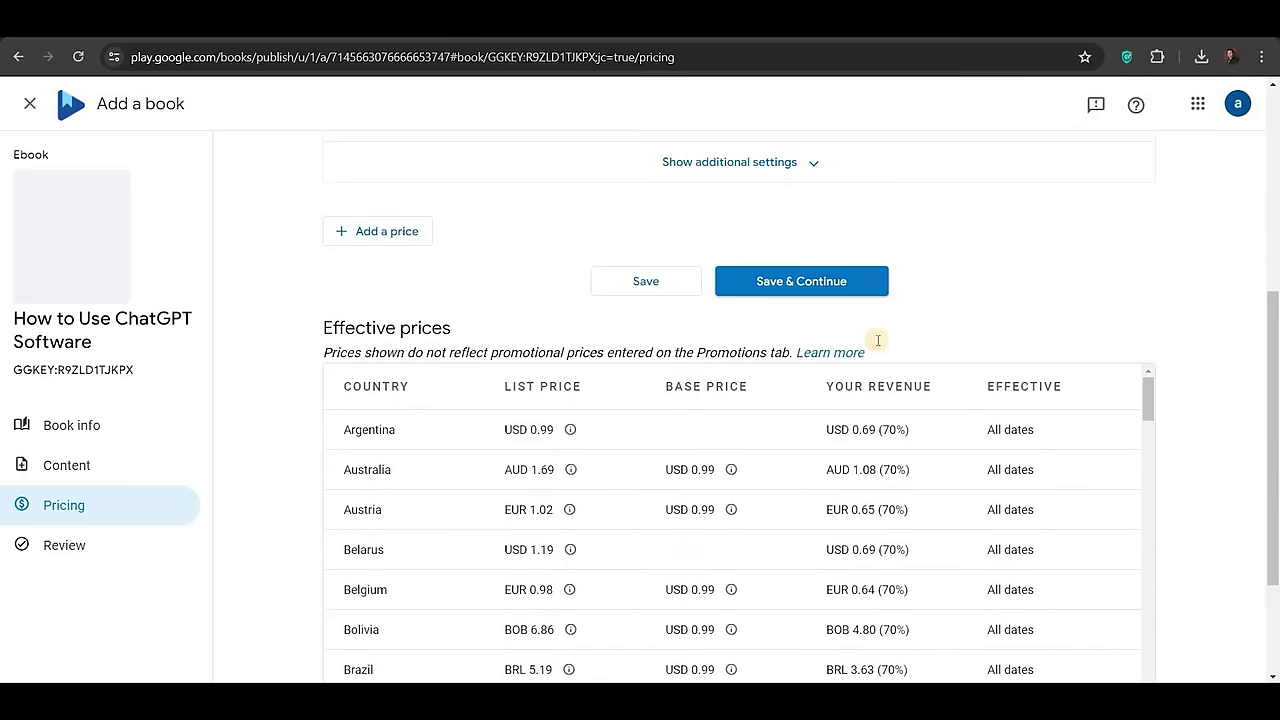
left_click_drag(829, 300, 942, 299)
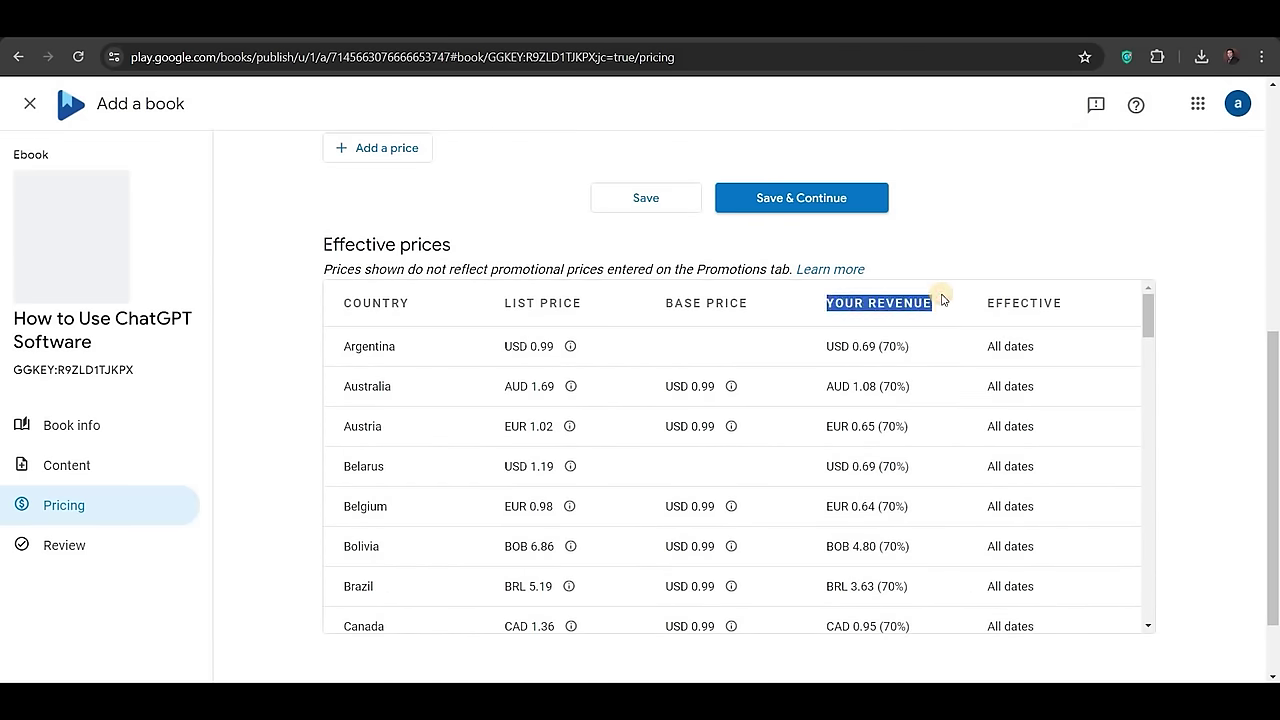
left_click(942, 299)
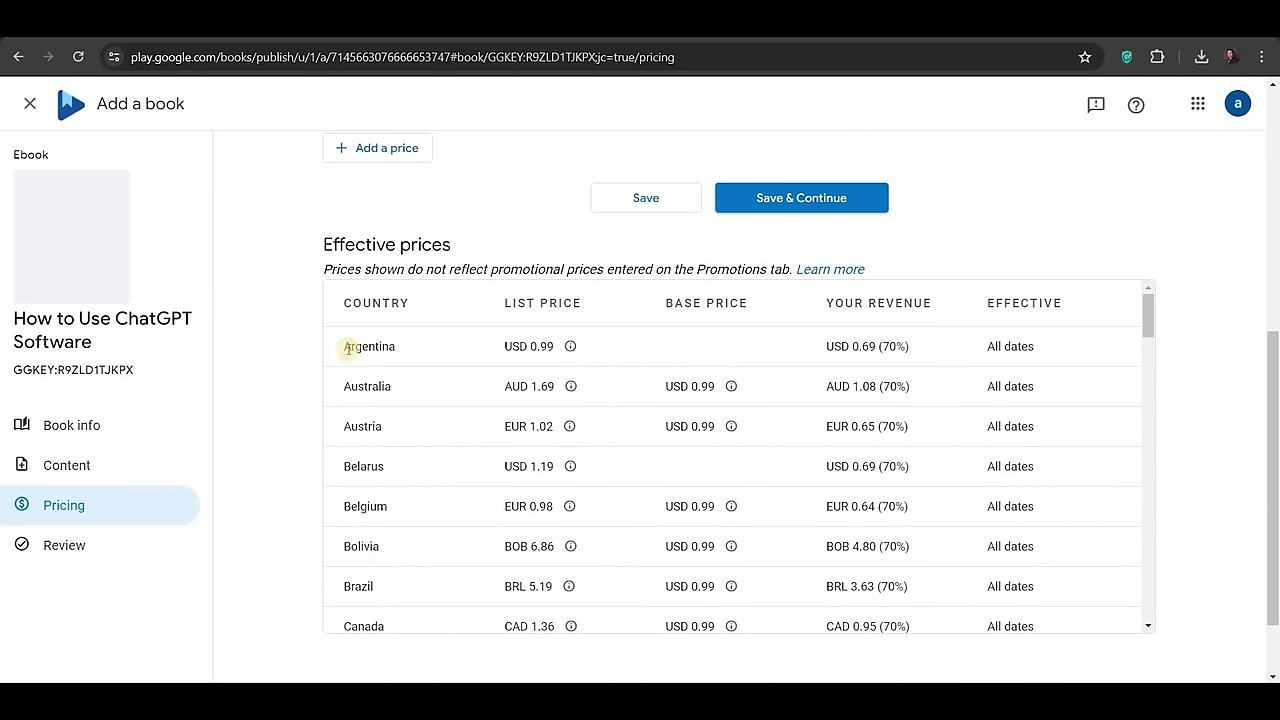
double_click(416, 340)
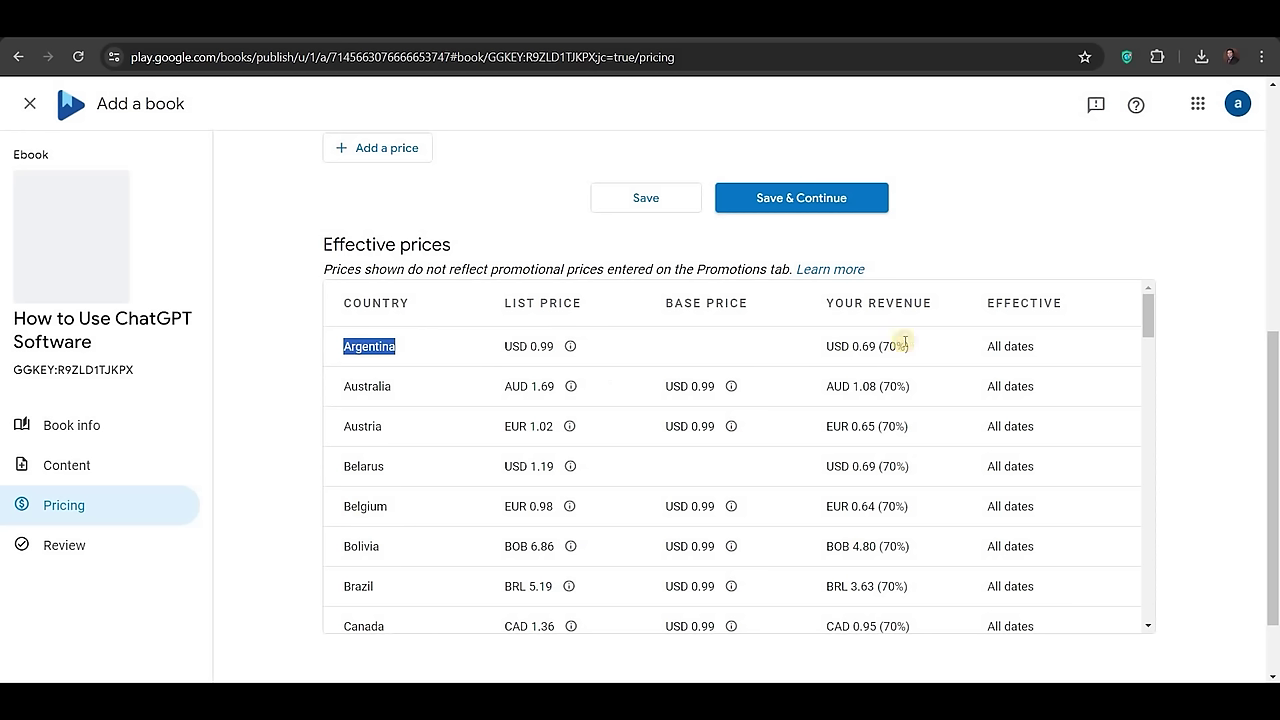
left_click_drag(902, 344, 843, 346)
left_click(849, 346)
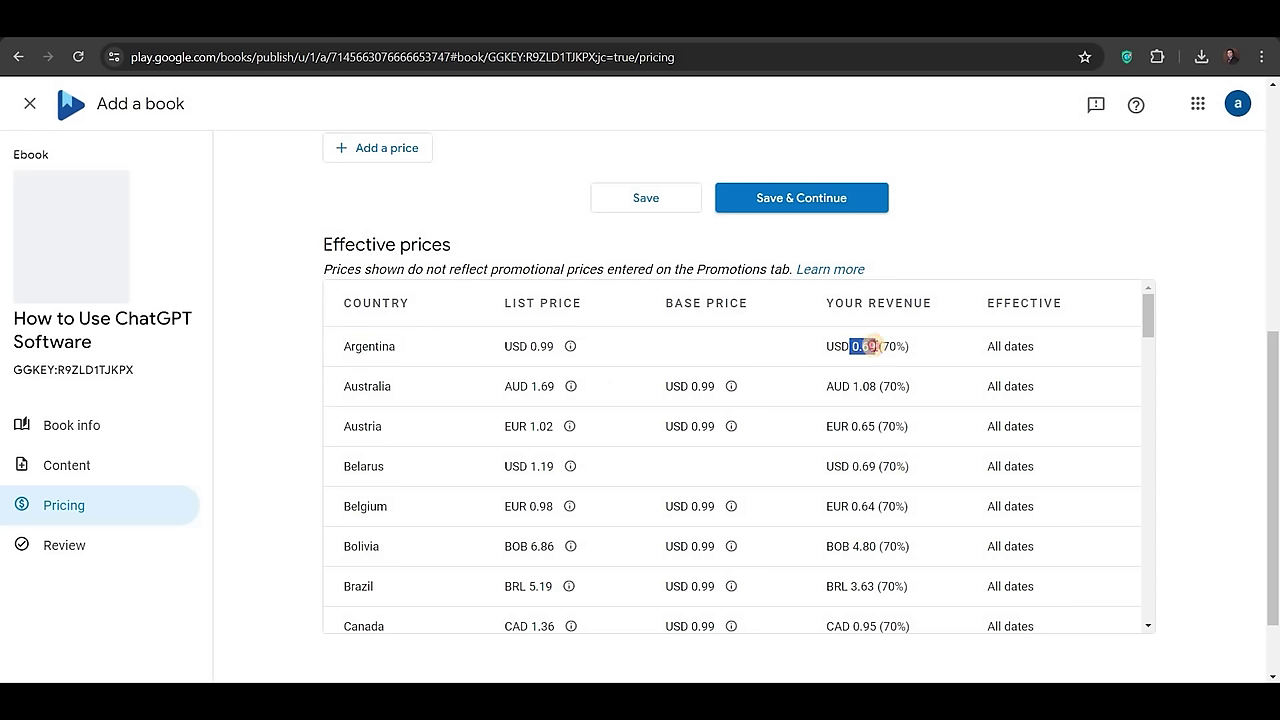
left_click(878, 344)
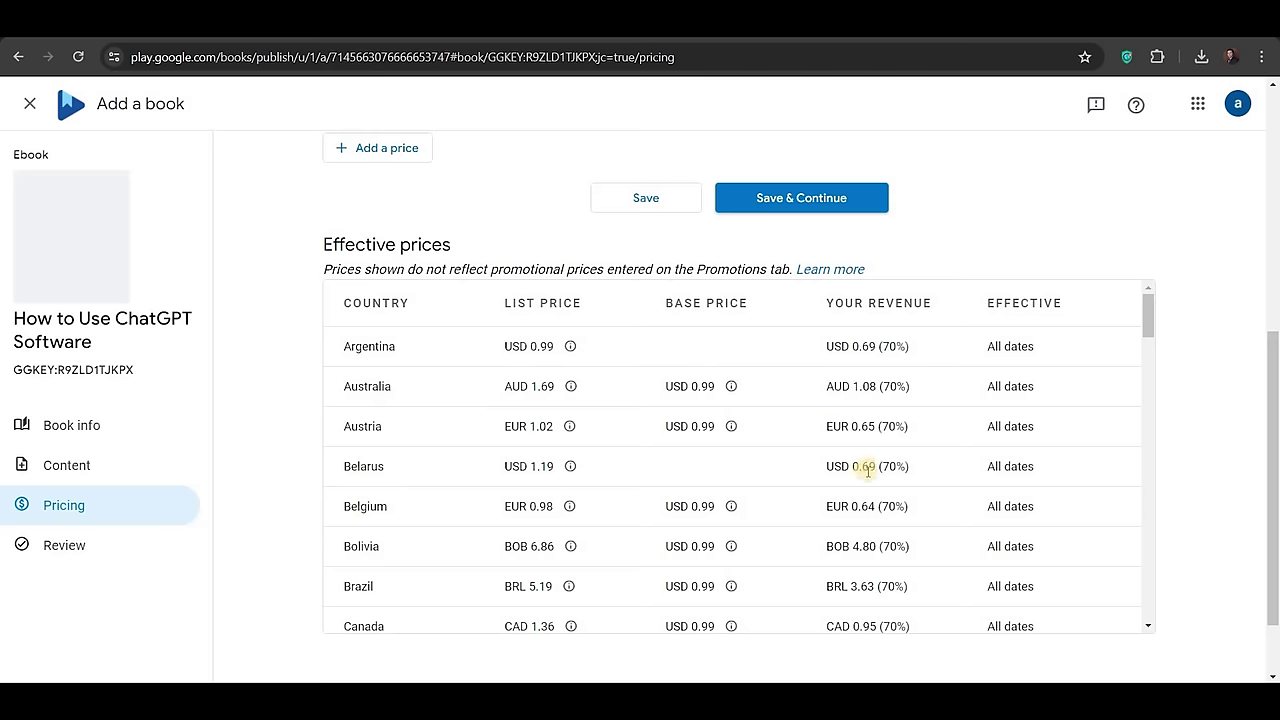
scroll(870, 488, "down", 15)
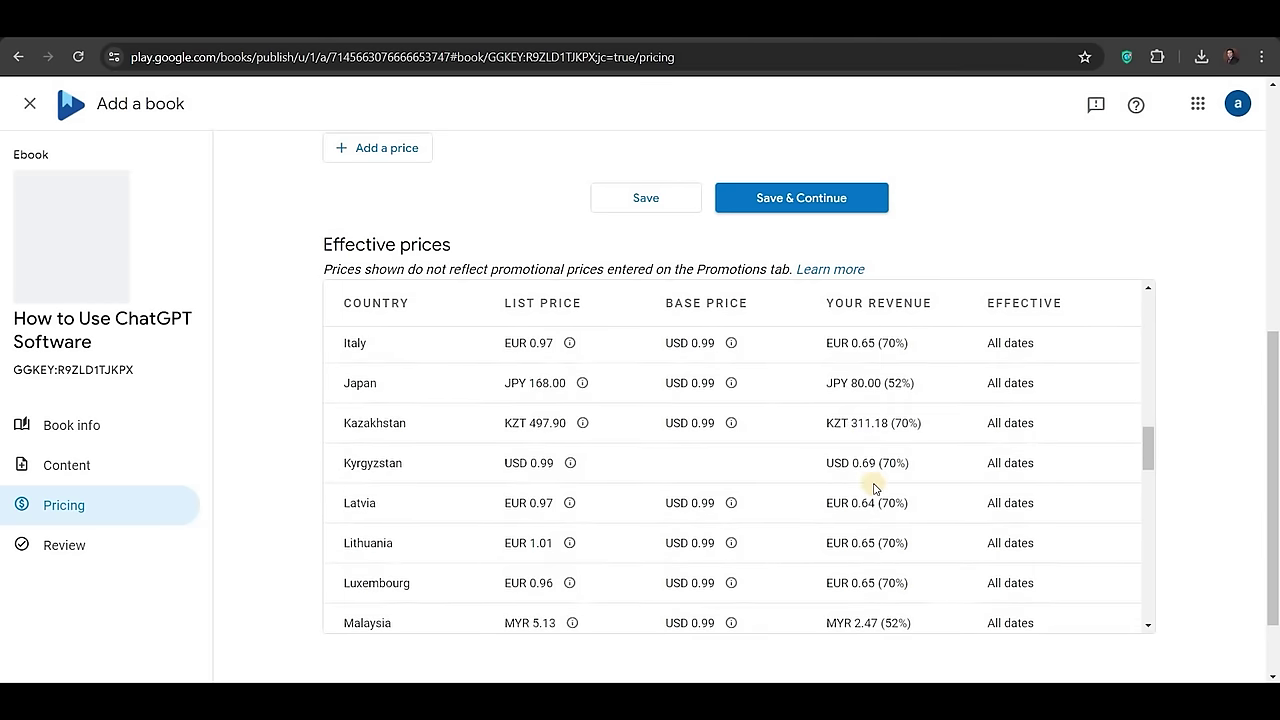
scroll(875, 483, "down", 2)
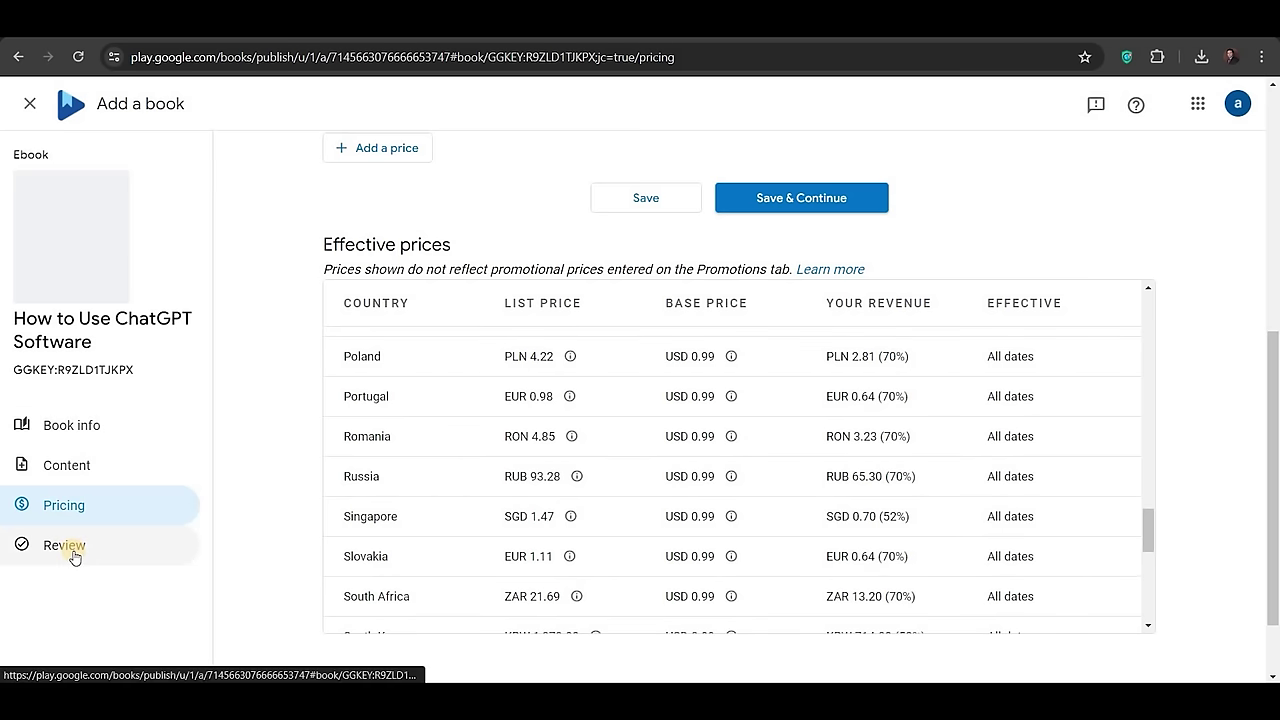
- Open the book's review summary and look through its book details and content and cover sections
left_click(64, 545)
scroll(829, 357, "down", 3)
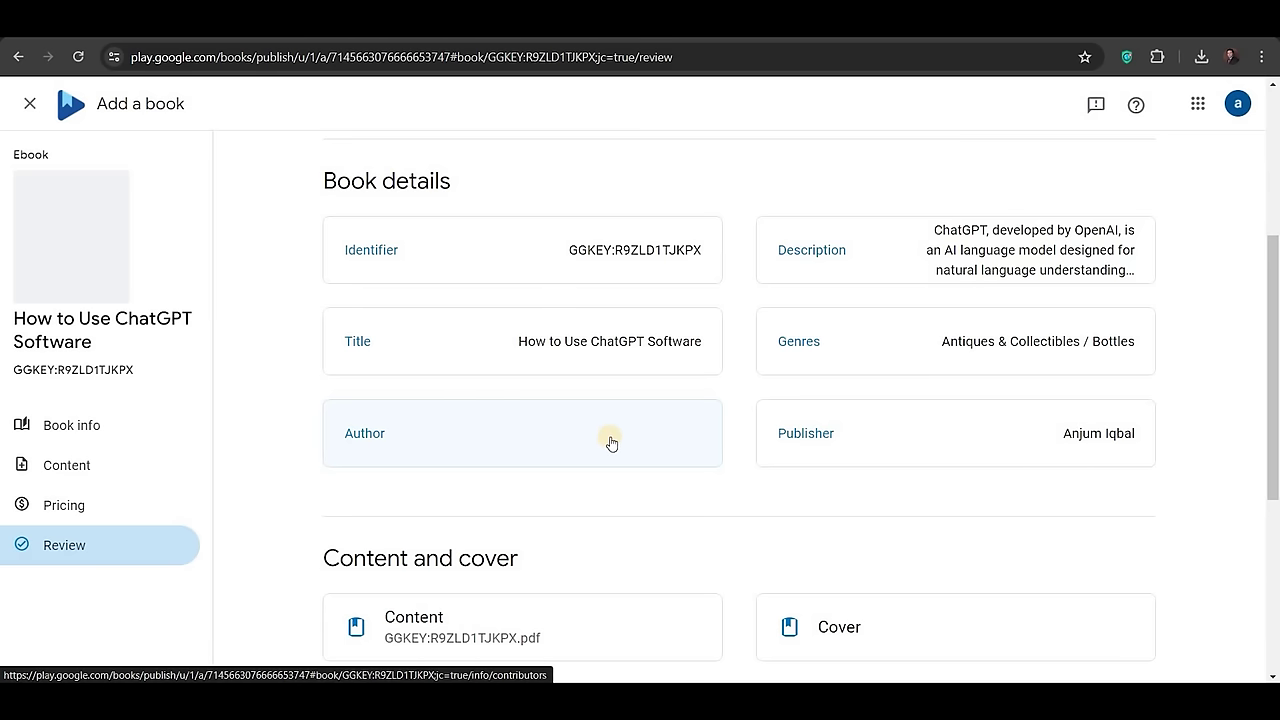
scroll(580, 405, "down", 1)
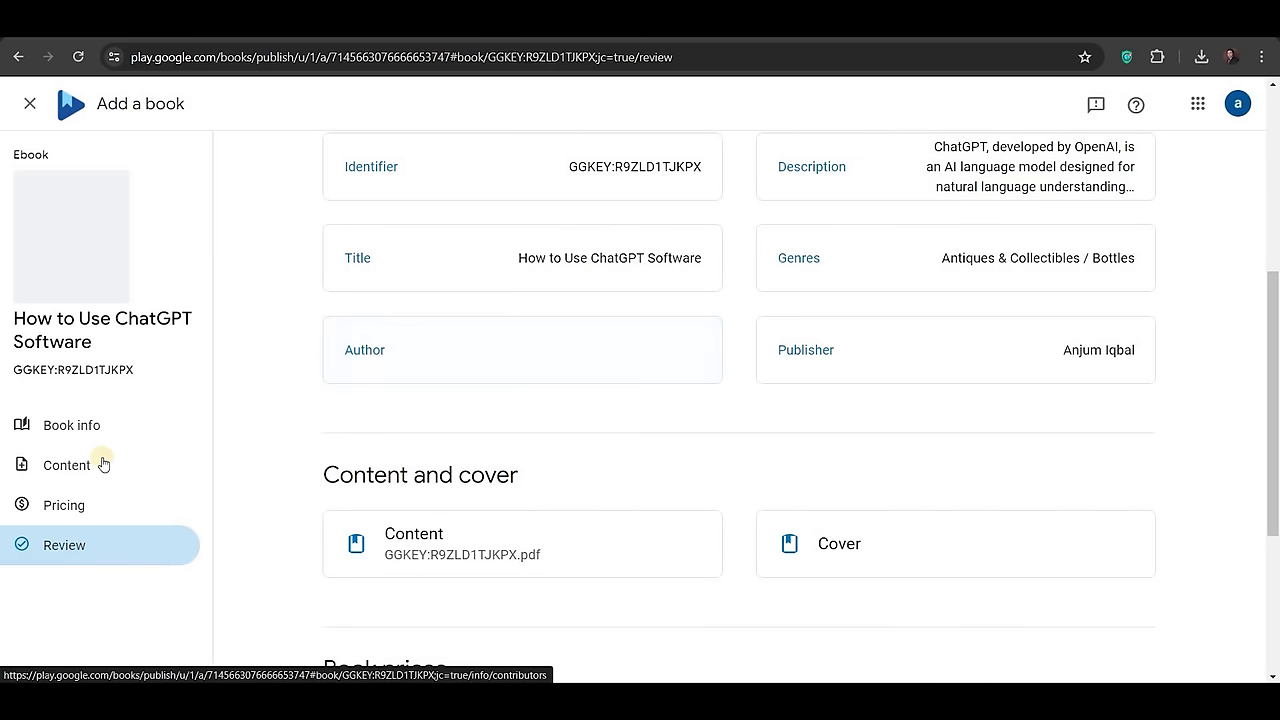
- Add the author's name to the book's contributors with the Author role and return to the review summary
left_click(101, 425)
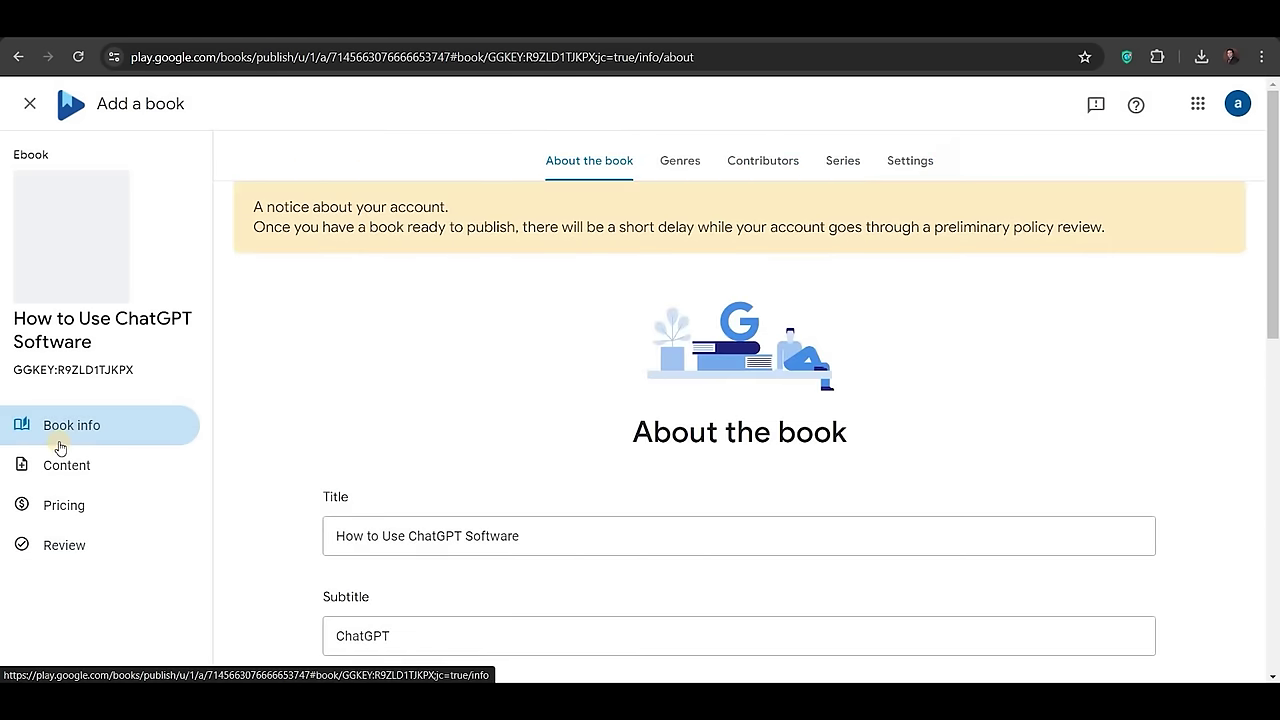
left_click(770, 165)
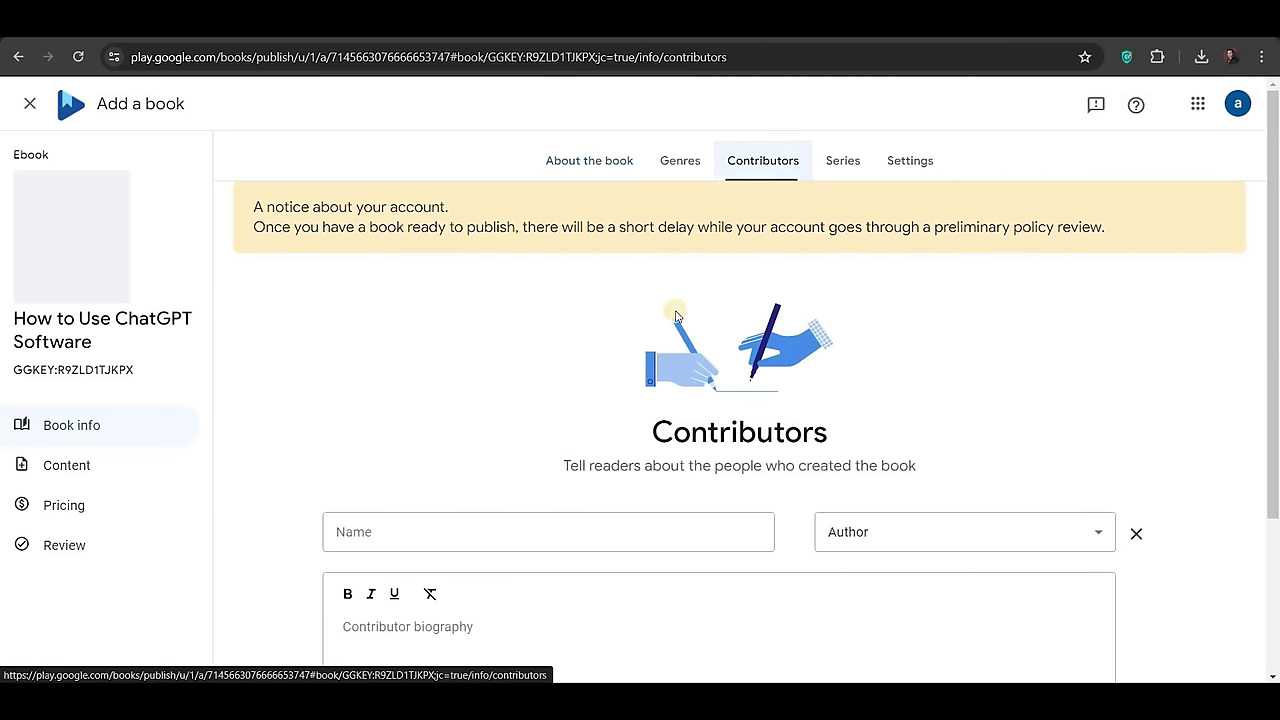
scroll(508, 368, "down", 2)
left_click(510, 368)
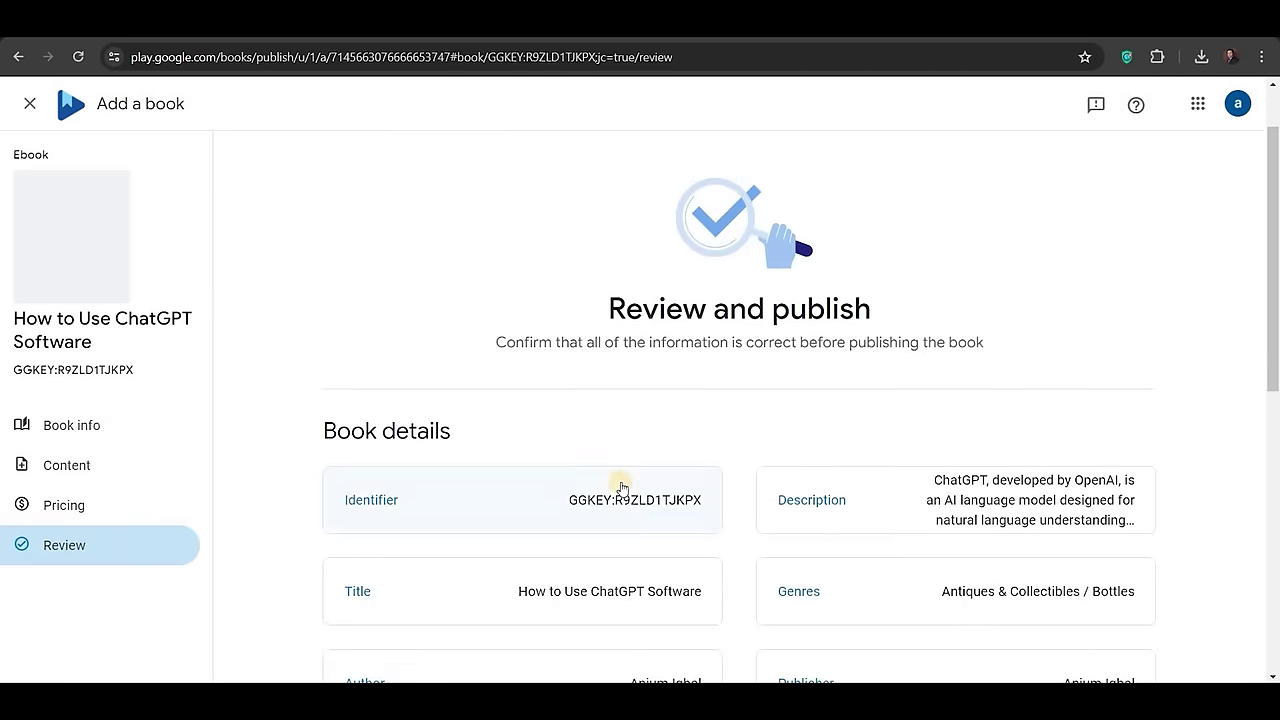
- Check the author entry and remaining sections in the review summary, and open the file upload for the book's cover
scroll(357, 426, "down", 3)
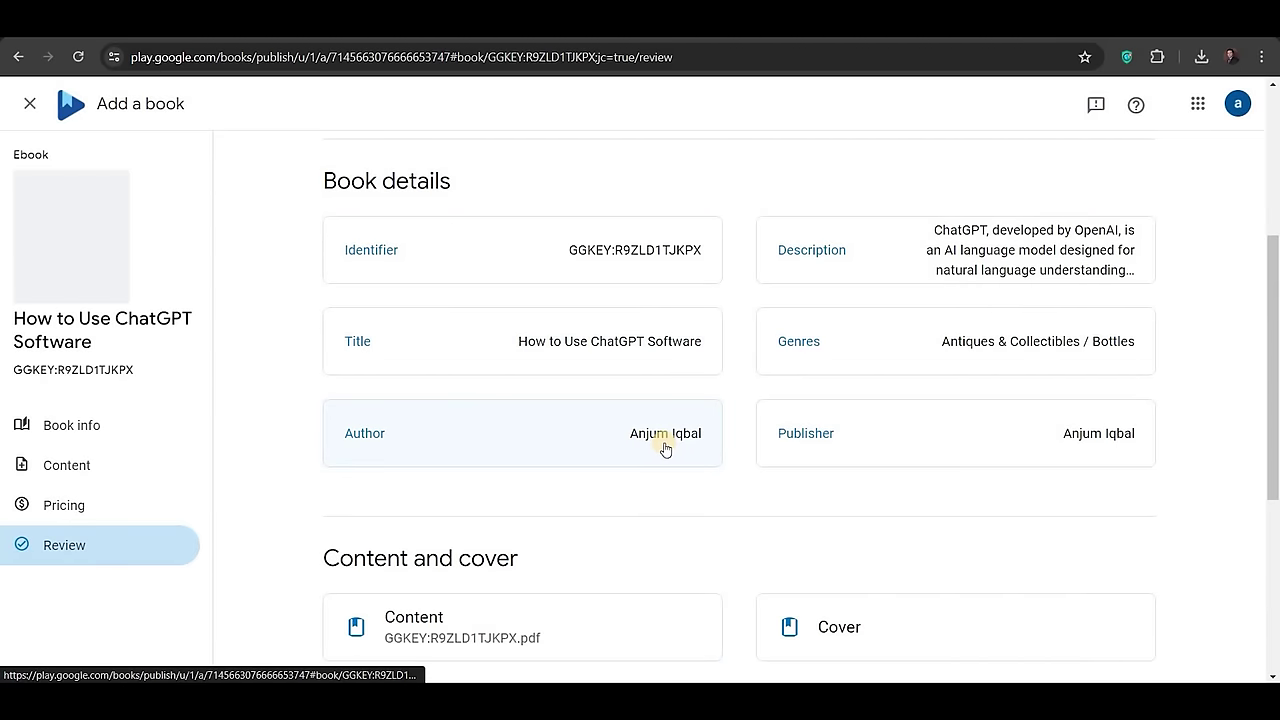
scroll(663, 445, "down", 3)
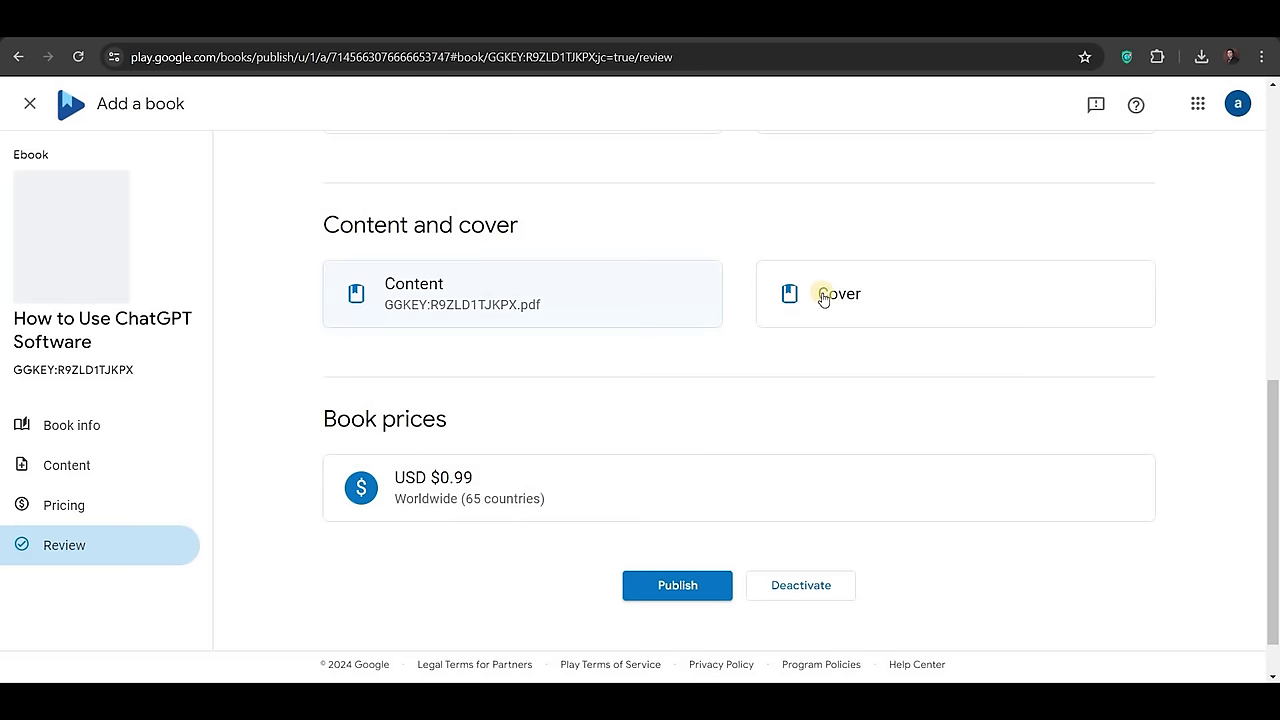
left_click(870, 302)
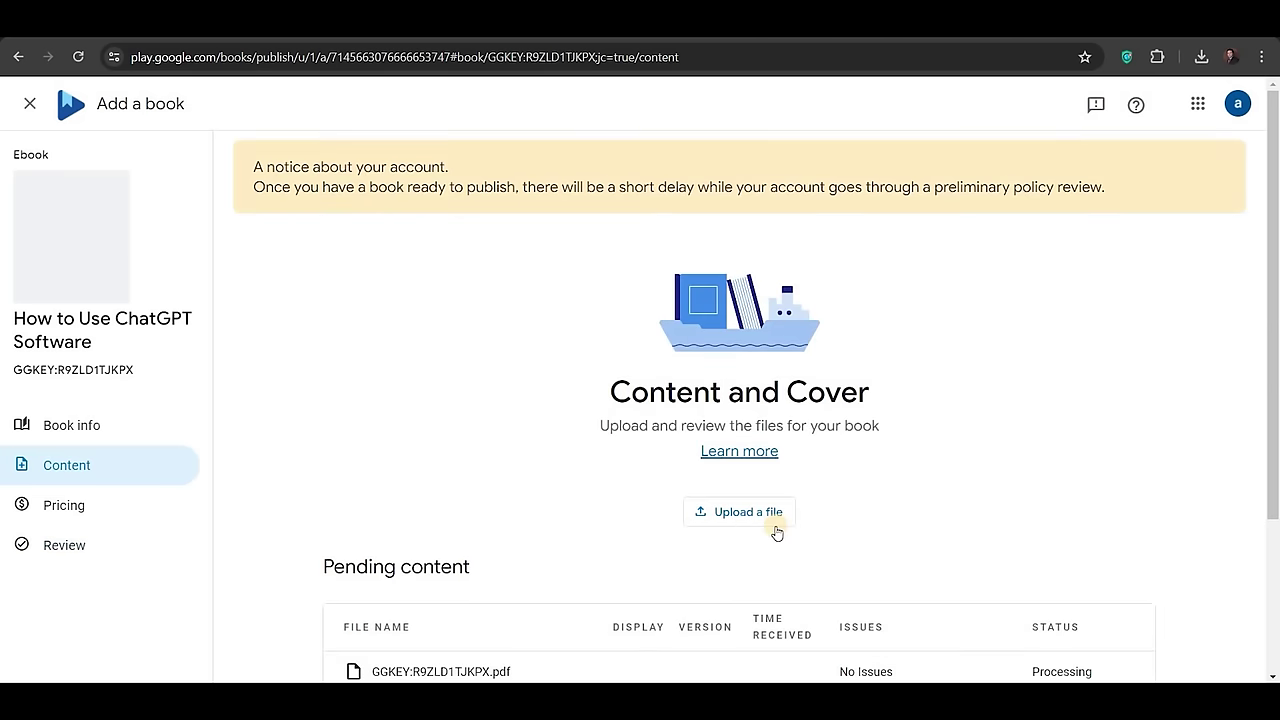
left_click(773, 526)
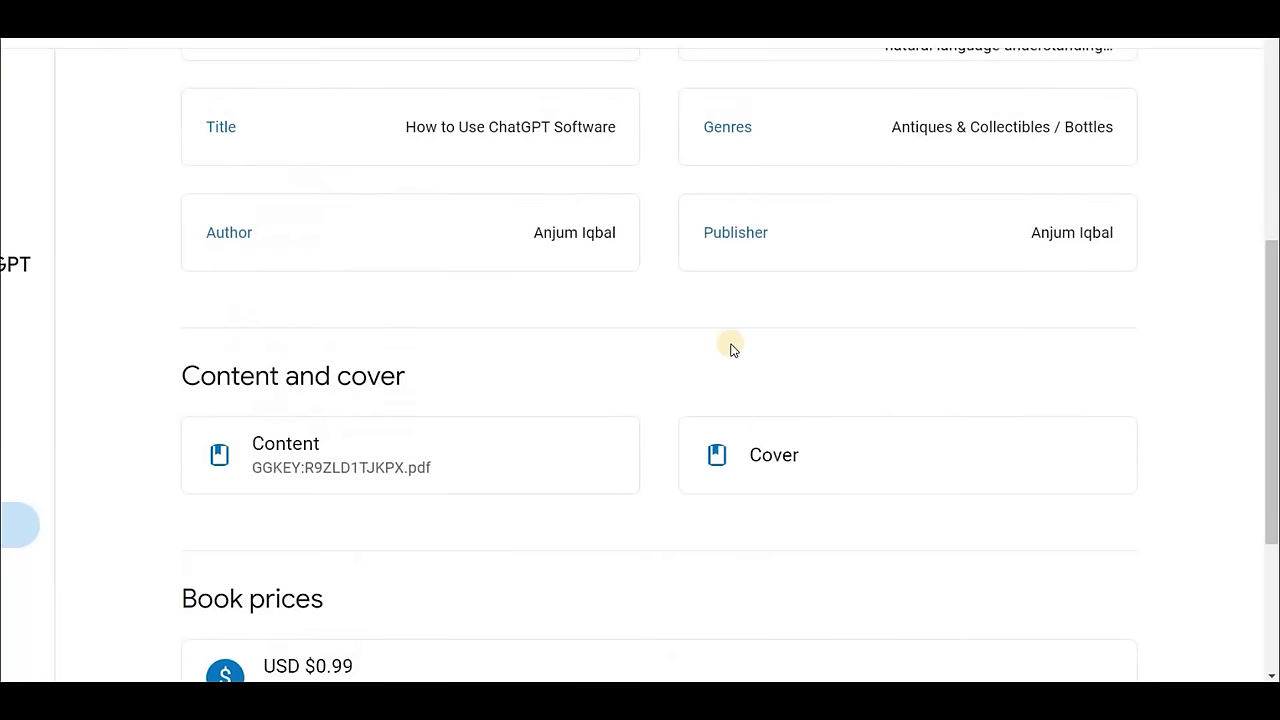
- Publish the ebook from the review summary and close the completion dialog to return to the book catalog
scroll(729, 346, "down", 3)
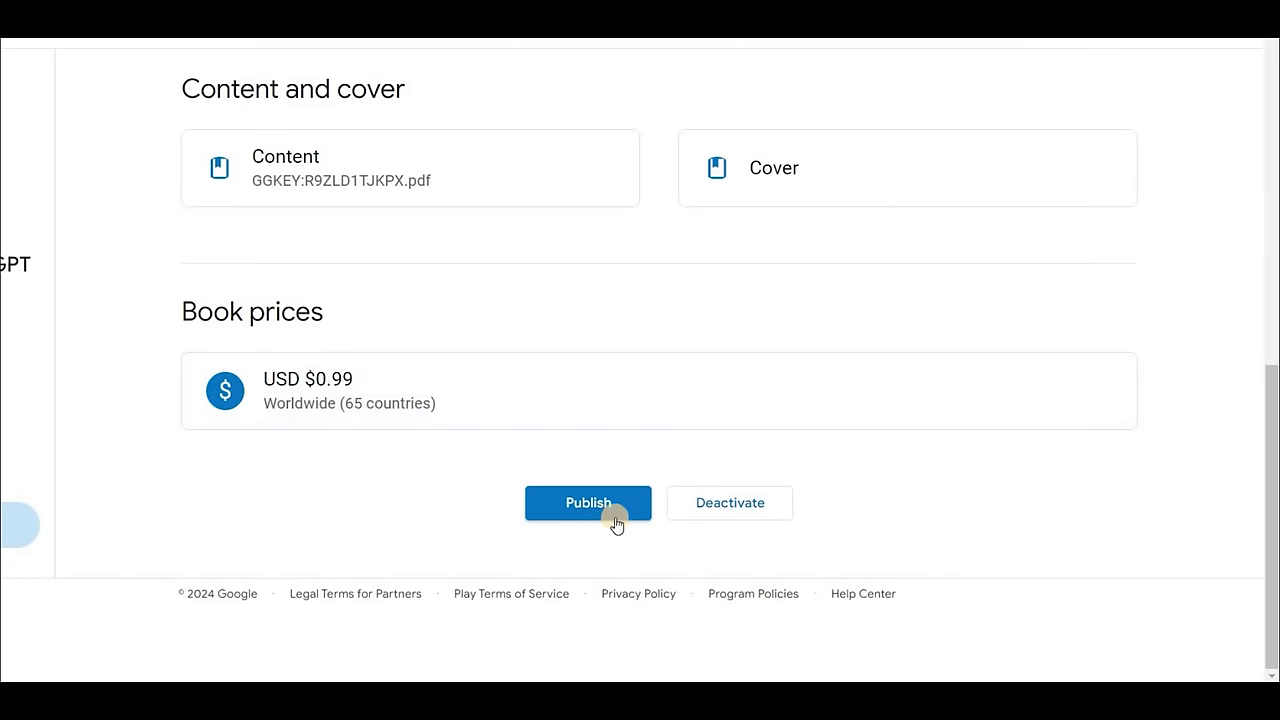
left_click(606, 513)
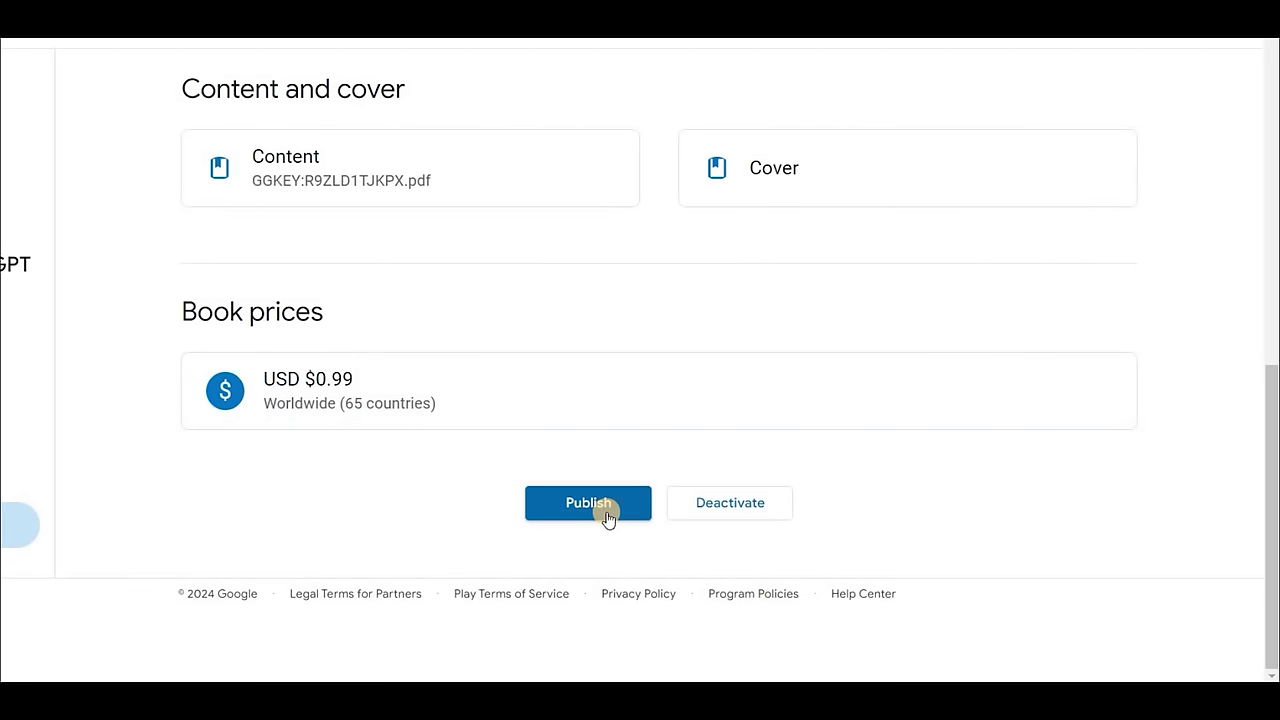
left_click(605, 515)
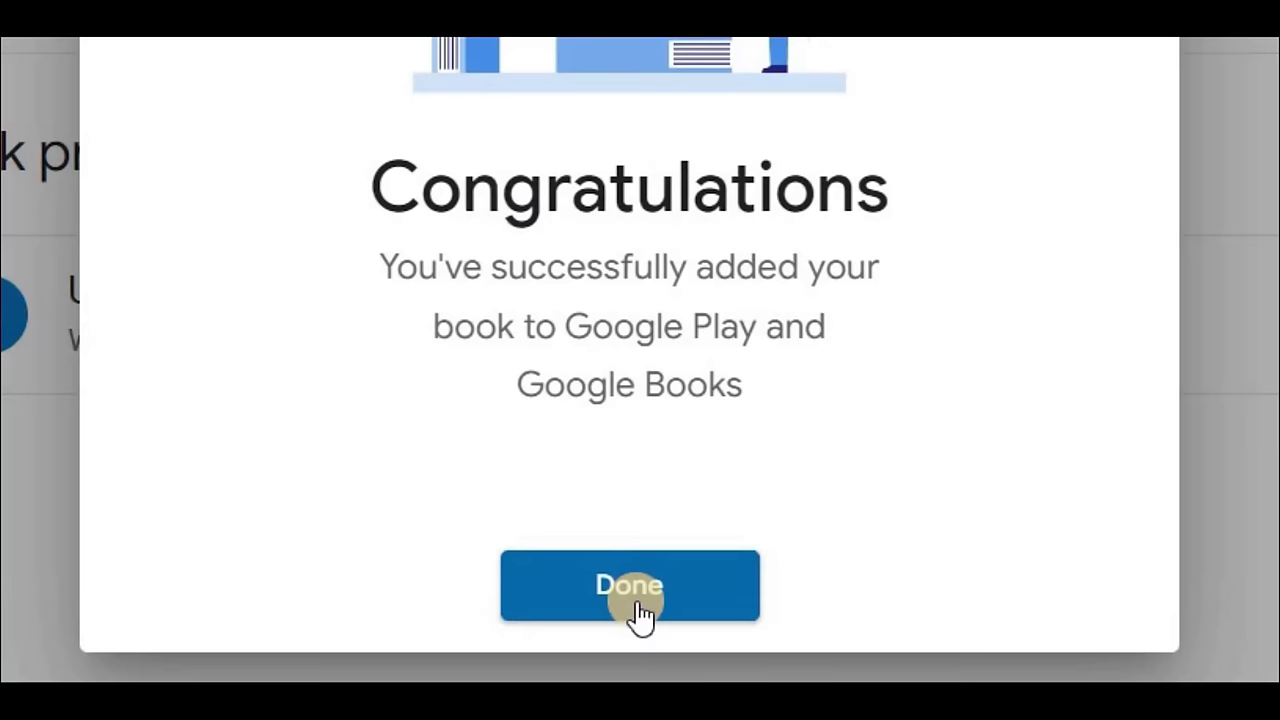
left_click(637, 603)
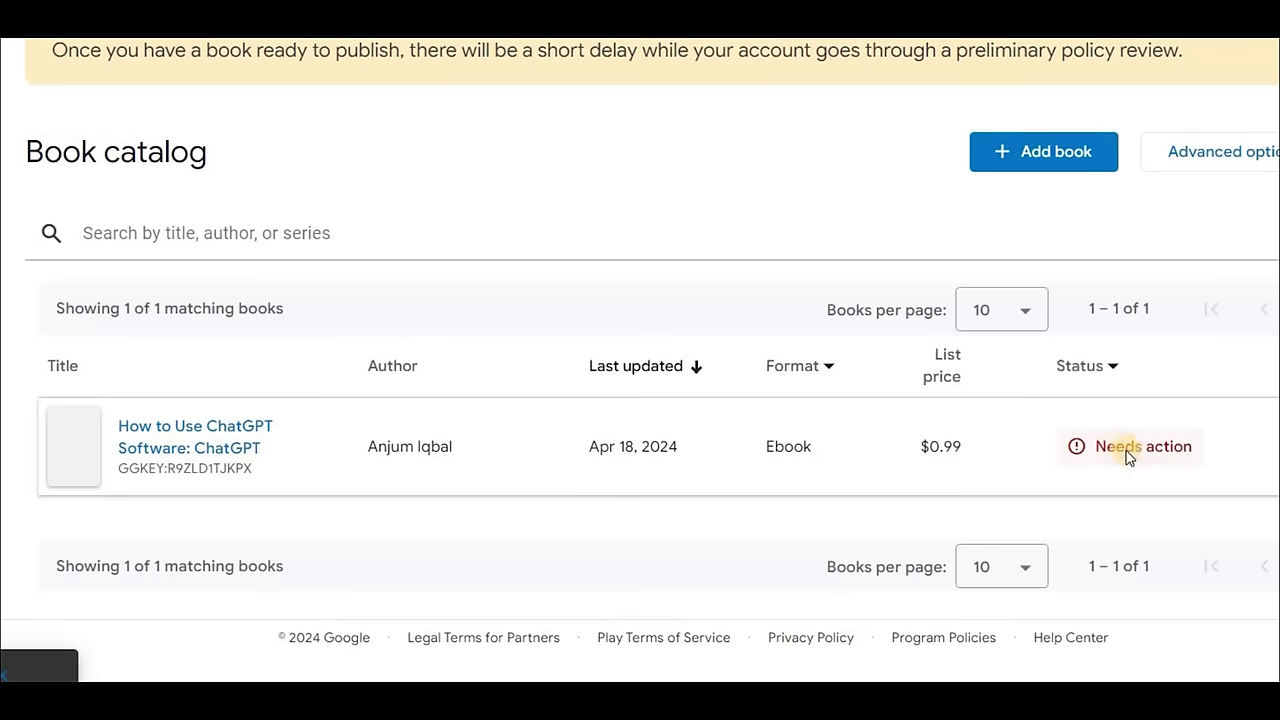
- Open the status page of How to Use ChatGPT Software from the catalog and read the notice about submission time
left_click(1123, 451)
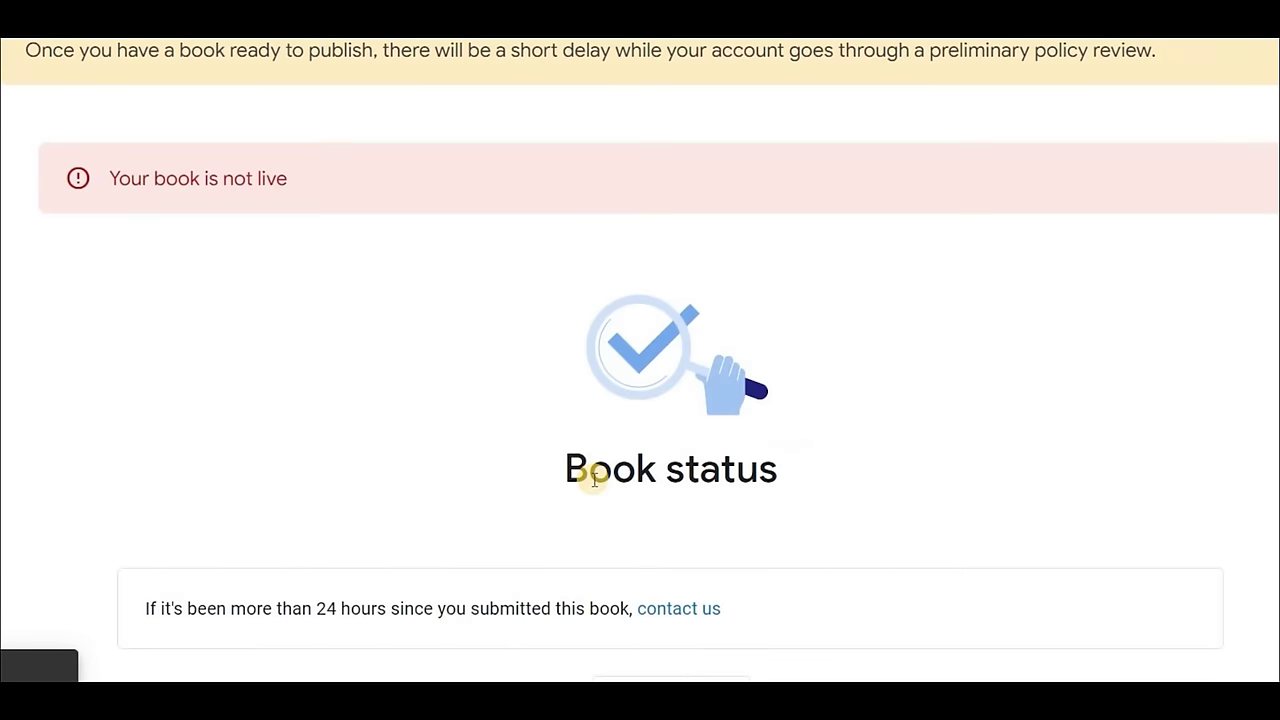
scroll(350, 510, "down", 2)
left_click_drag(312, 387, 498, 389)
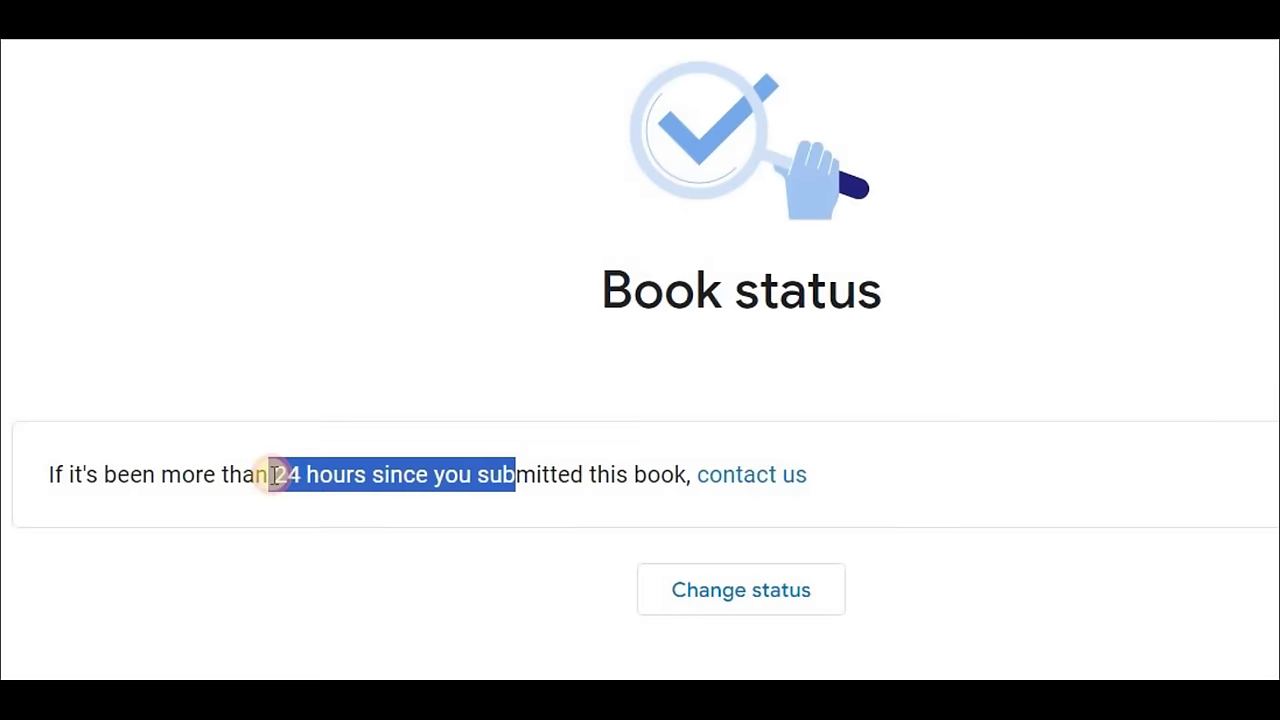
left_click(312, 387)
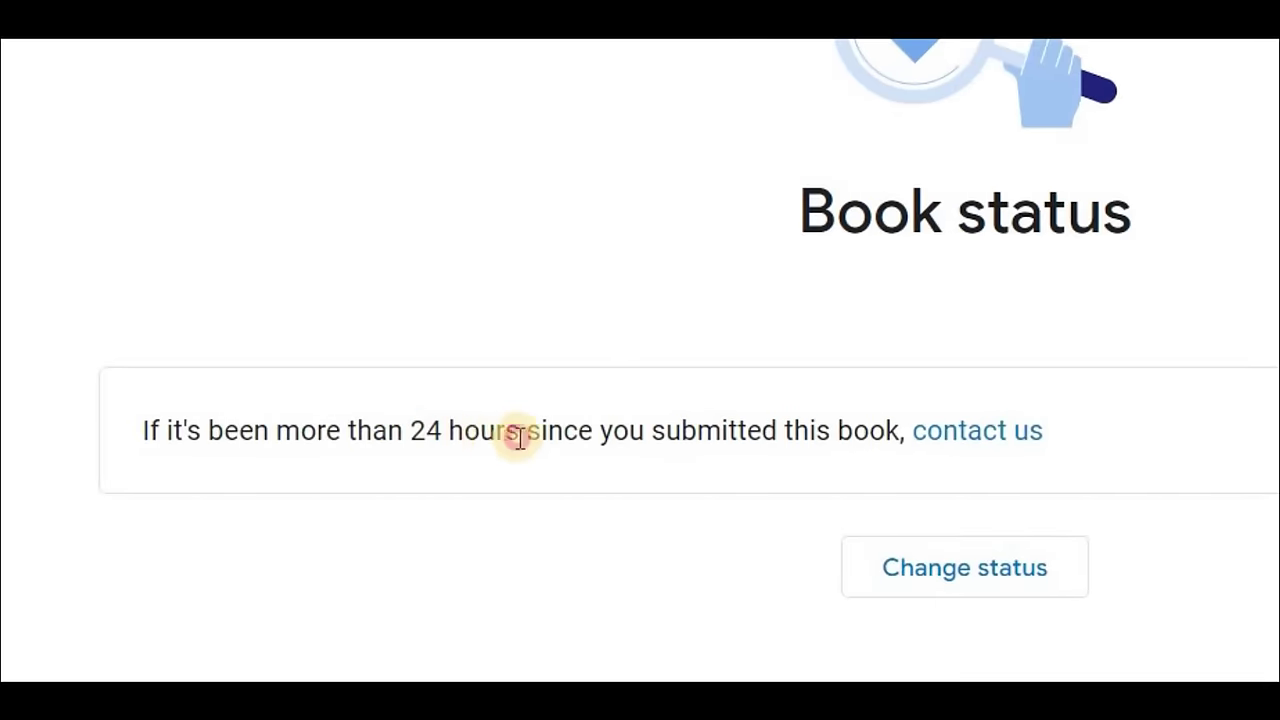
left_click_drag(520, 438, 632, 438)
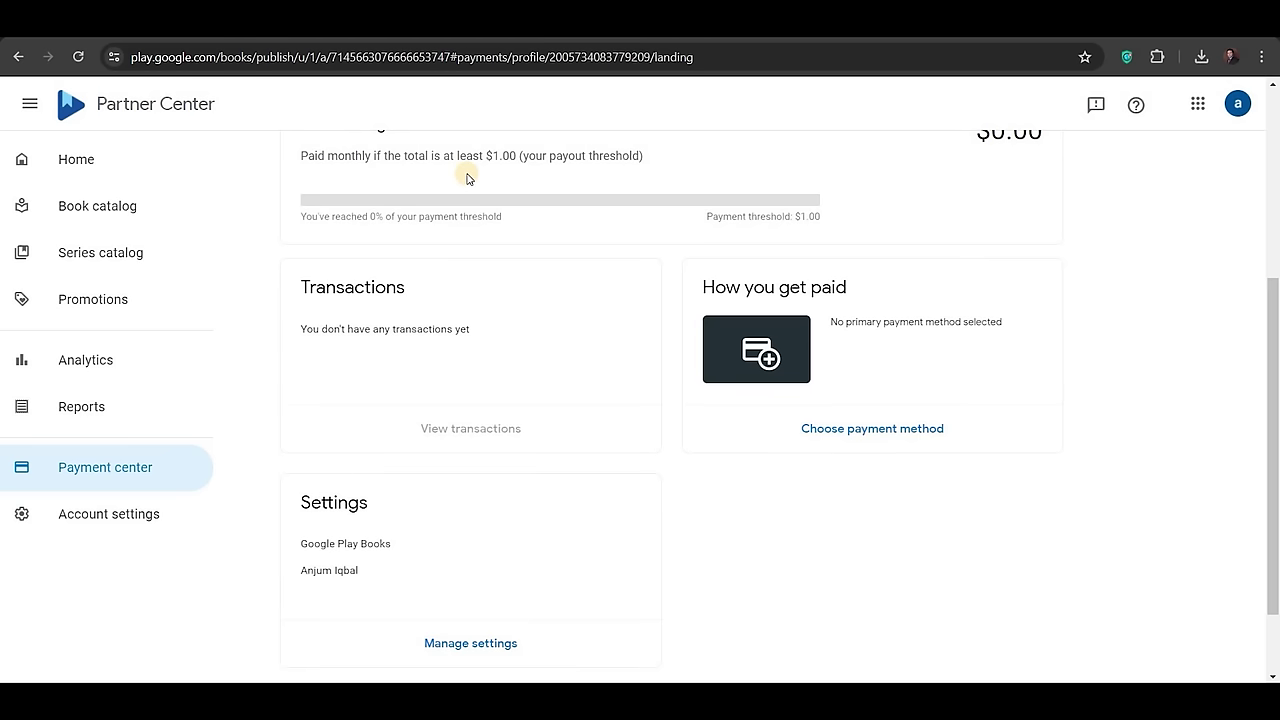
- Examine the monthly payout threshold statement in the payment center
left_click_drag(300, 156, 659, 166)
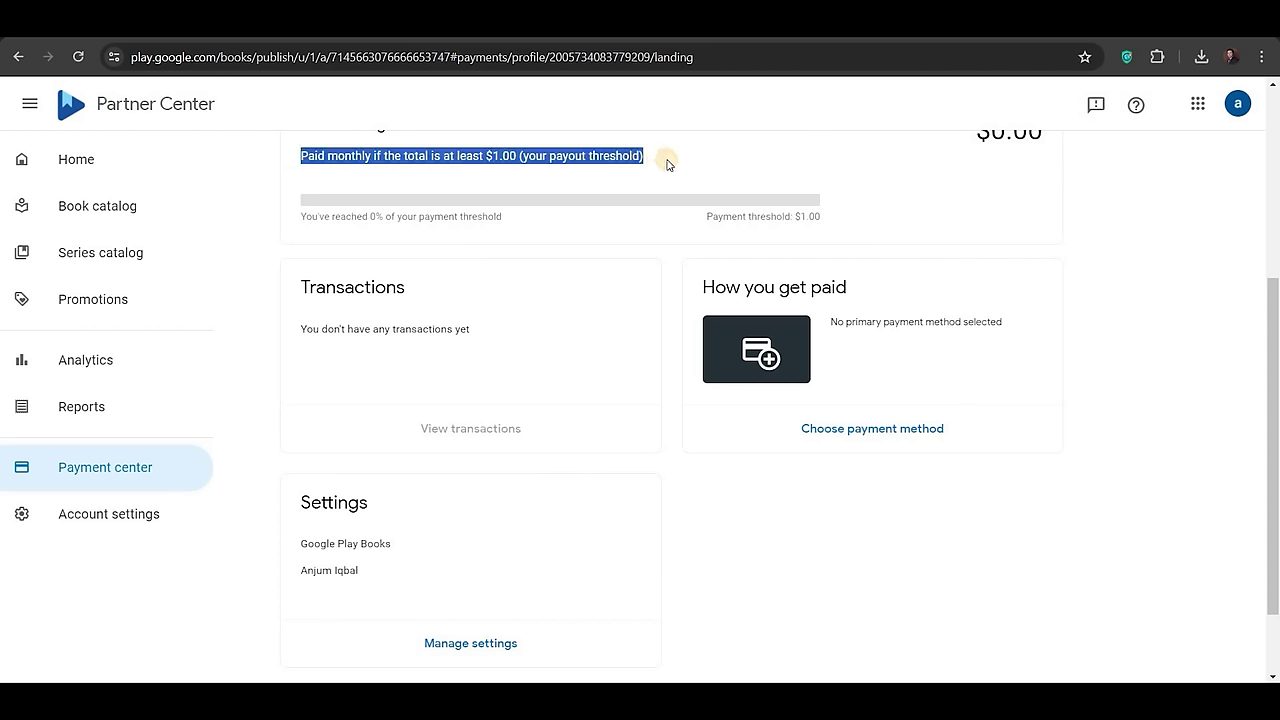